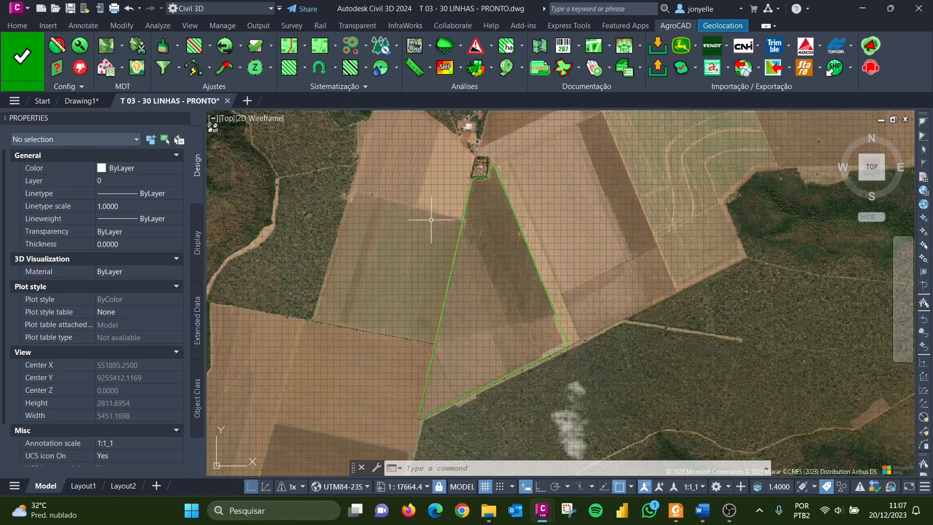
Select the green field boundary polyline and examine its sides and corners against the satellite image
scroll(500, 165, up, 8)
scroll(406, 198, up, 8)
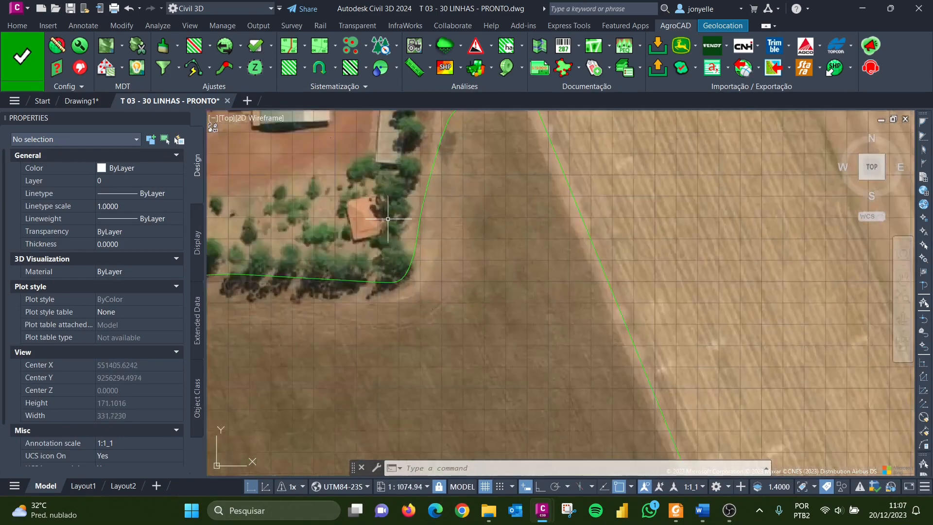
scroll(396, 287, down, 6)
scroll(396, 181, down, 6)
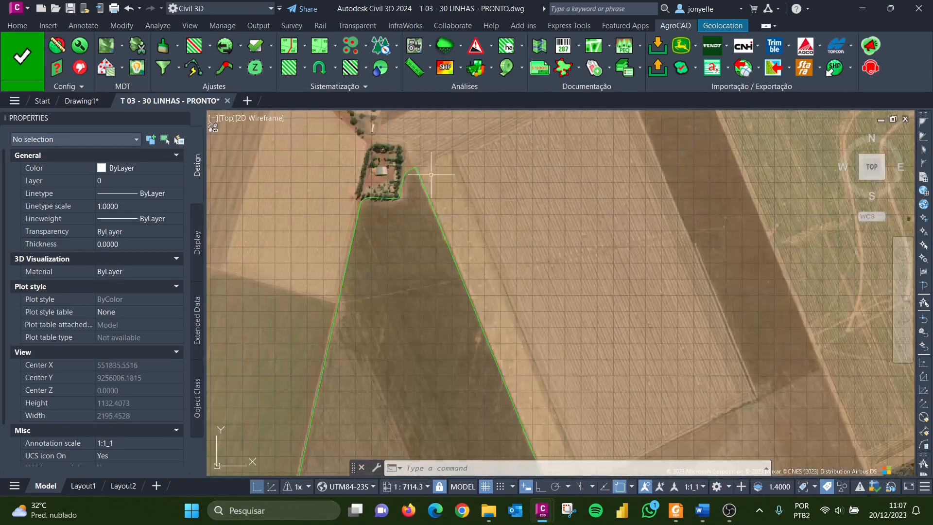
scroll(433, 180, up, 4)
click(456, 274)
click(358, 209)
scroll(578, 182, down, 4)
scroll(577, 183, down, 5)
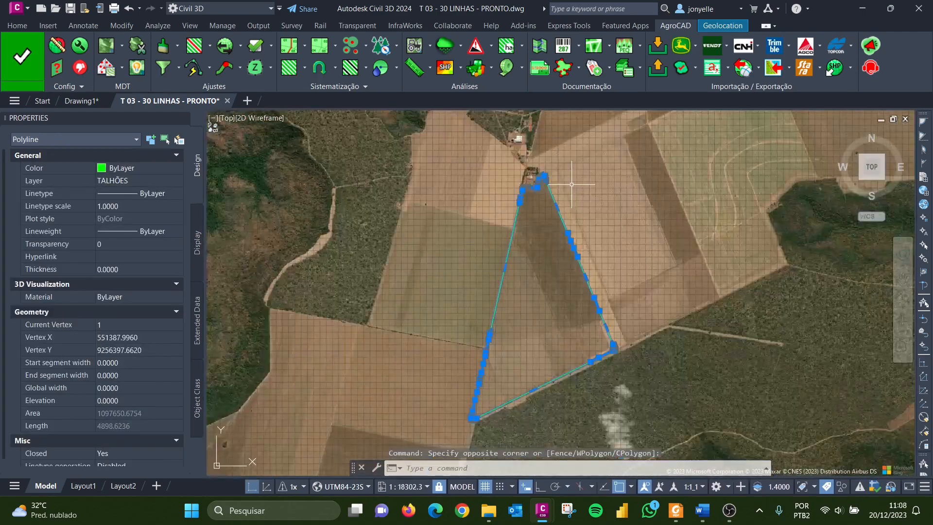
scroll(598, 368, up, 5)
scroll(598, 368, up, 8)
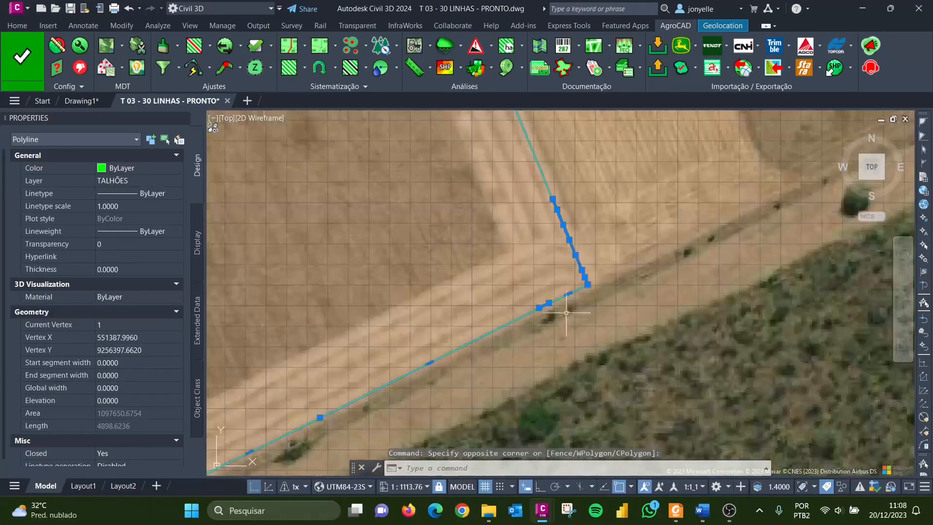
scroll(654, 250, down, 7)
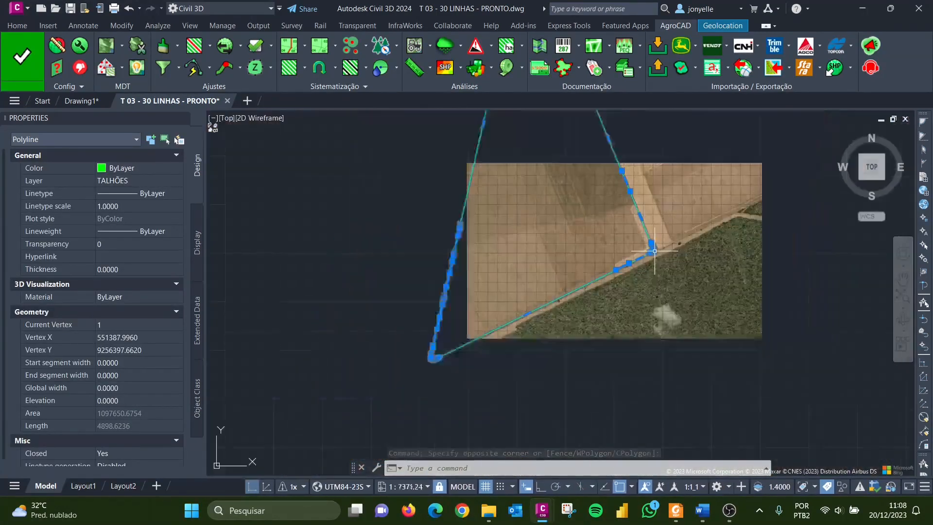
scroll(413, 371, up, 5)
scroll(469, 313, down, 2)
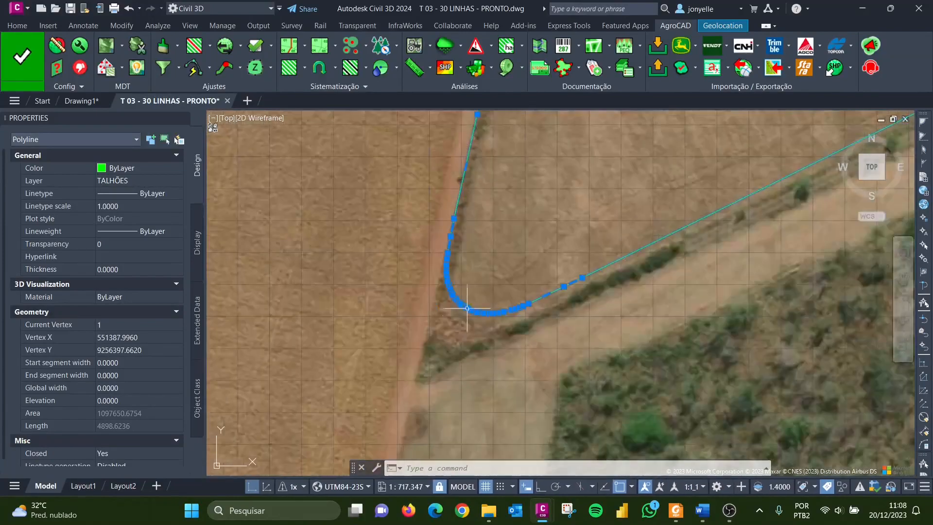
scroll(475, 291, up, 3)
scroll(354, 374, down, 6)
scroll(379, 386, up, 1)
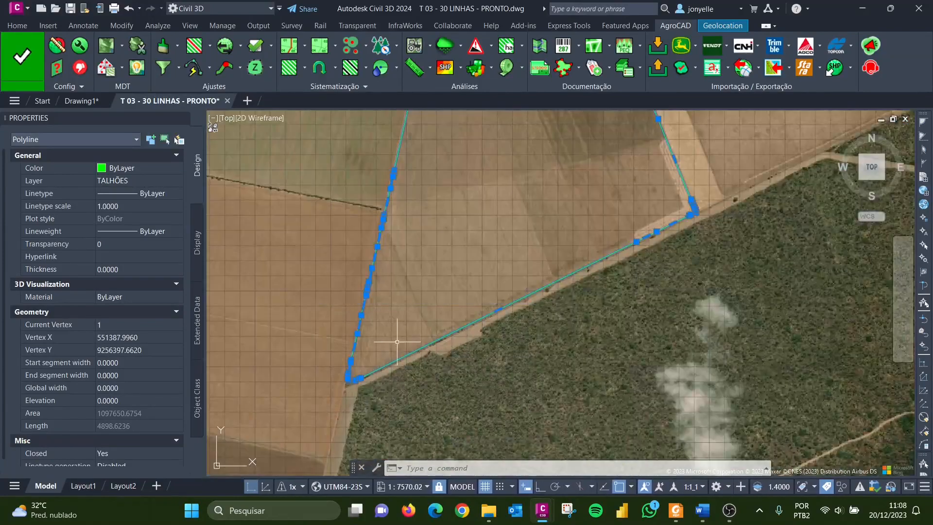
scroll(396, 336, down, 4)
scroll(438, 186, up, 4)
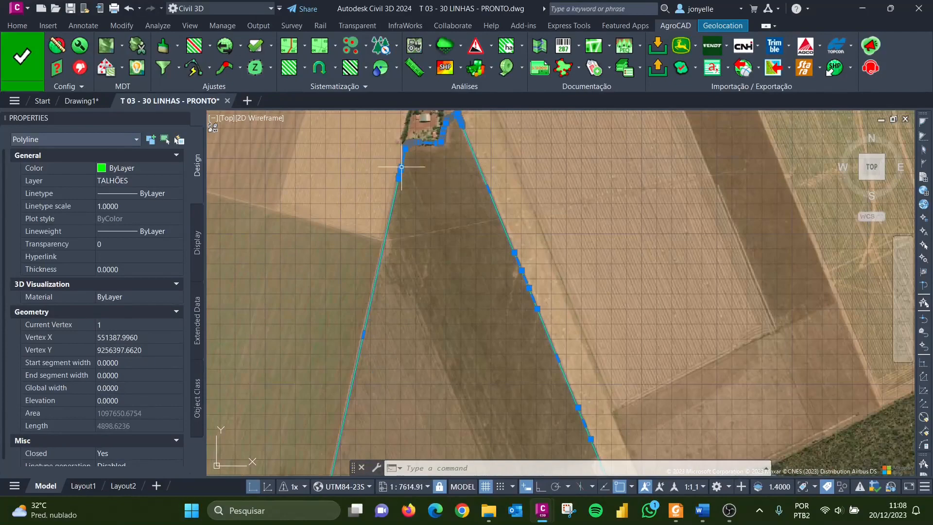
scroll(401, 166, up, 4)
scroll(452, 147, down, 6)
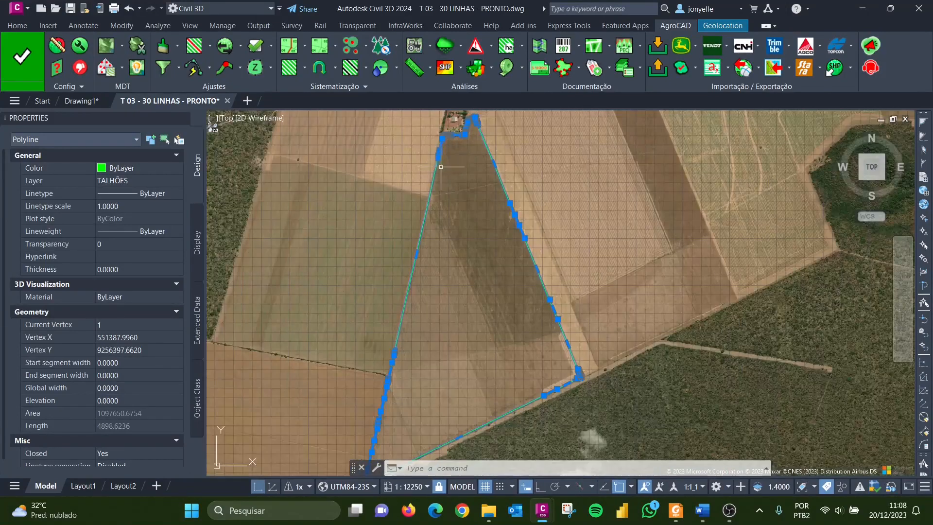
click(440, 167)
key(Escape)
scroll(444, 208, down, 3)
scroll(443, 243, up, 1)
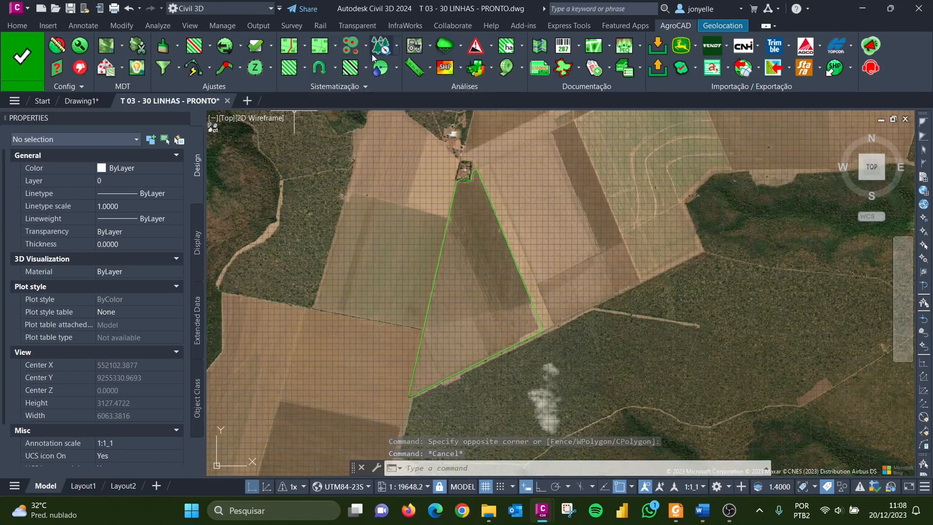
Number the field plot with its area label, using 1 as the initial number and the green boundary as the plot
click(335, 45)
click(332, 74)
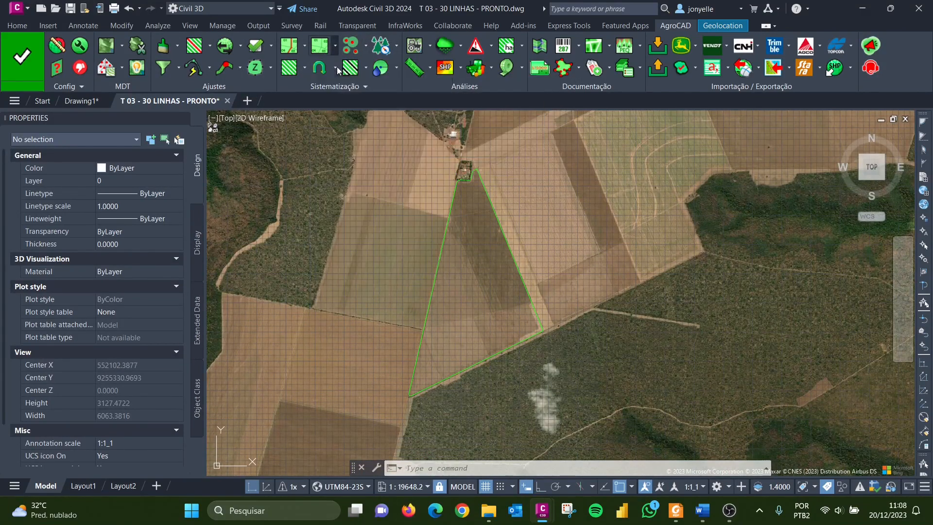
key(Return)
click(452, 247)
click(436, 253)
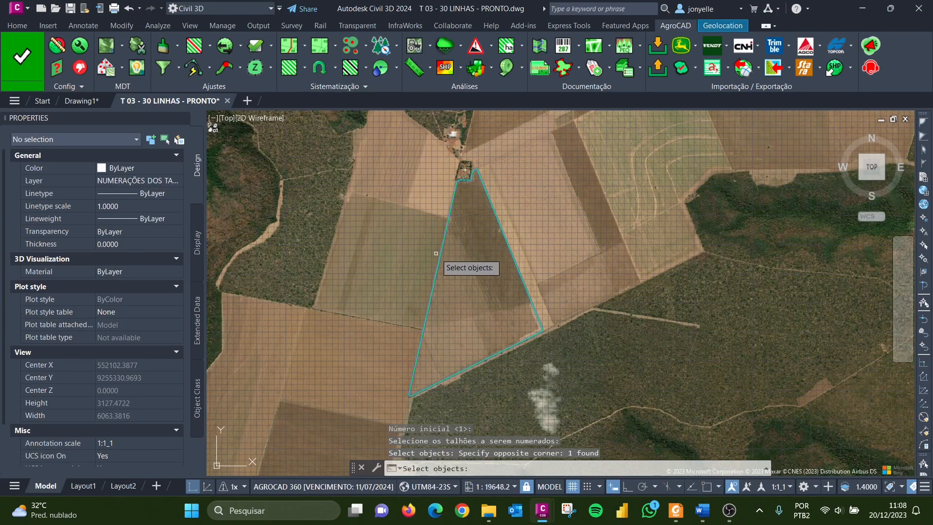
key(Return)
click(441, 282)
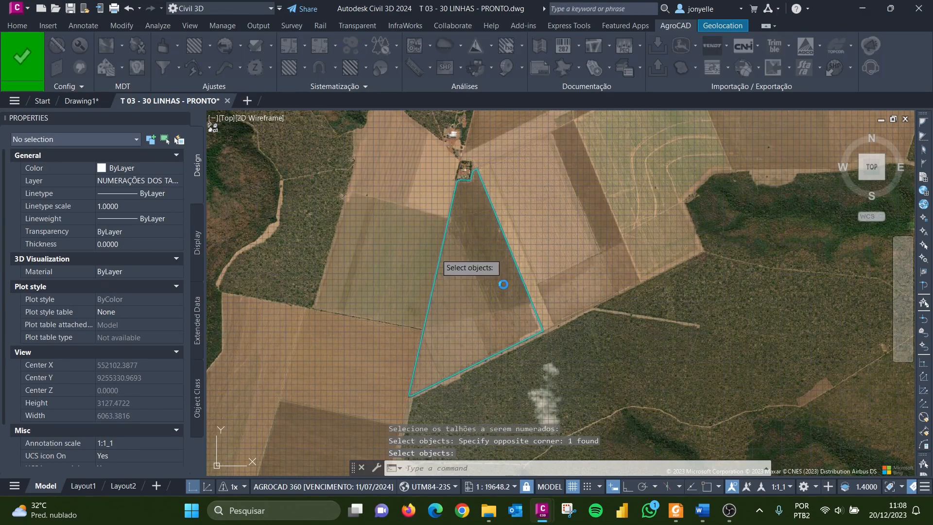
scroll(486, 284, up, 5)
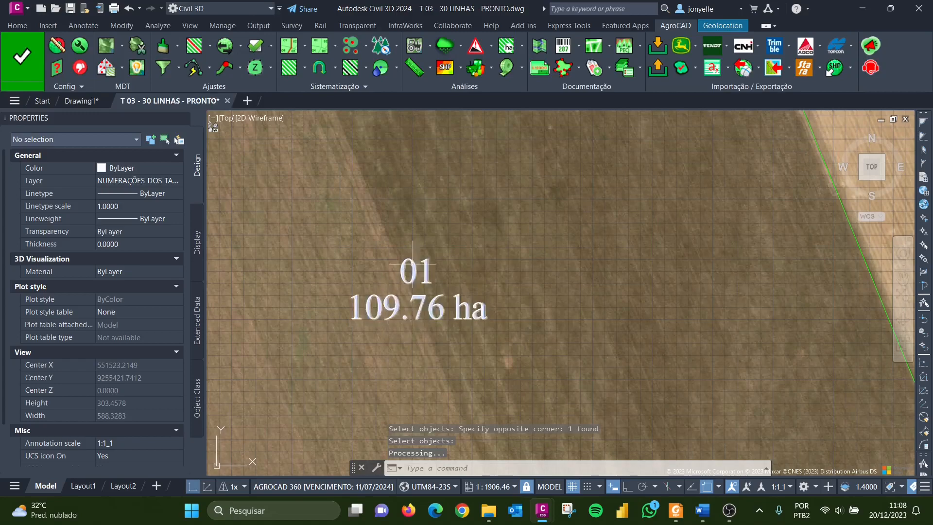
Move the plot's number and area label outside the boundary, onto the vegetation east of the field's lower corner
scroll(449, 253, down, 2)
scroll(449, 253, down, 2)
click(460, 257)
click(432, 247)
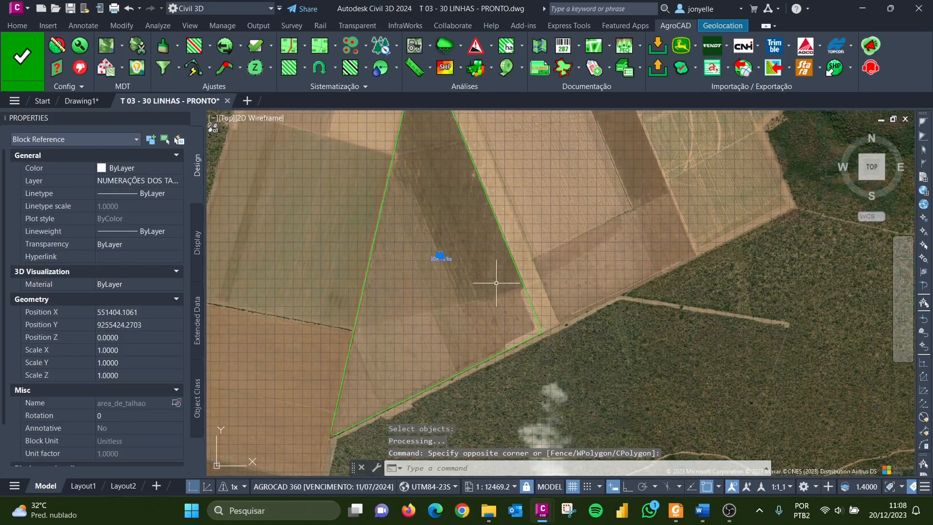
key(Return)
click(465, 302)
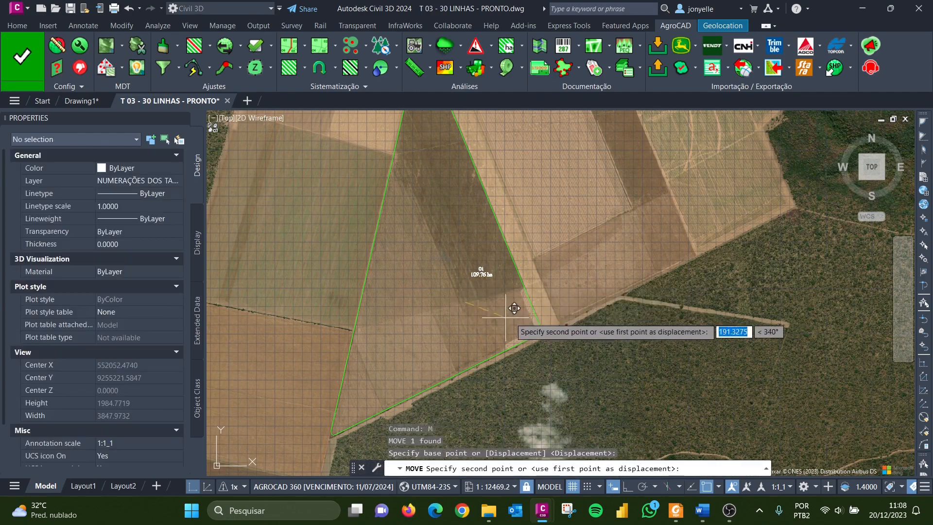
click(609, 362)
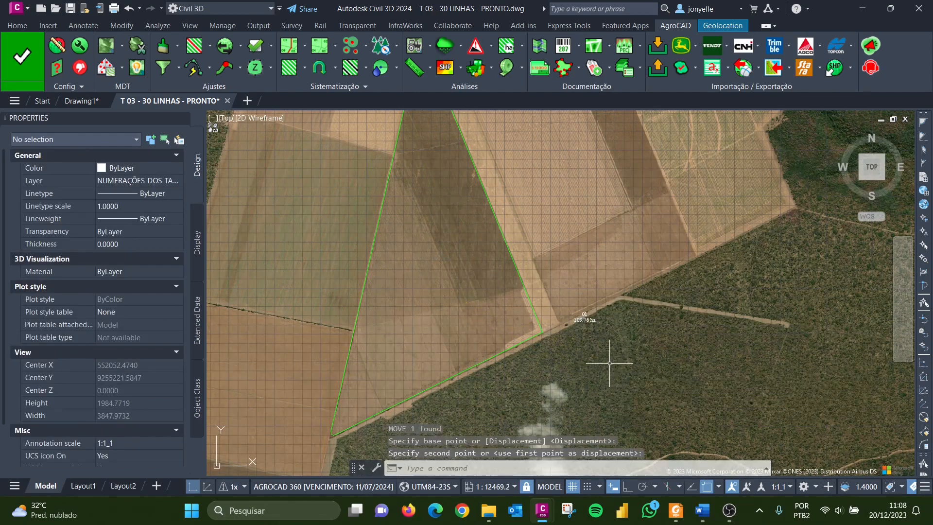
scroll(411, 299, down, 2)
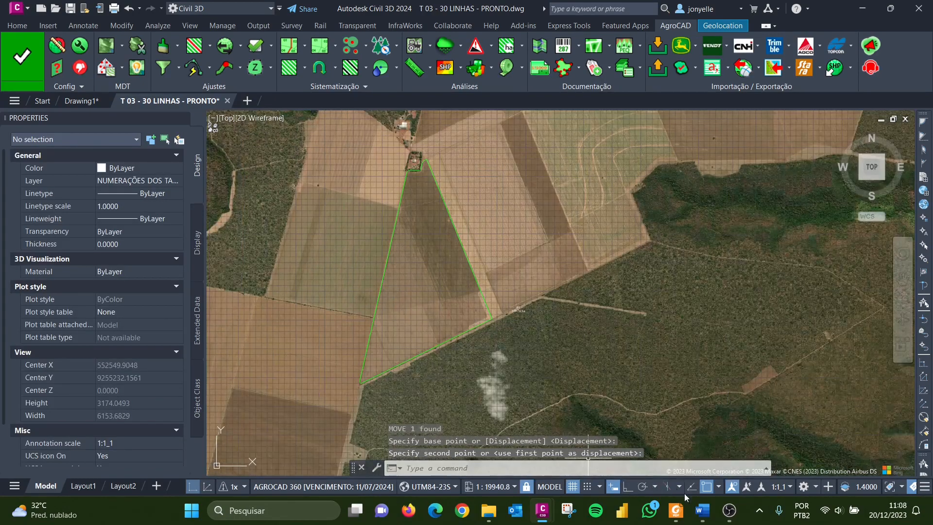
Switch to the equipment data document in Word and shorten the tractor model to 8430
click(702, 511)
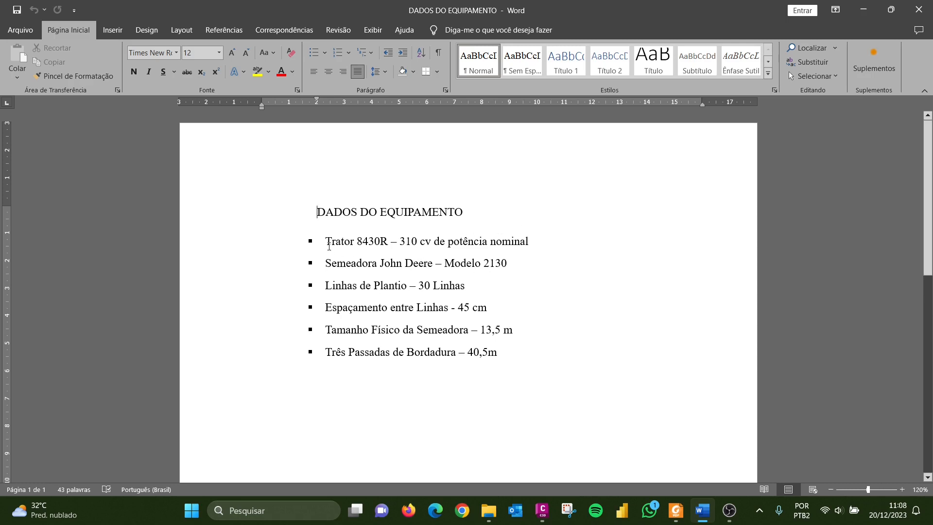
click(392, 241)
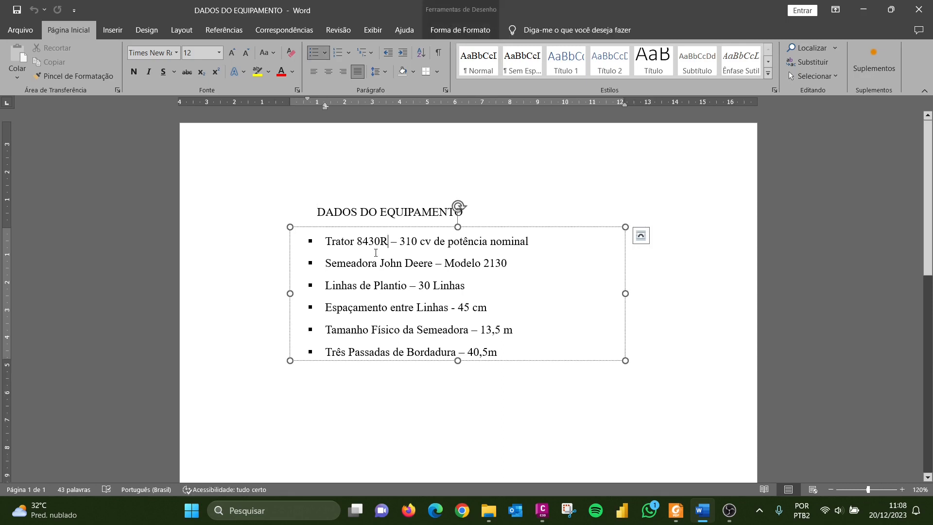
key(BackSpace)
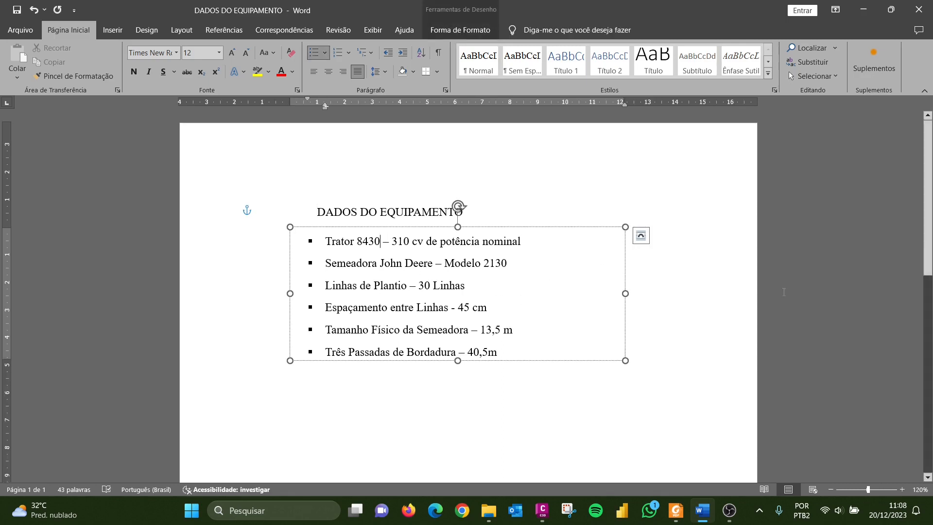
click(756, 304)
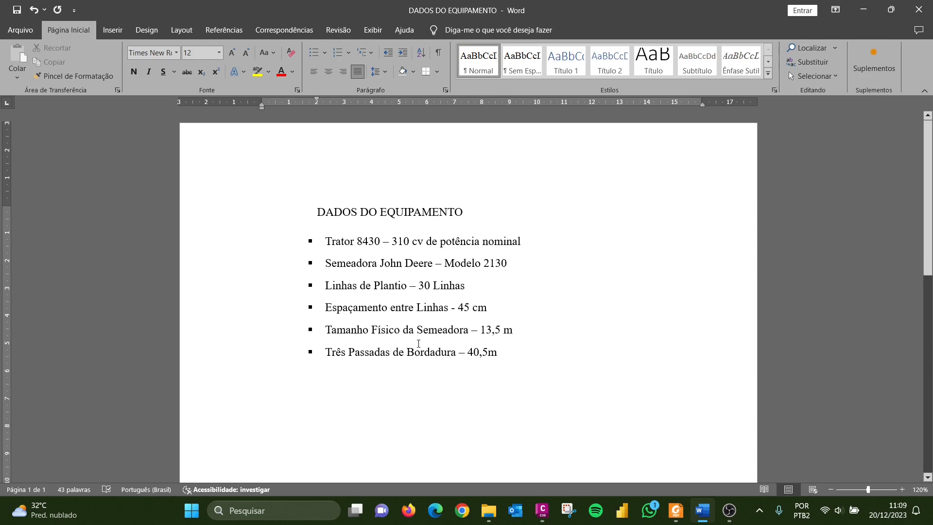
Switch back to Civil 3D and examine the plot's long sides and overall shape
click(542, 510)
click(606, 450)
scroll(396, 254, up, 5)
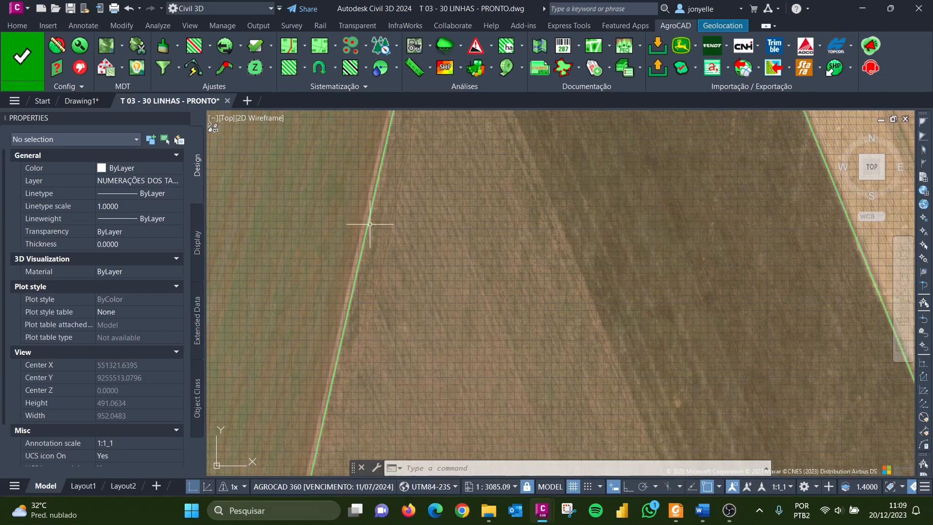
scroll(369, 284, down, 6)
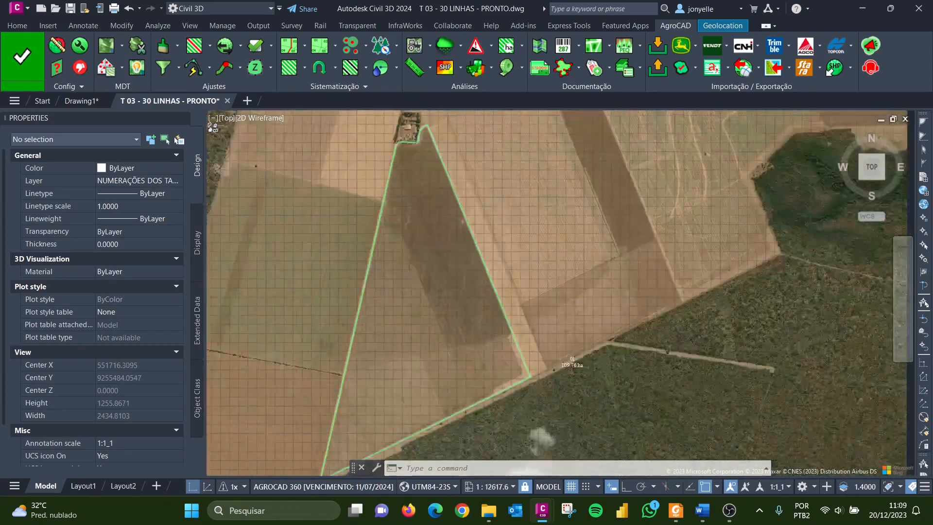
scroll(363, 287, up, 2)
scroll(363, 287, up, 2)
scroll(363, 287, down, 4)
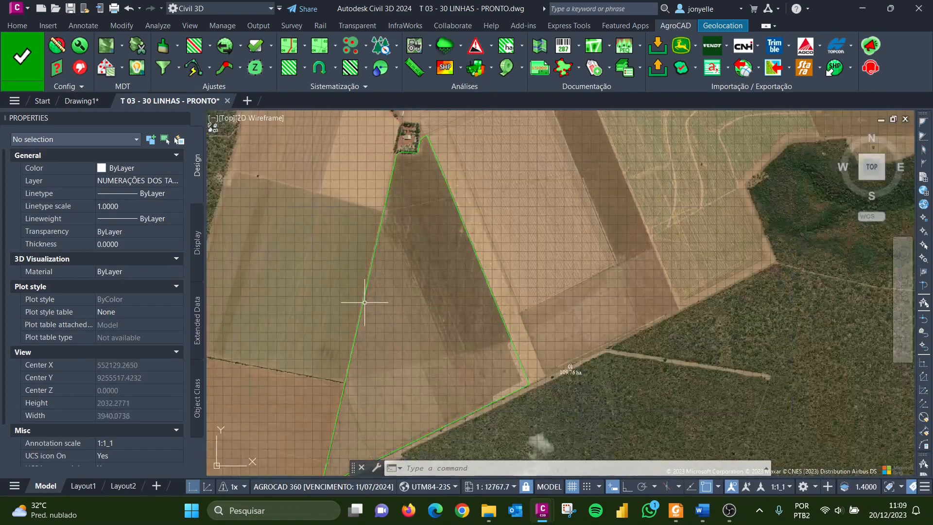
scroll(427, 214, down, 2)
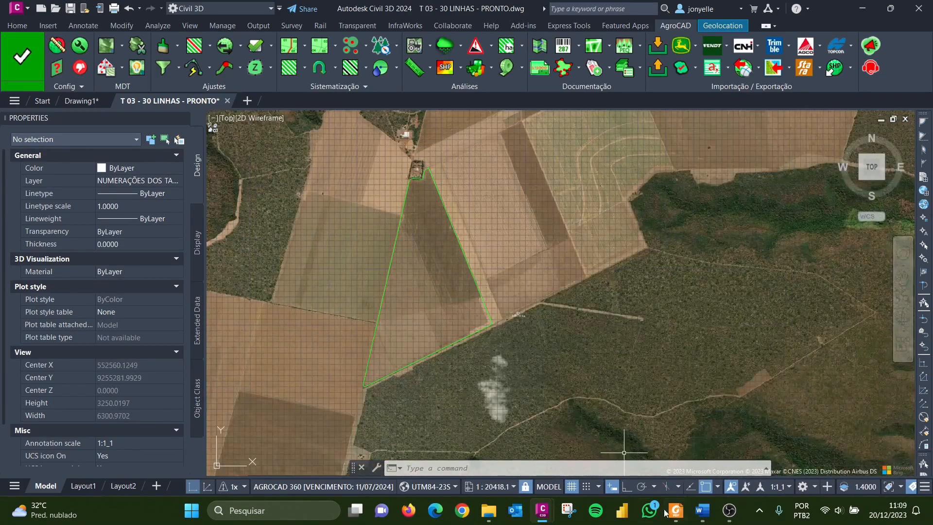
Recheck the planter data in Word, and examine the whole plot and its narrow northern end in Civil 3D
click(705, 515)
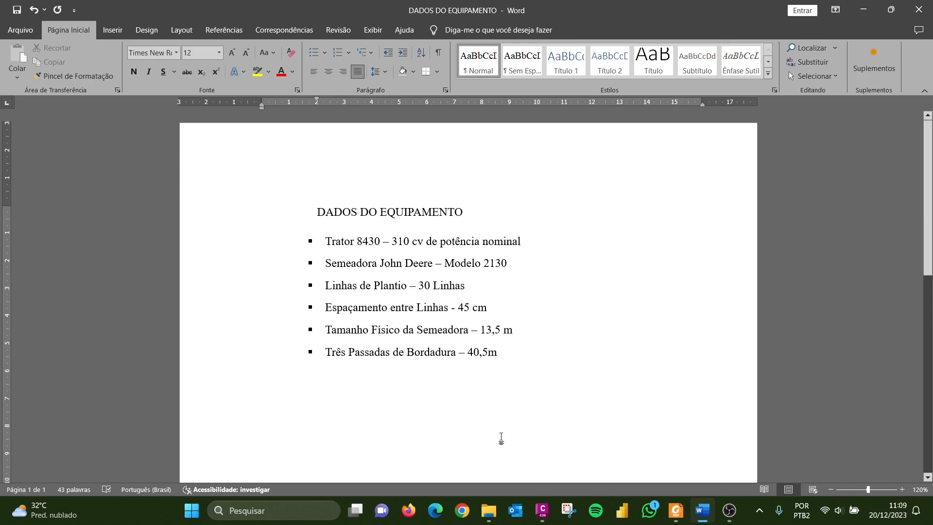
click(608, 439)
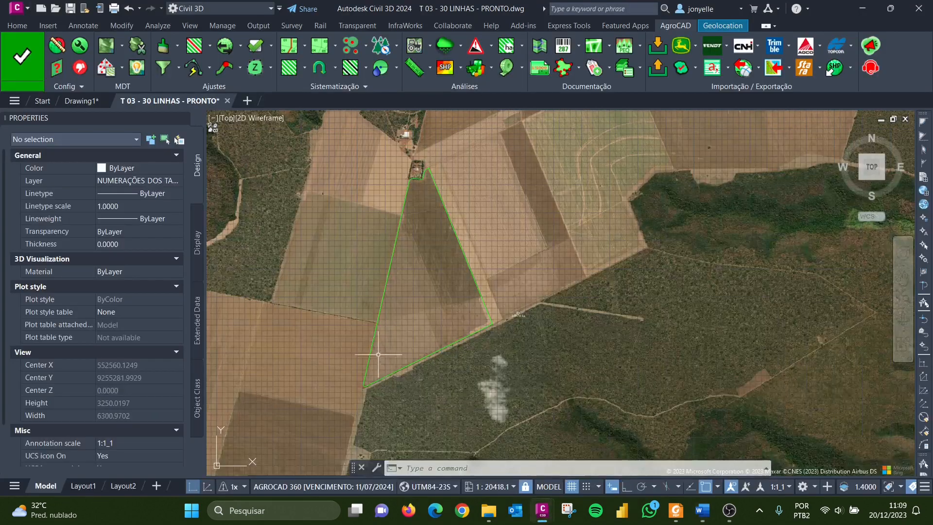
scroll(309, 234, up, 2)
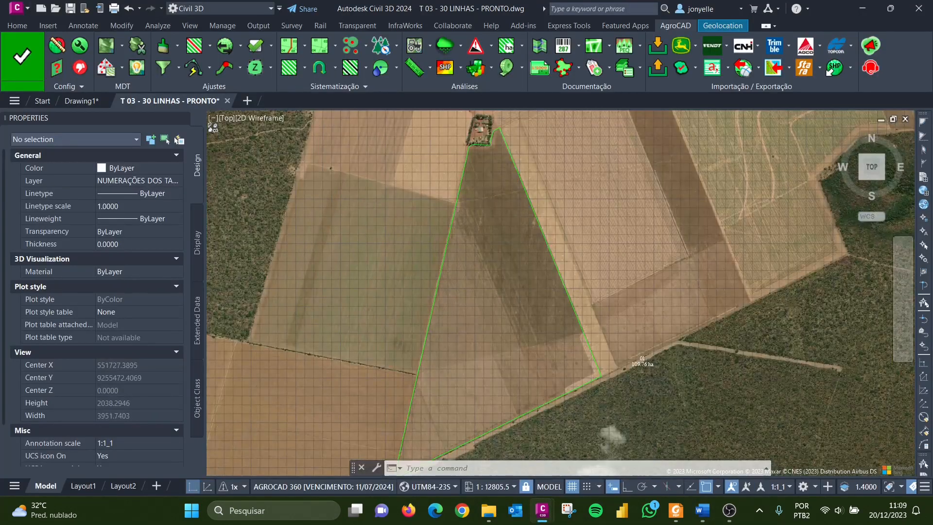
scroll(452, 323, down, 2)
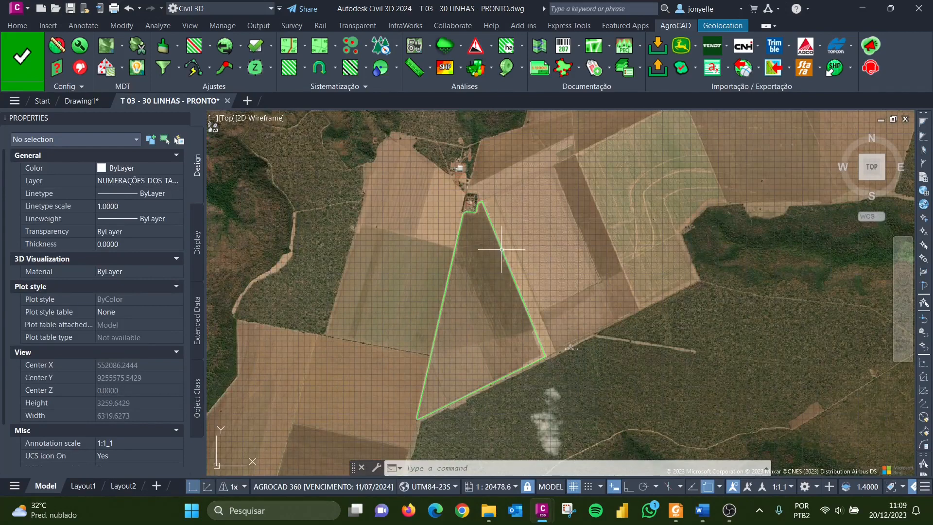
mouse_move(502, 250)
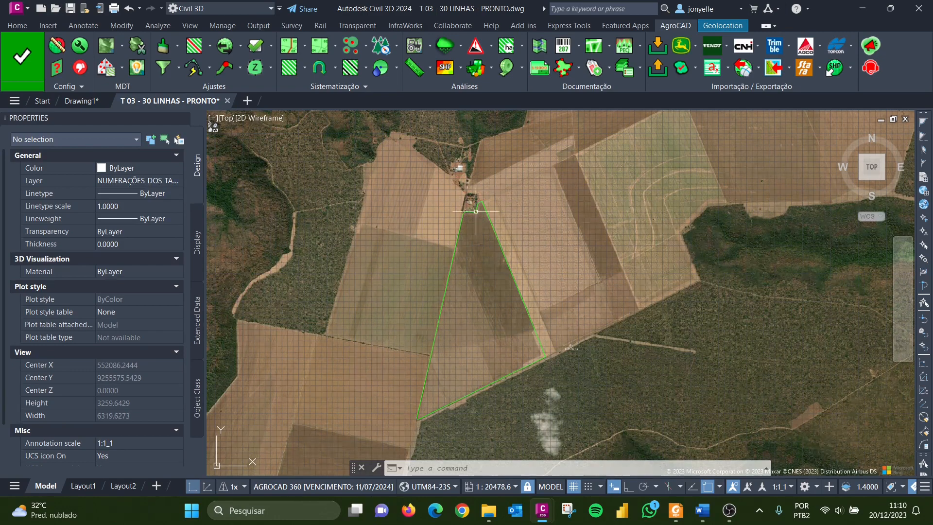
scroll(471, 212, up, 5)
scroll(460, 223, up, 2)
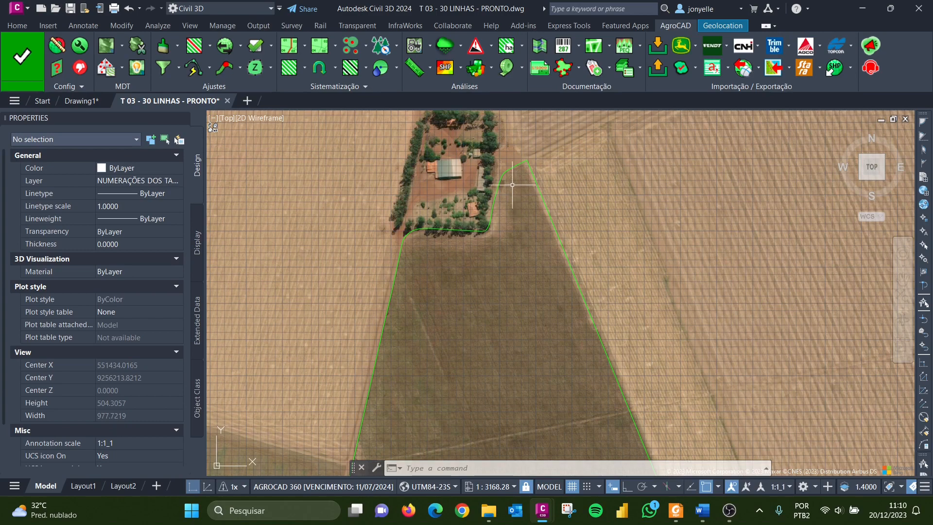
scroll(434, 171, down, 5)
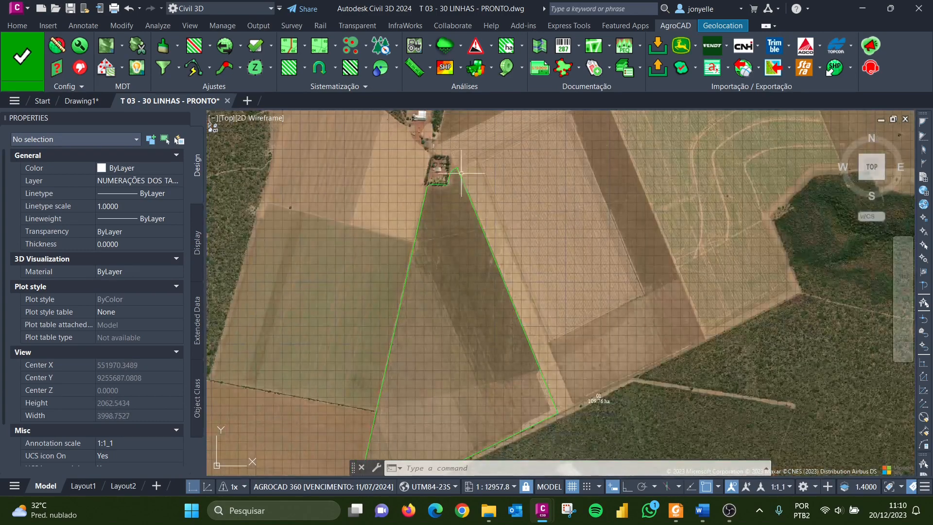
scroll(460, 172, down, 2)
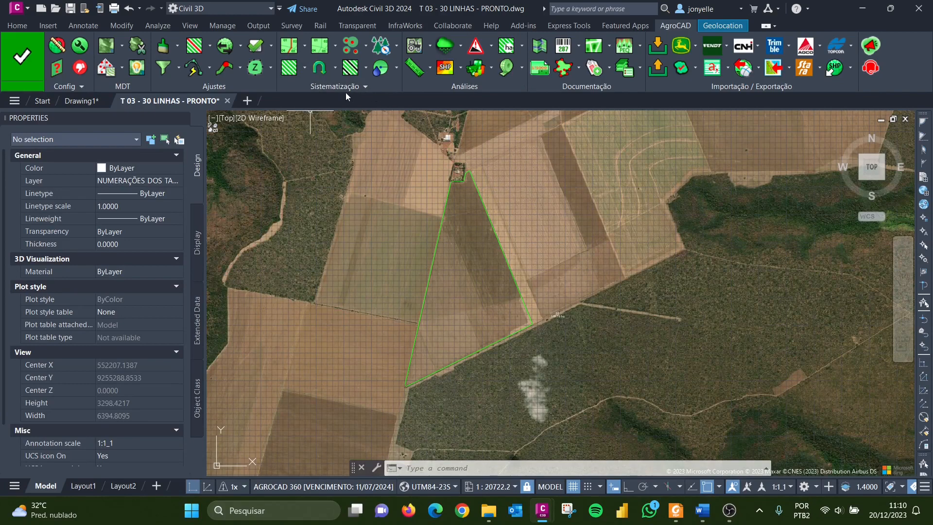
click(306, 70)
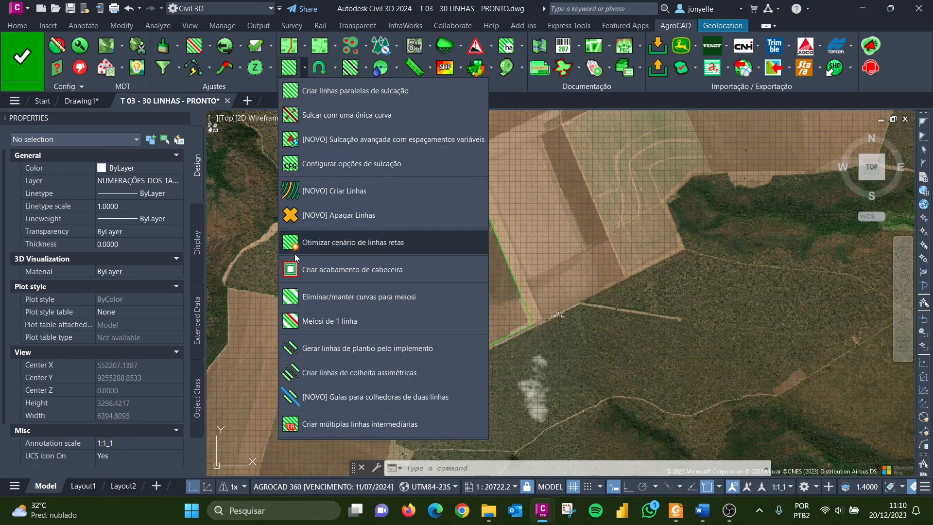
click(359, 244)
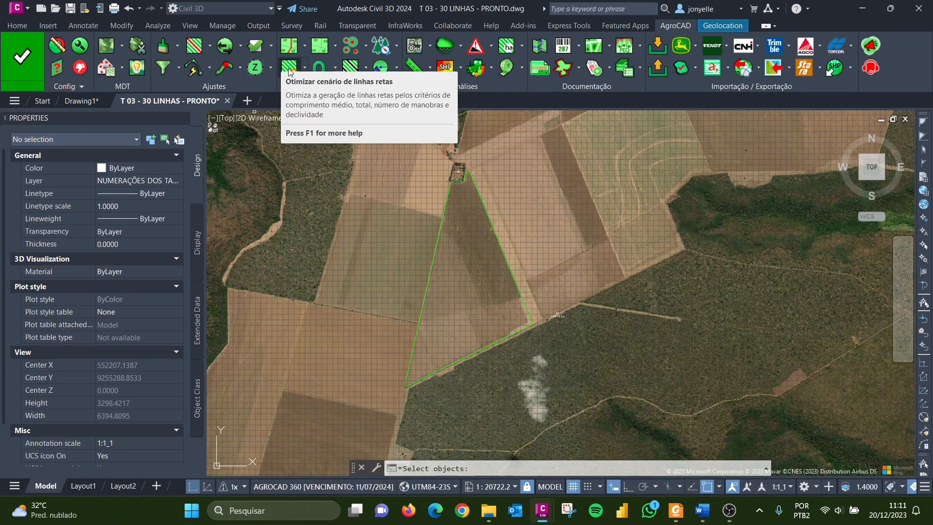
click(289, 68)
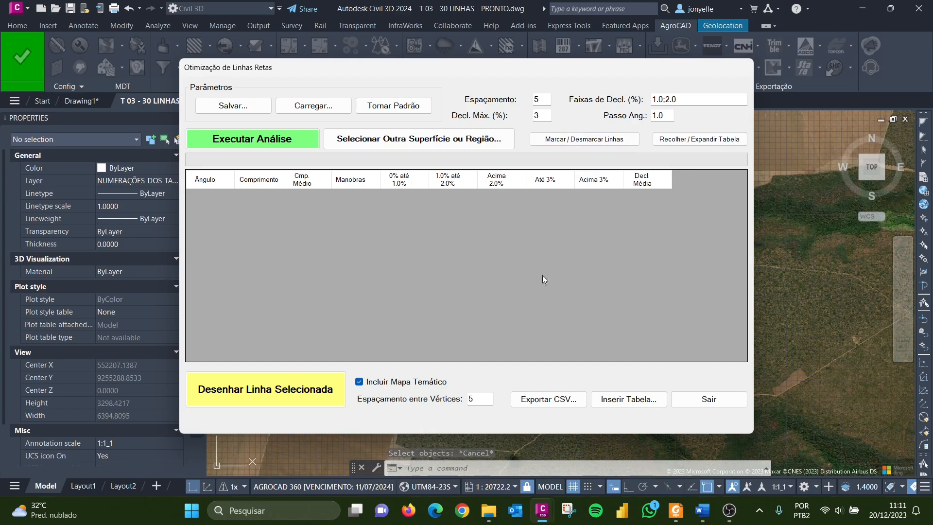
click(688, 404)
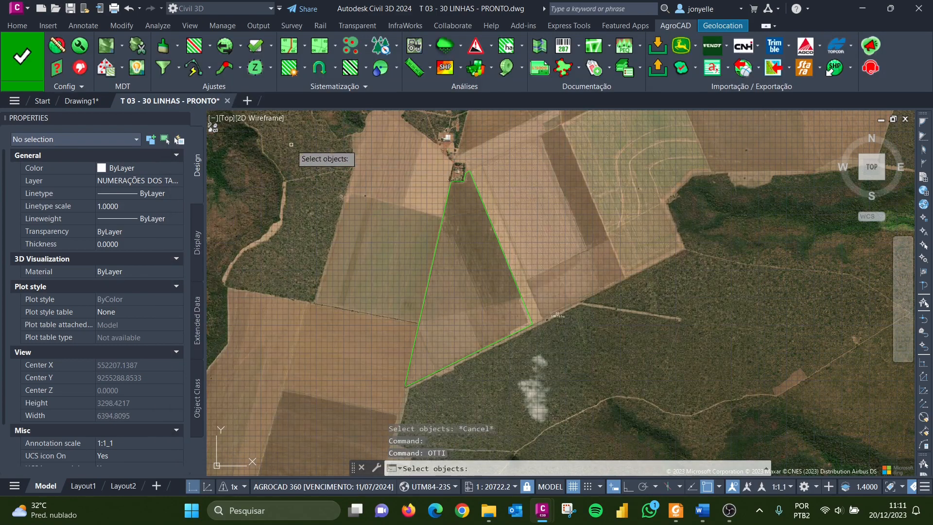
key(Escape)
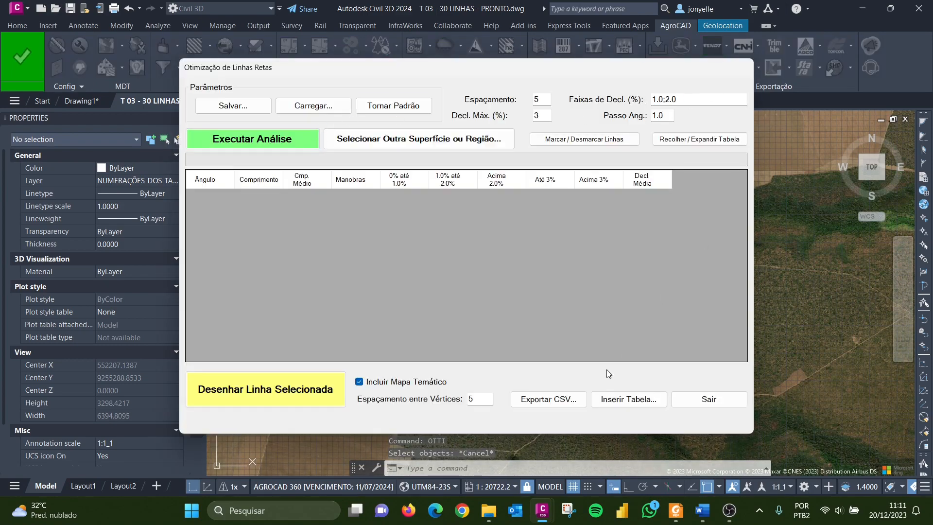
click(702, 407)
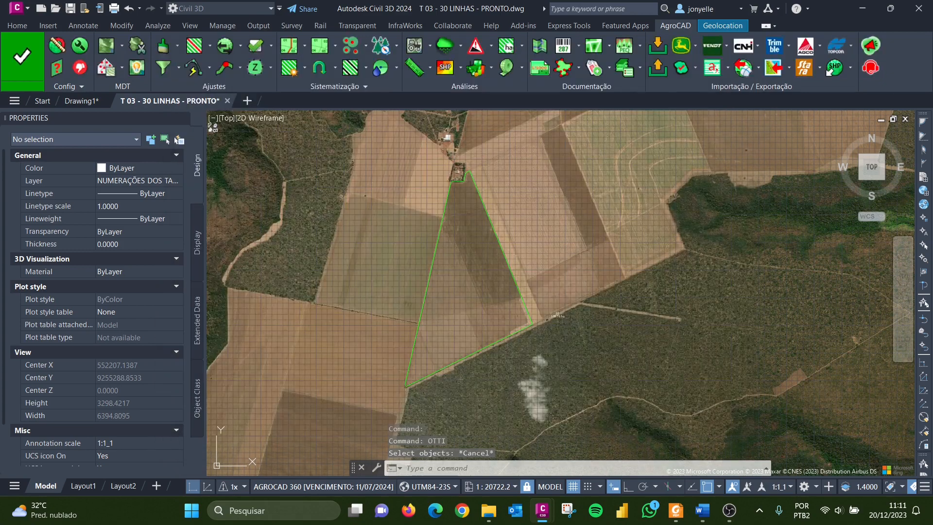
Start the straight-line scenario optimization on the triangular plot's boundary and bring its whole dialog into view
click(288, 69)
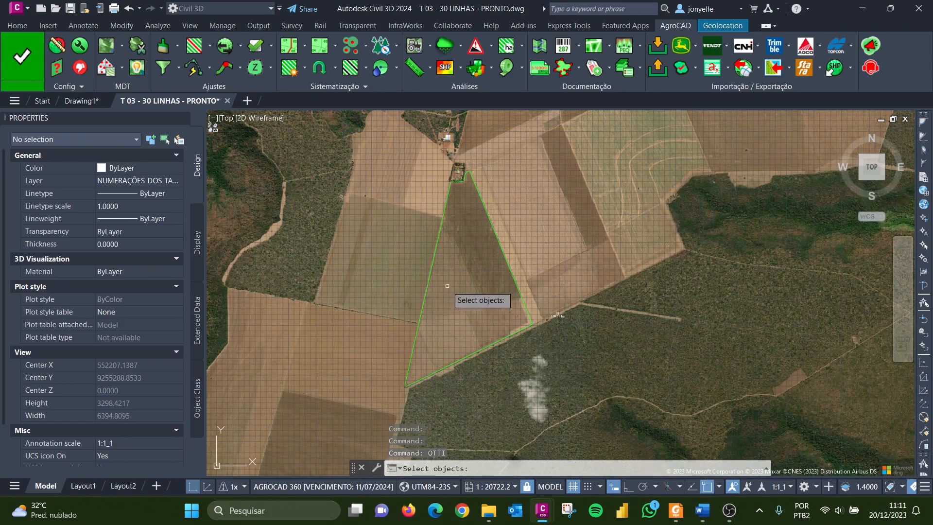
click(535, 307)
click(419, 266)
key(Return)
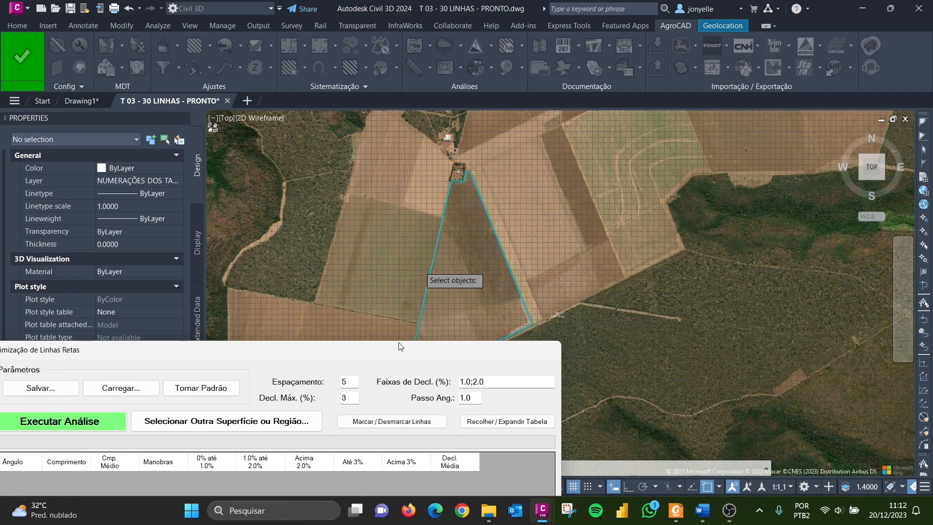
drag(400, 346, 471, 127)
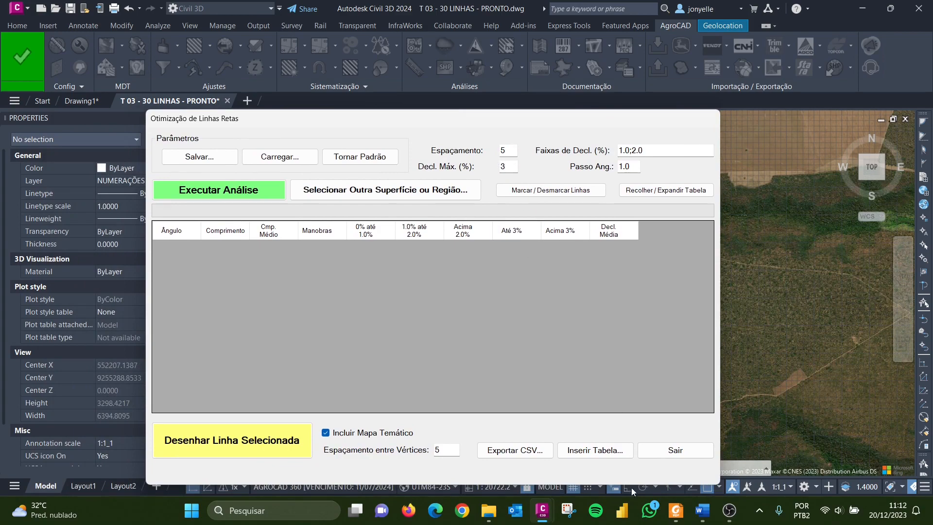
Switch to the equipment data document in Word to check the planter's physical width, and return to Civil 3D
click(702, 511)
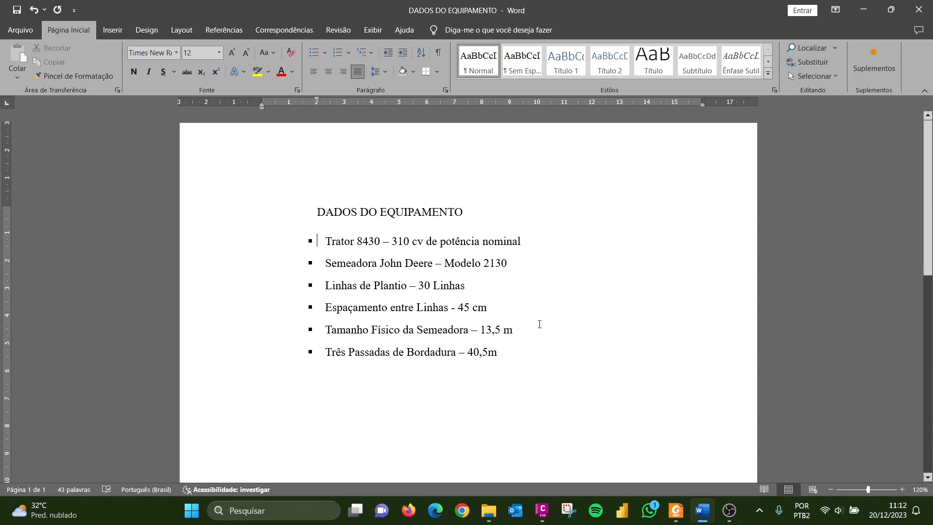
click(542, 510)
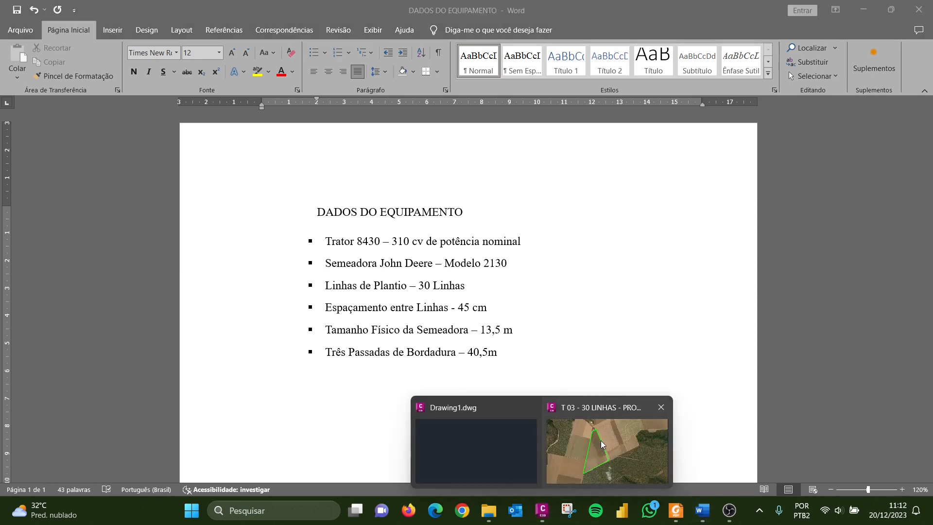
mouse_move(541, 519)
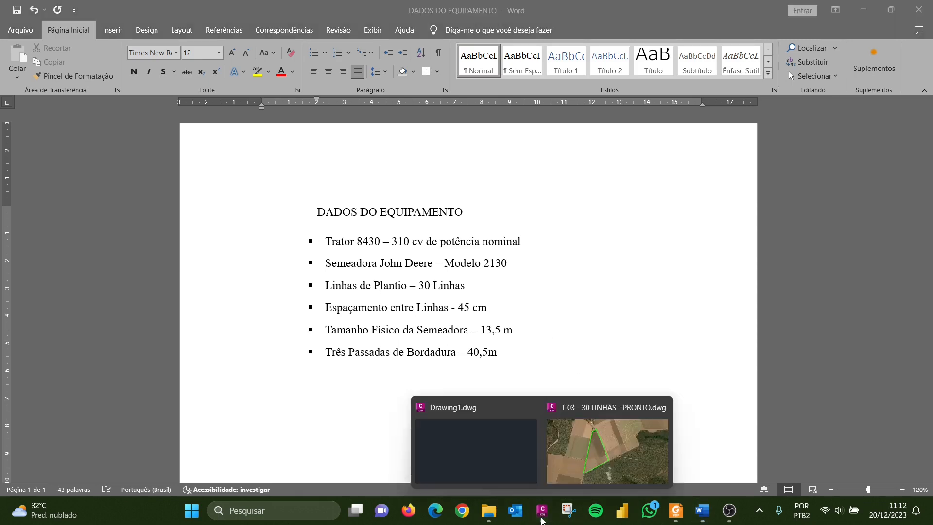
click(868, 8)
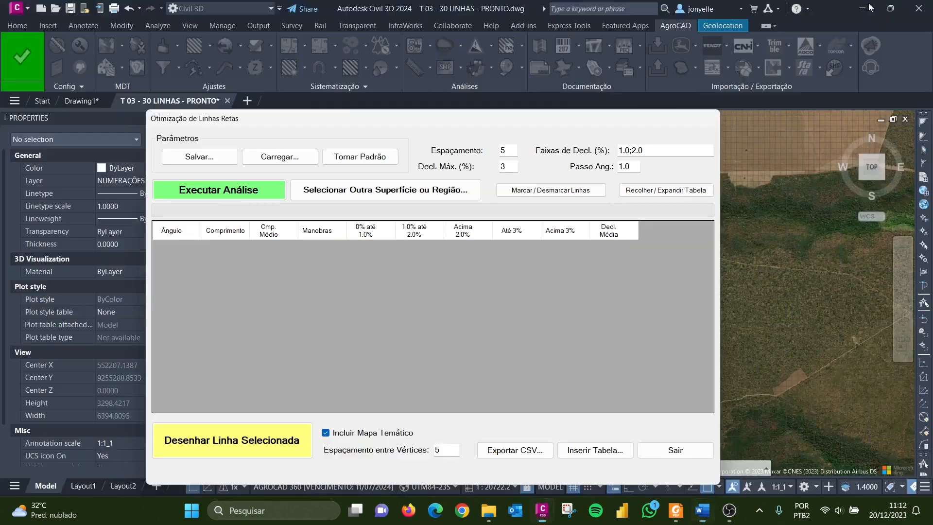
Set the line spacing to 13.5 and run the straight-line analysis
click(503, 151)
text(13,)
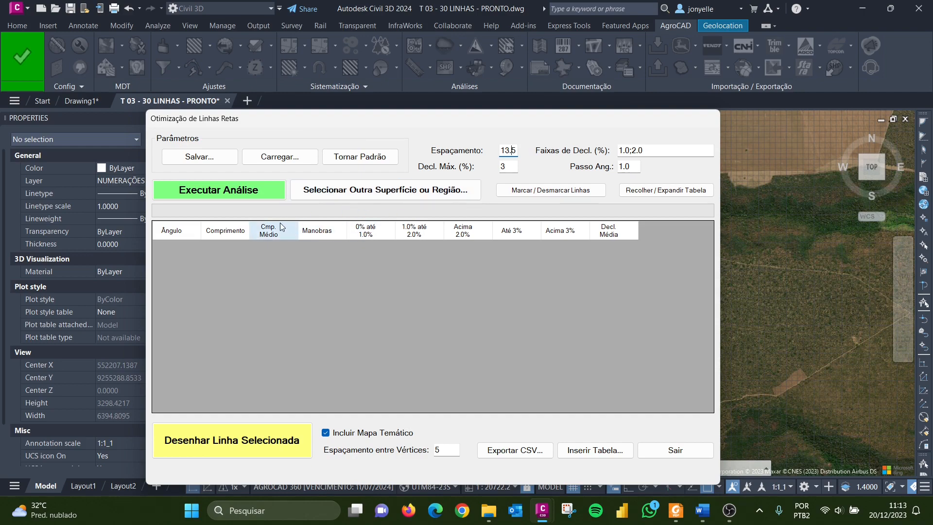
click(204, 194)
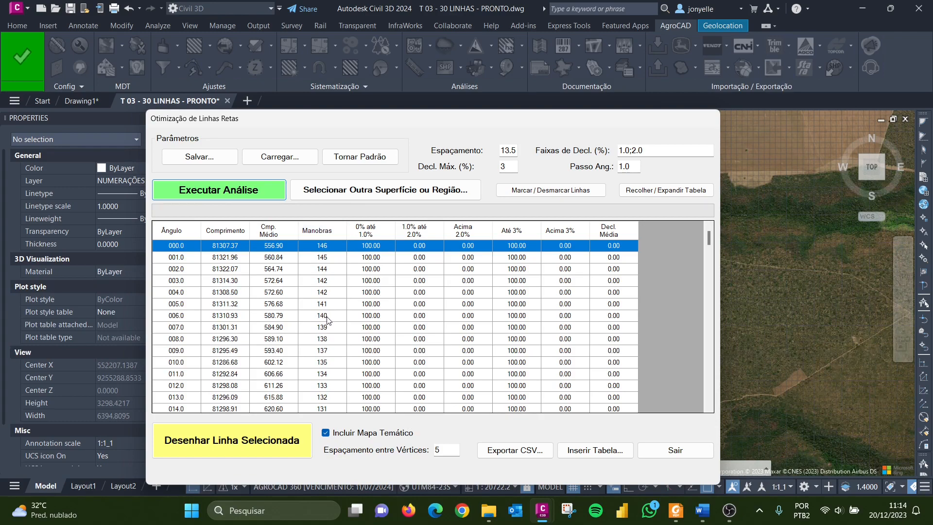
Choose the 078.0 angle scenario, with the fewest manoeuvres and longest average length, from the analysis results and draw its lines in the plot
scroll(290, 268, down, 9)
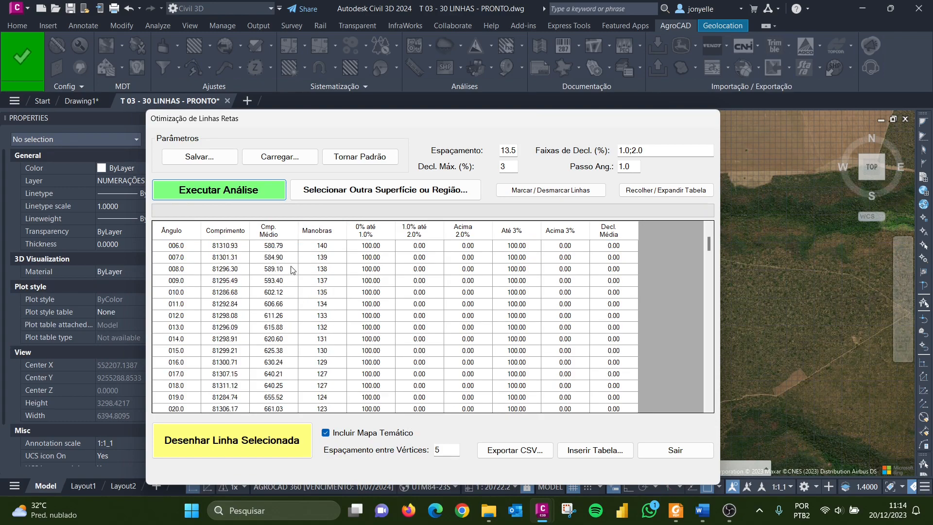
scroll(348, 308, down, 10)
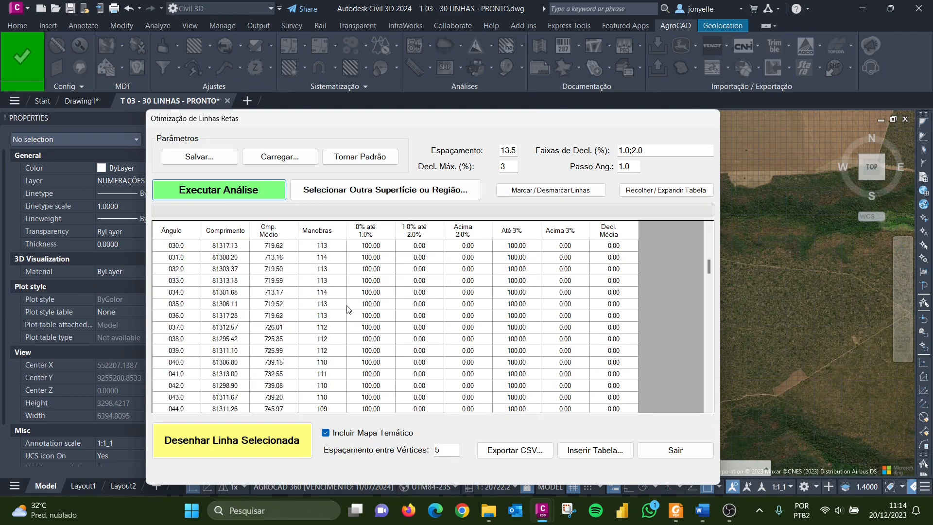
scroll(332, 306, down, 5)
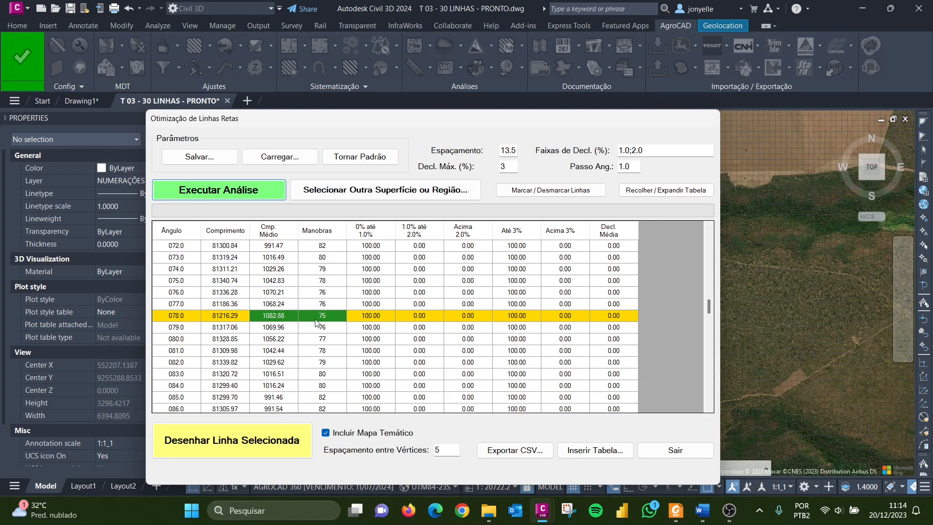
scroll(332, 345, down, 6)
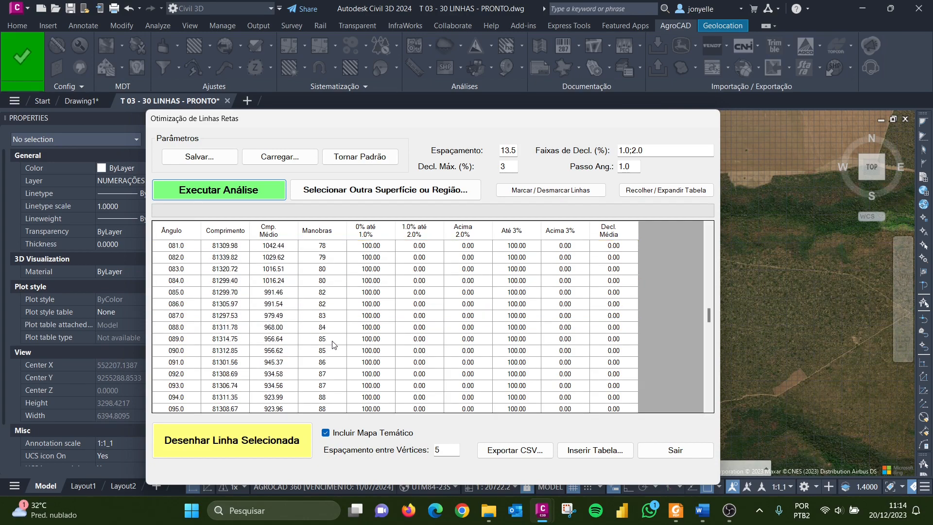
scroll(330, 345, down, 4)
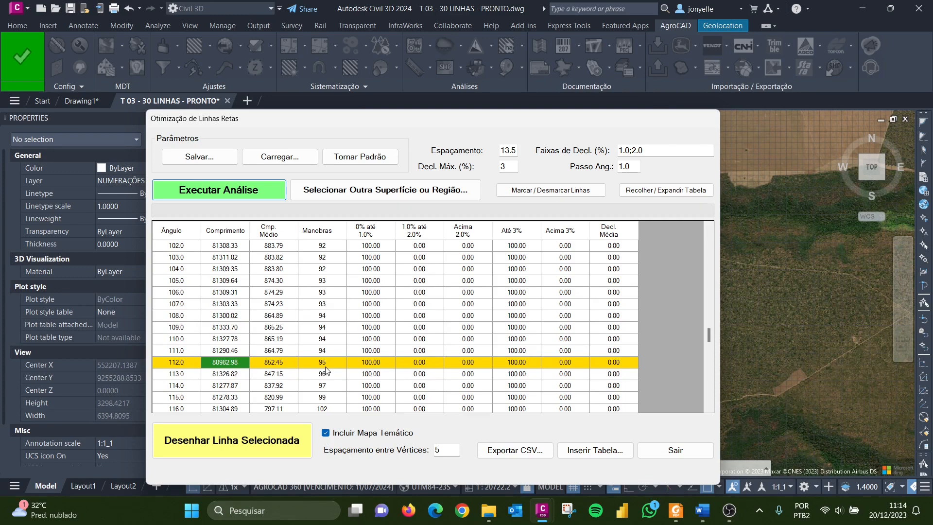
scroll(325, 370, up, 9)
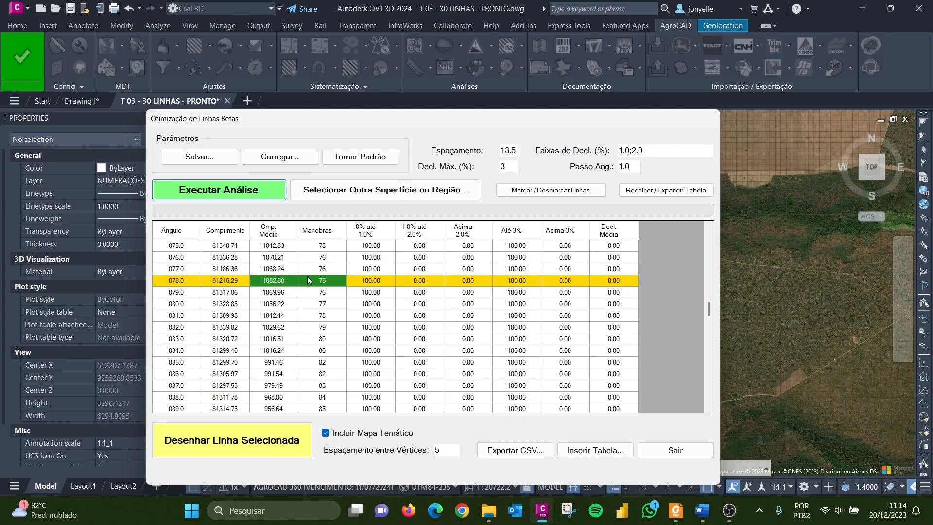
click(264, 280)
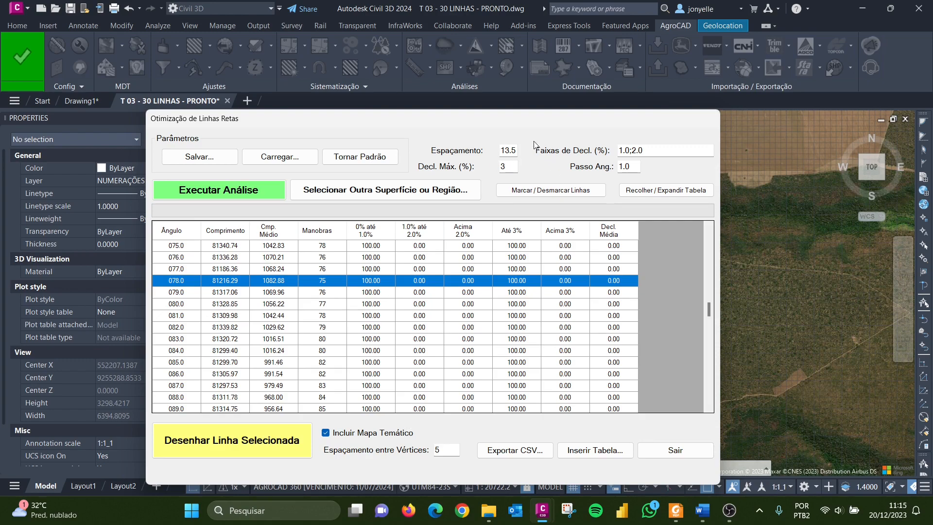
click(507, 150)
click(228, 443)
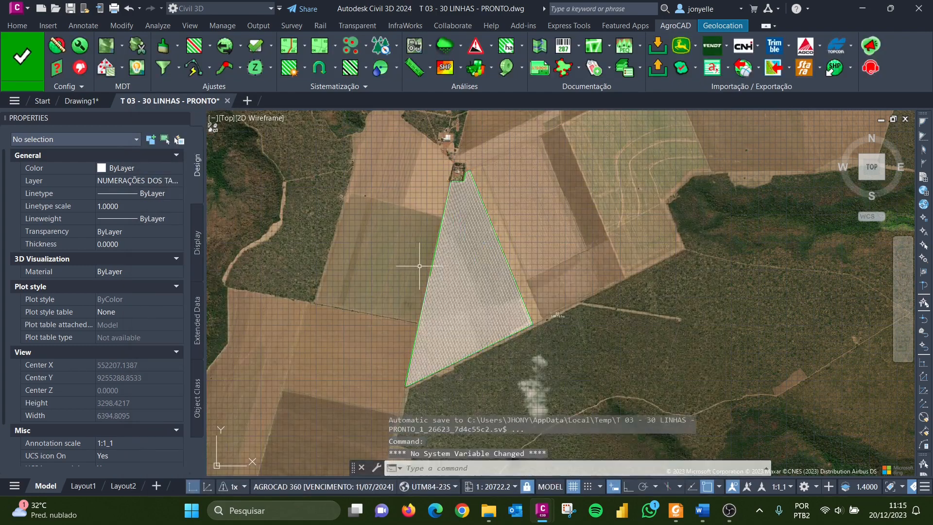
Highlight three adjacent planting lines in the middle of the plot to examine their direction and spacing, and clear the selection
scroll(463, 267, up, 12)
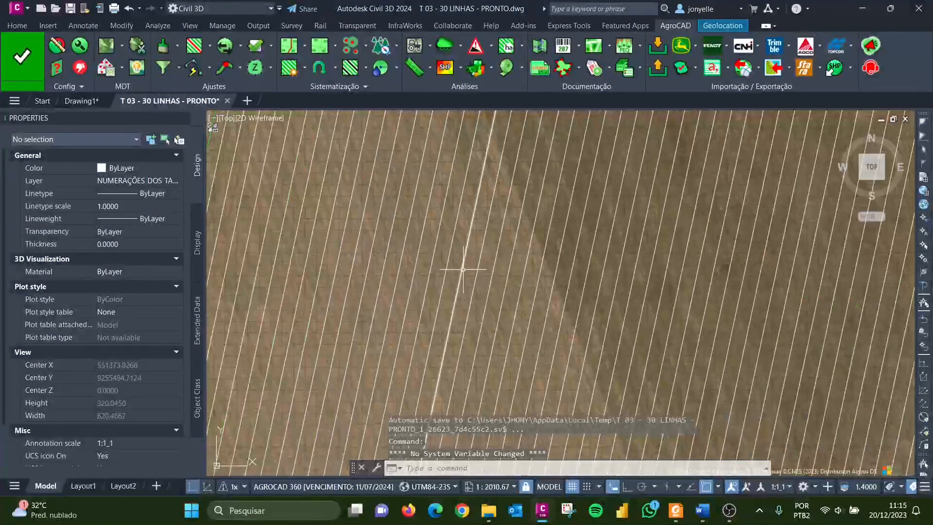
click(493, 266)
click(417, 271)
scroll(538, 283, down, 7)
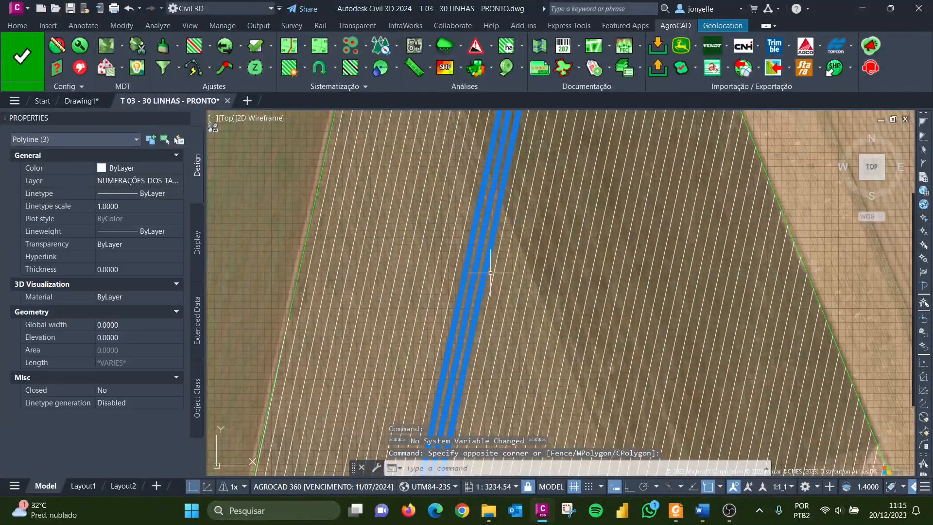
scroll(608, 286, up, 3)
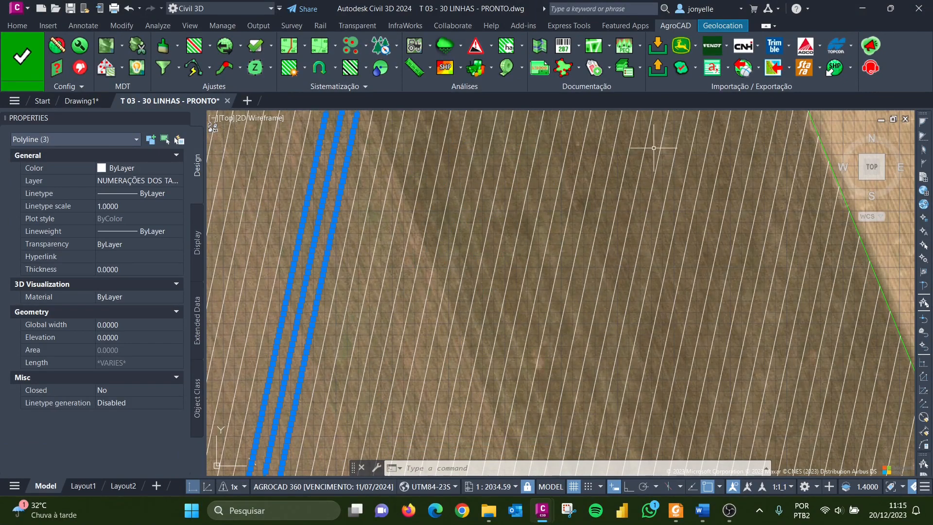
scroll(626, 278, down, 3)
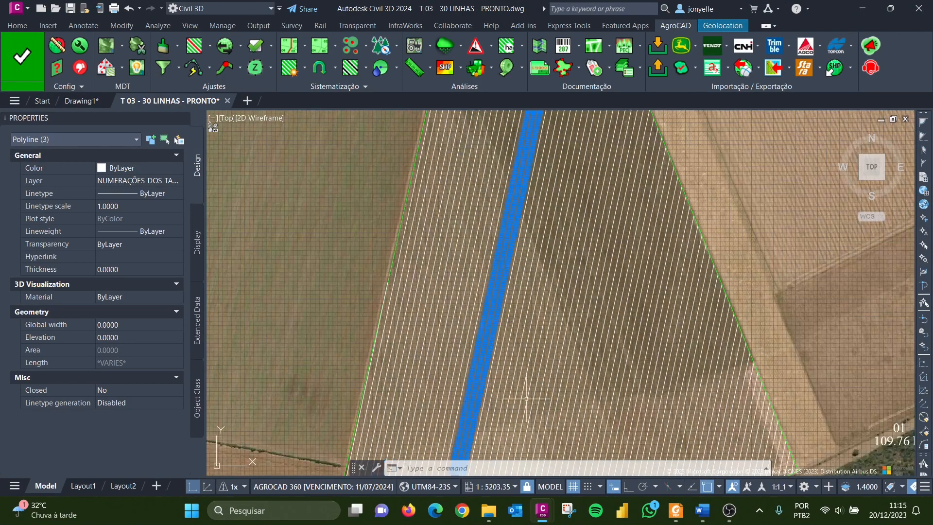
scroll(497, 404, down, 2)
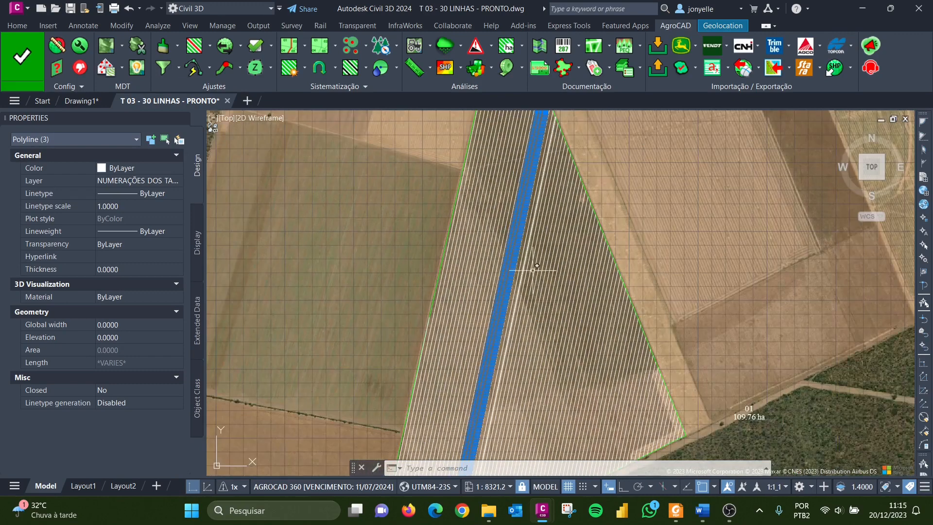
click(538, 255)
key(Escape)
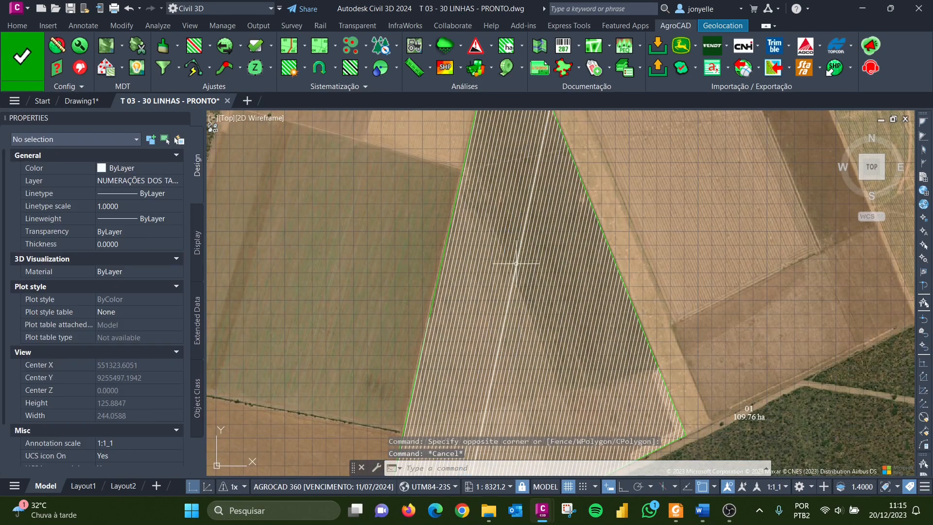
Examine the generated planting lines up close and across the whole plot, including where they meet the boundary
scroll(523, 291, up, 3)
scroll(523, 295, down, 4)
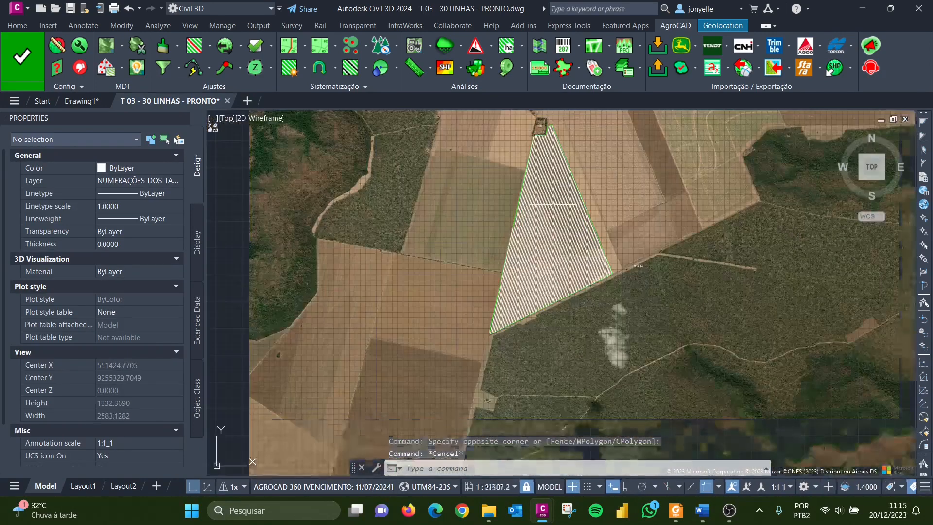
scroll(537, 266, up, 4)
scroll(533, 274, up, 3)
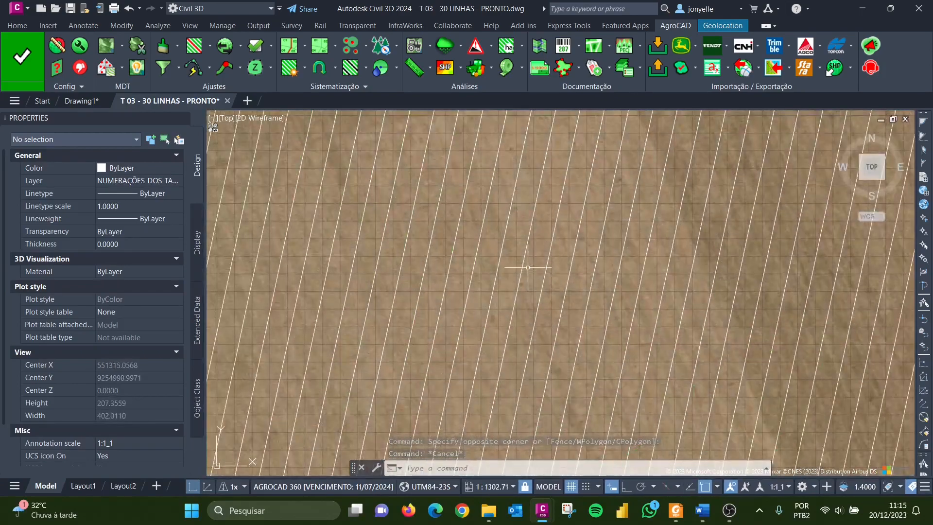
scroll(544, 276, down, 7)
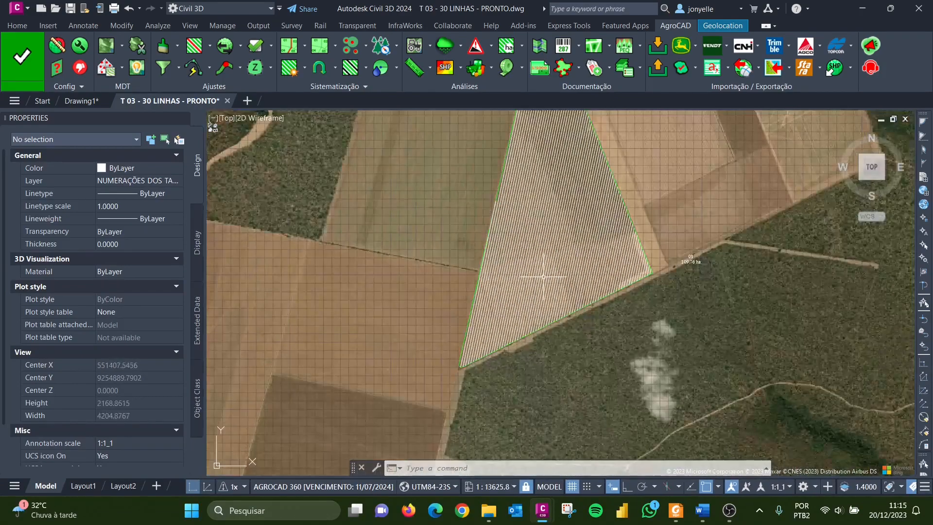
scroll(543, 276, down, 2)
scroll(673, 265, up, 4)
scroll(642, 336, down, 4)
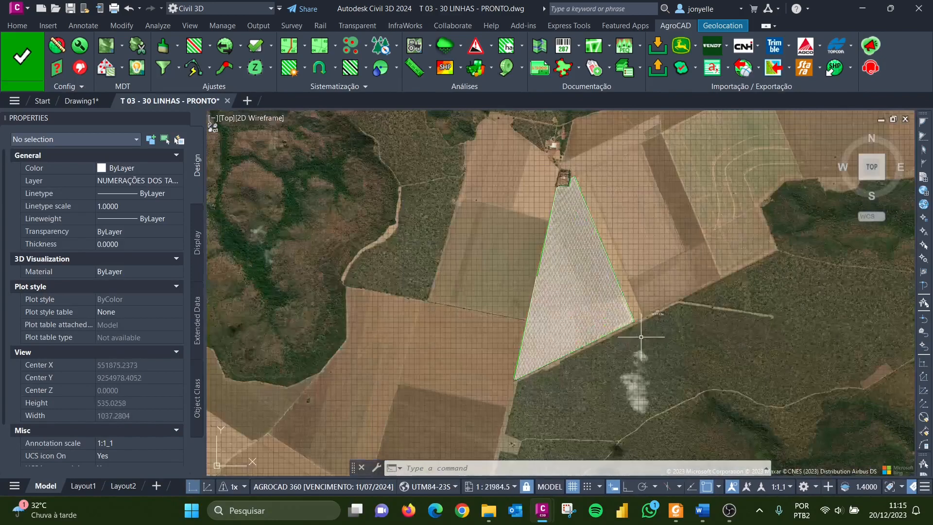
scroll(513, 304, up, 3)
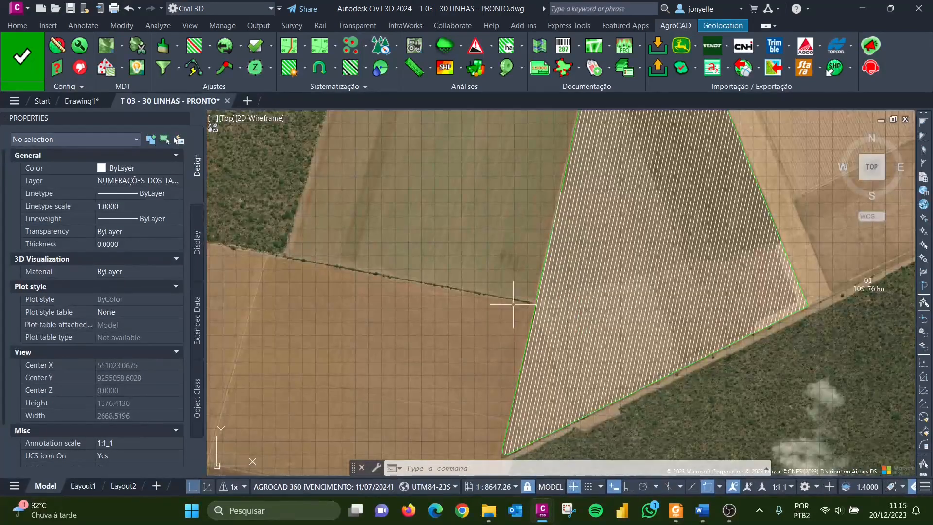
Examine how the outermost planting lines follow the plot's western boundary and meet its southern and eastern edges
scroll(547, 188, up, 9)
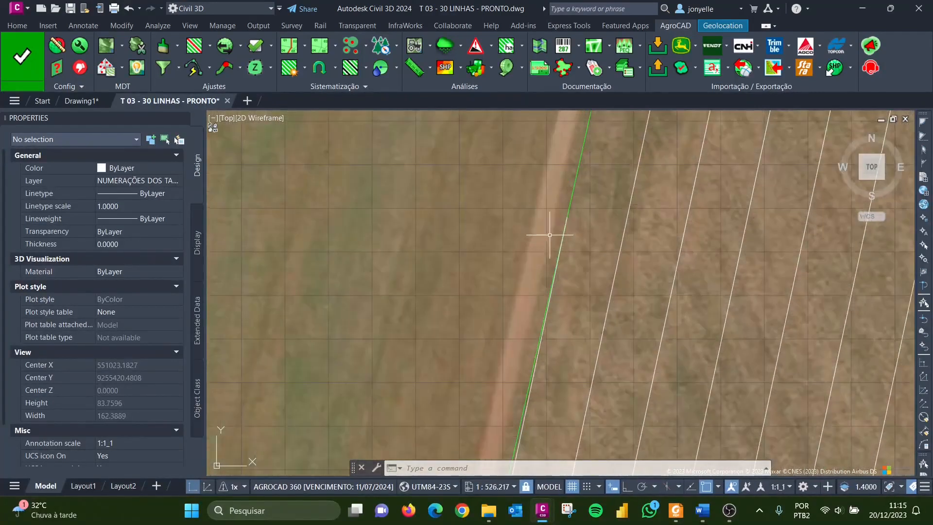
scroll(566, 189, down, 8)
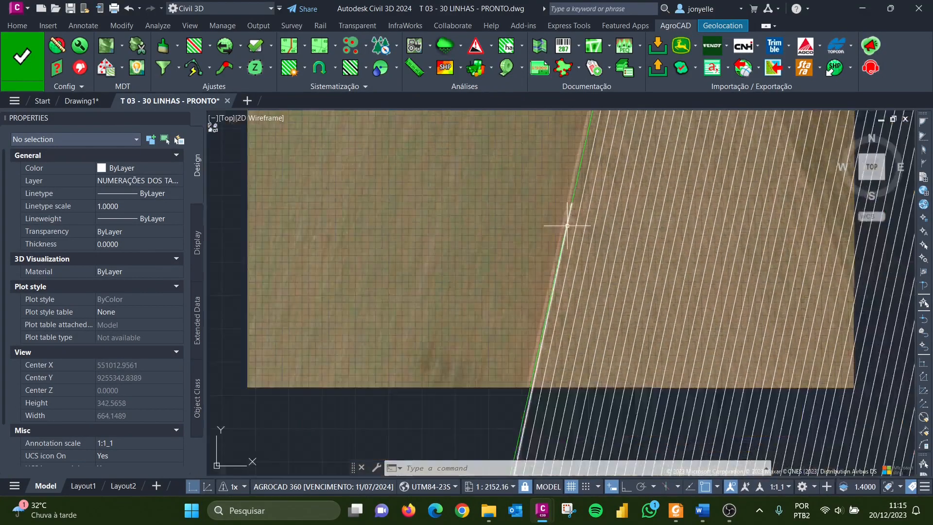
scroll(574, 265, down, 3)
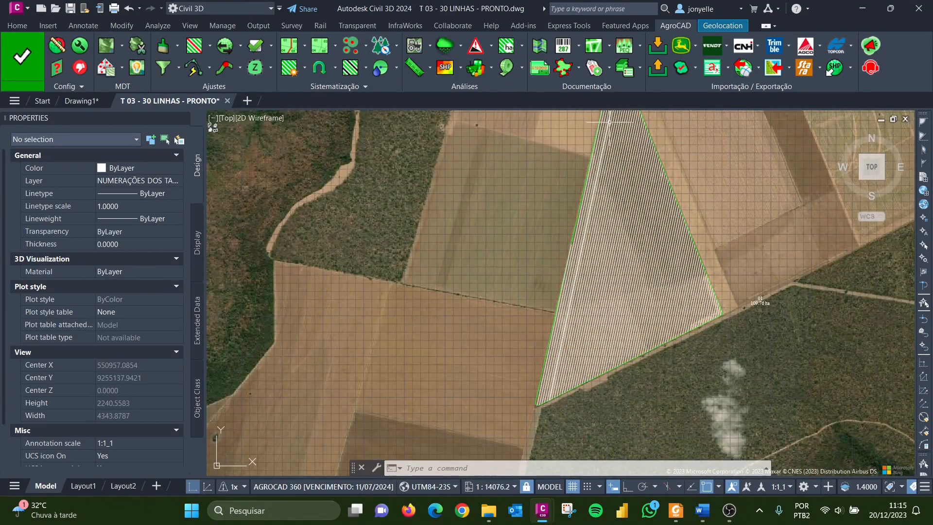
scroll(593, 151, up, 2)
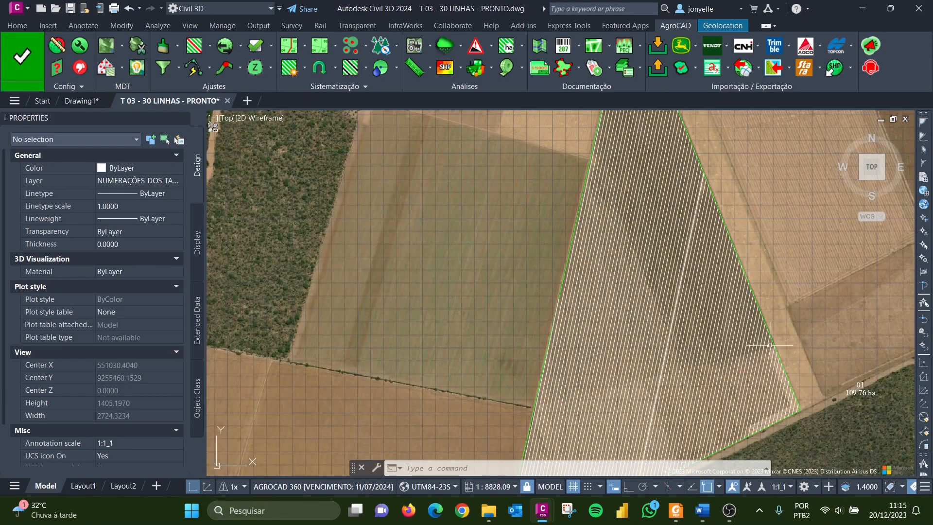
scroll(724, 274, down, 3)
scroll(724, 275, up, 3)
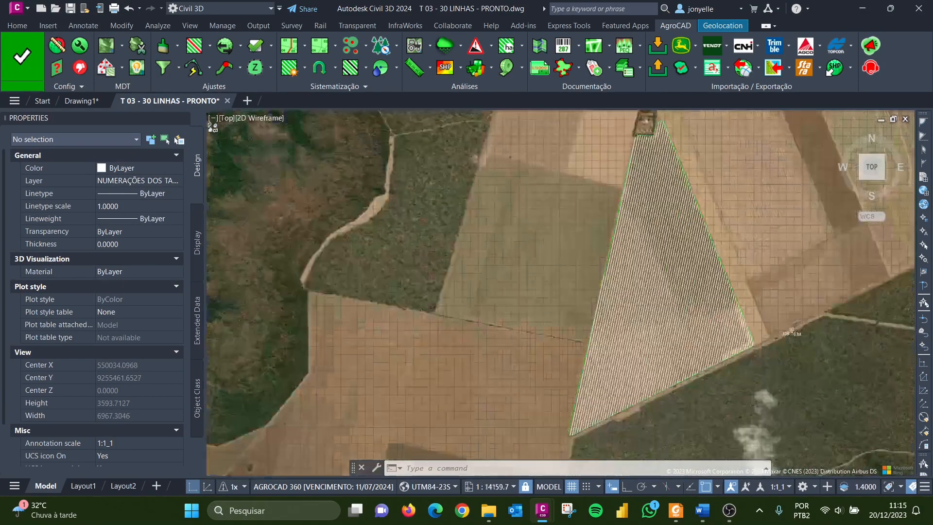
scroll(523, 203, up, 5)
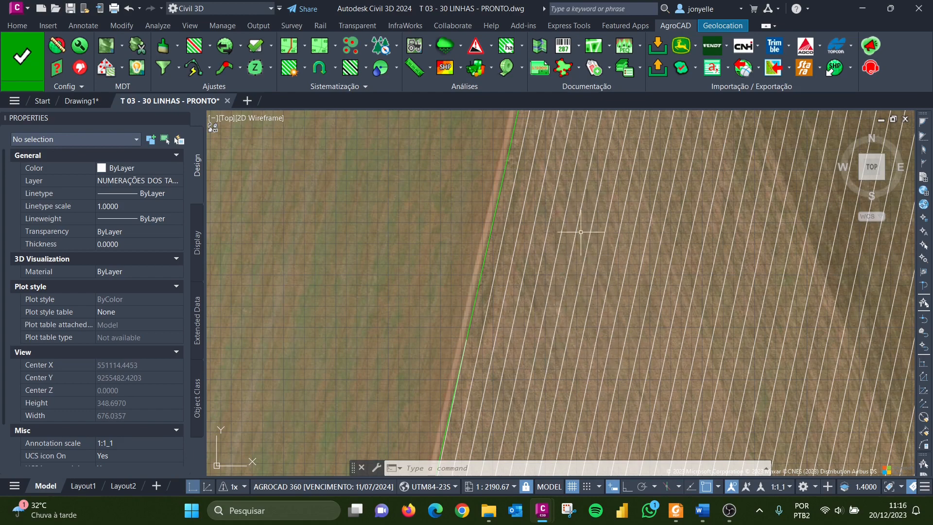
scroll(558, 282, down, 10)
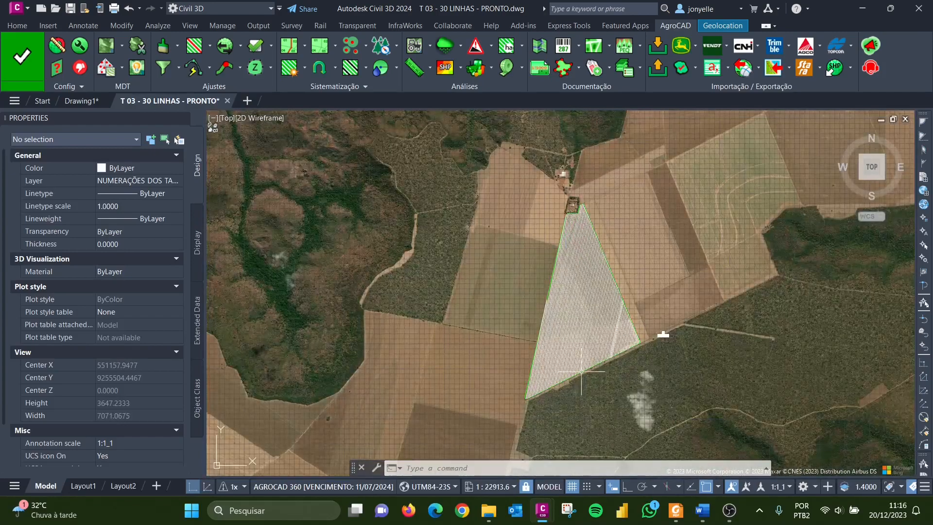
scroll(540, 387, up, 8)
scroll(485, 400, down, 3)
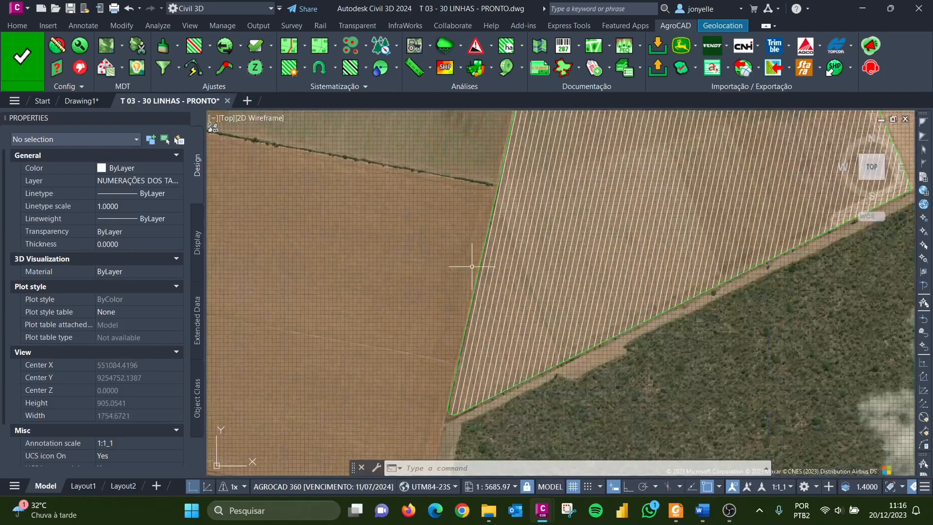
scroll(637, 326, down, 2)
scroll(627, 333, down, 3)
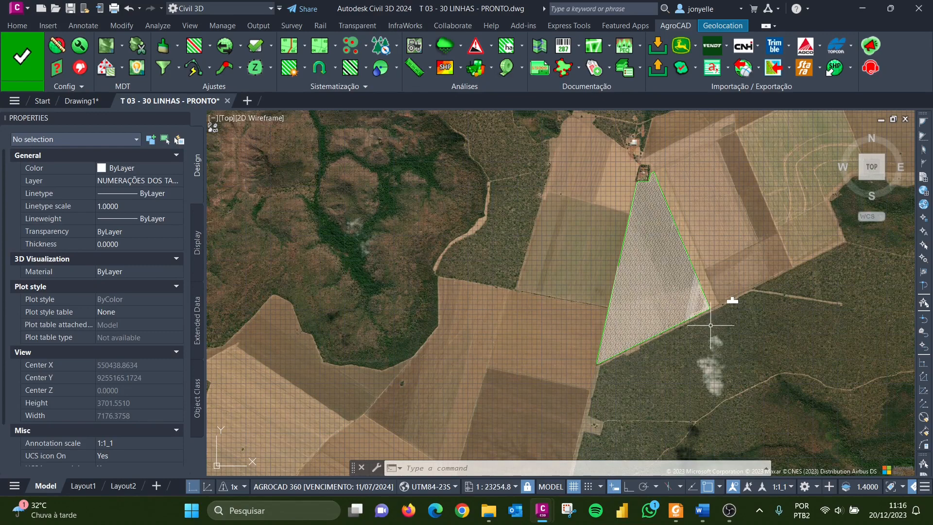
scroll(667, 305, up, 6)
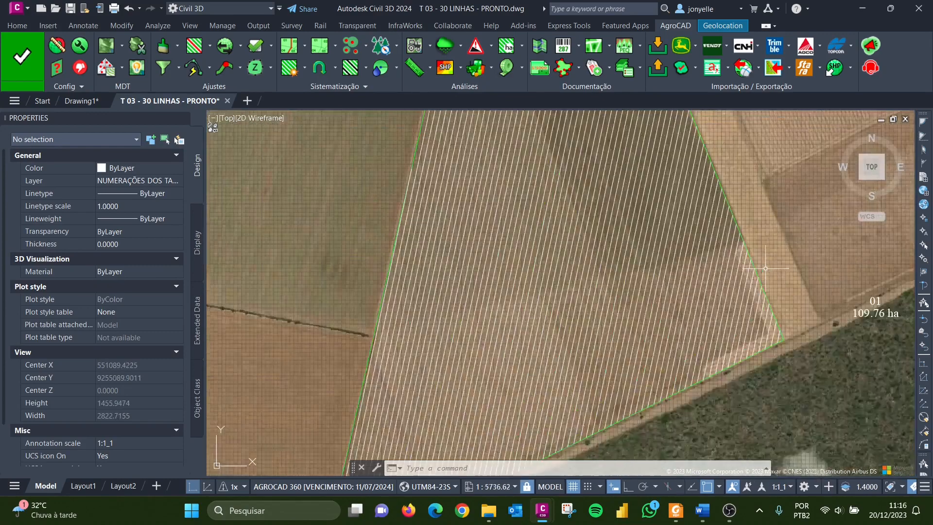
scroll(765, 268, up, 3)
scroll(807, 309, down, 3)
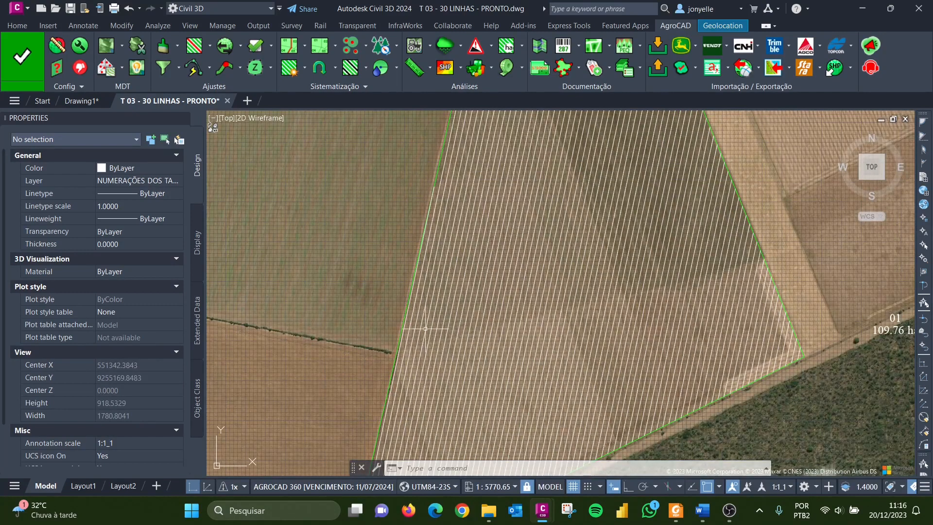
Highlight the outermost planting line along the western boundary, inspect where its upper end meets the boundary, and clear the selection
scroll(401, 316, up, 4)
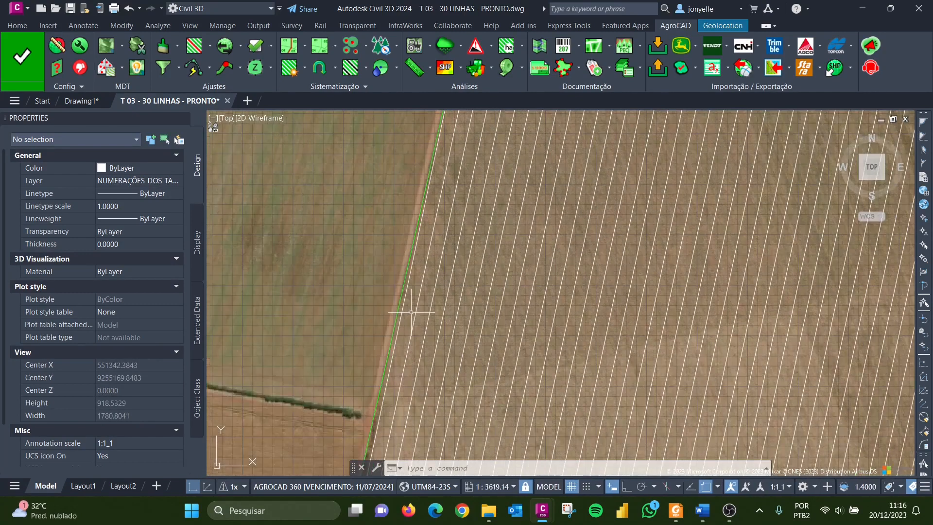
click(410, 268)
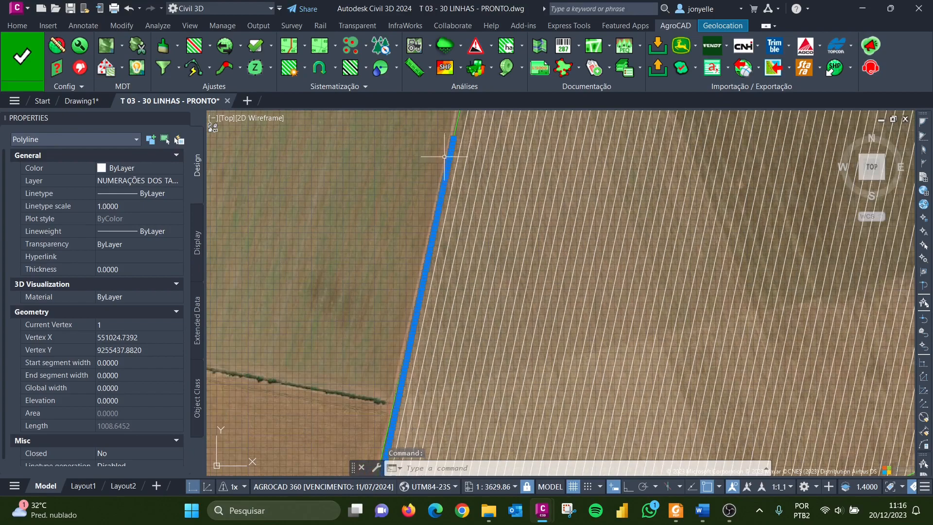
scroll(452, 131, up, 2)
scroll(453, 131, up, 14)
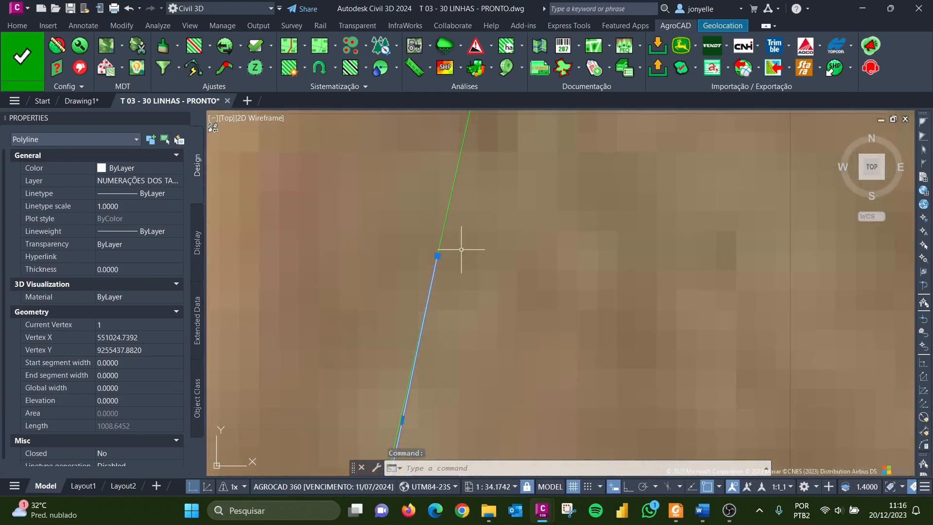
scroll(447, 236, down, 20)
key(Escape)
key(Escape)
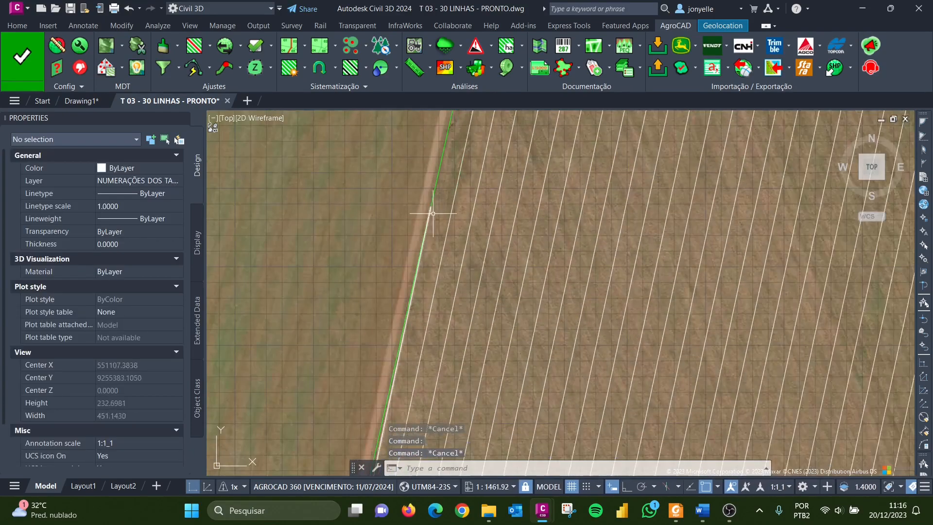
Examine the planting lines along the western boundary from the plot's southern tip up to the farmyard
scroll(442, 213, down, 3)
scroll(427, 270, up, 5)
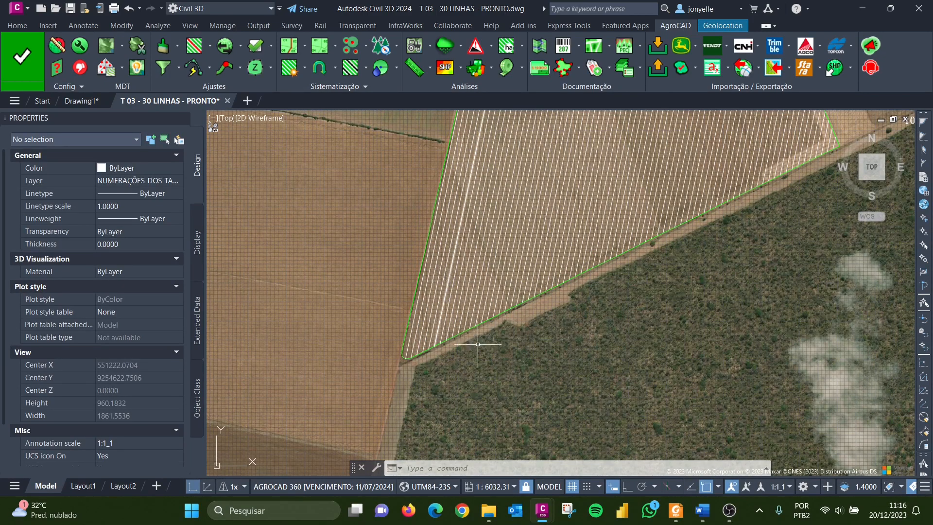
scroll(478, 344, down, 4)
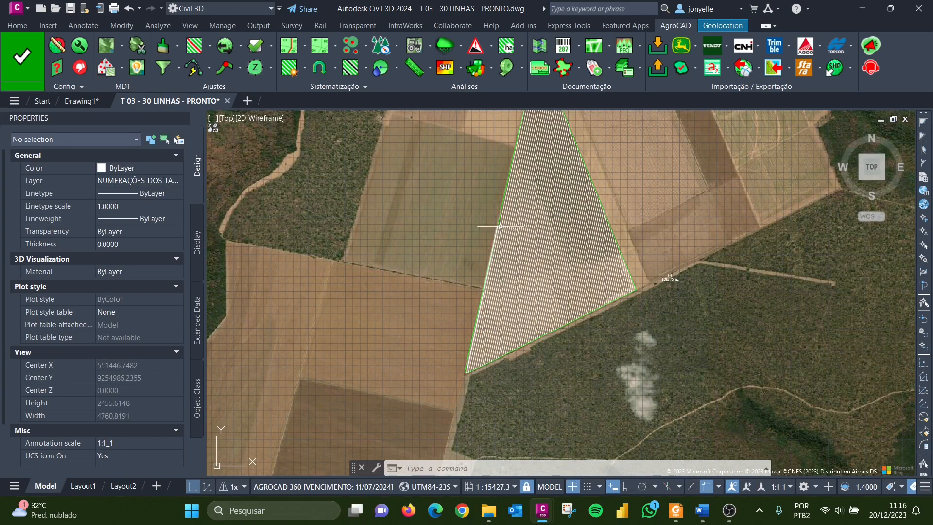
scroll(554, 144, up, 2)
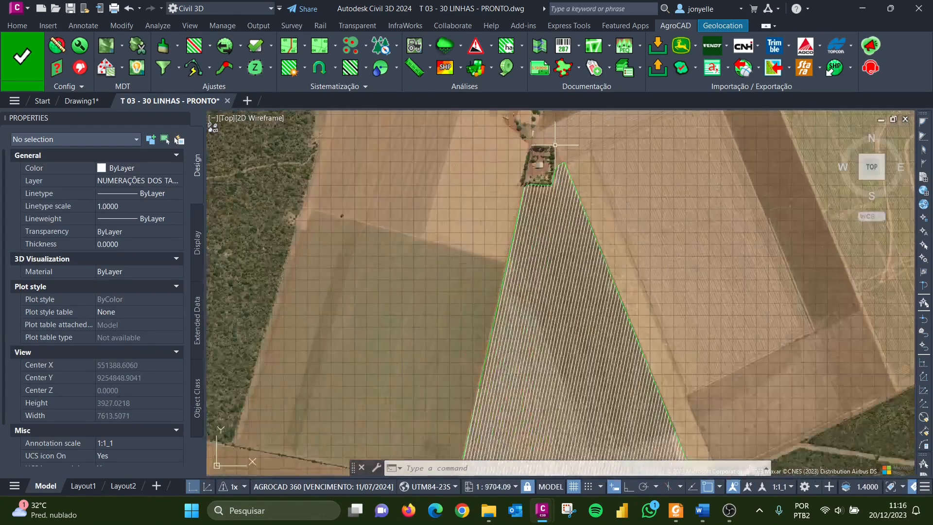
scroll(554, 144, up, 5)
scroll(566, 193, down, 5)
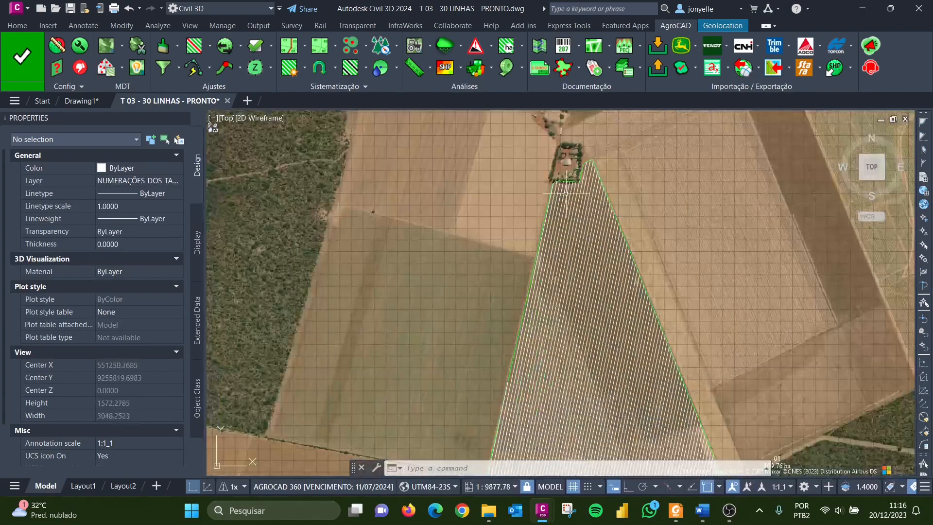
scroll(566, 193, down, 2)
scroll(548, 175, up, 4)
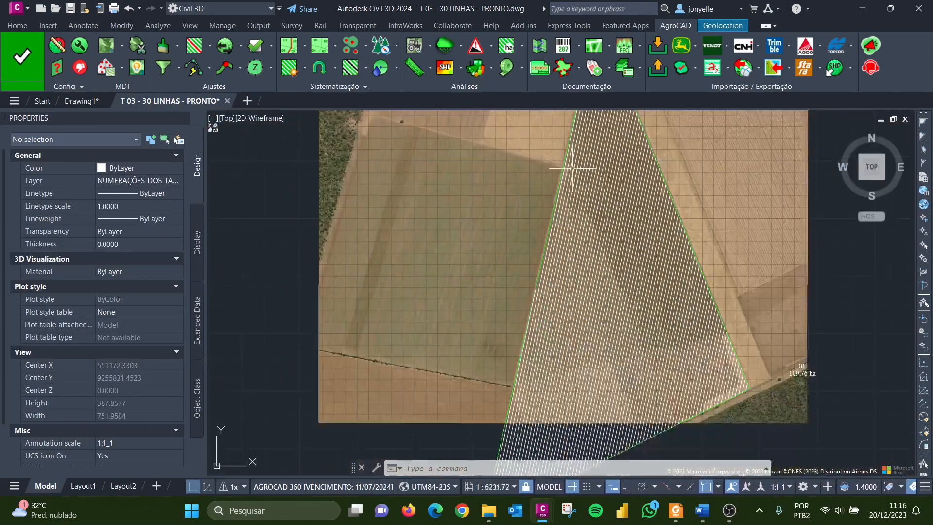
scroll(572, 168, down, 6)
scroll(609, 165, up, 4)
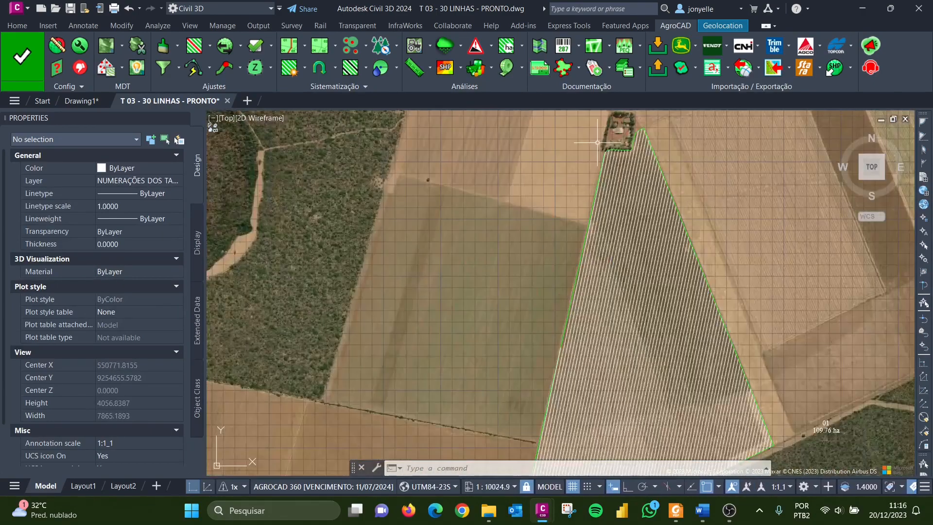
Review the line layout against the surrounding fields and around the farmyard notch at the plot's northern end
scroll(481, 231, down, 4)
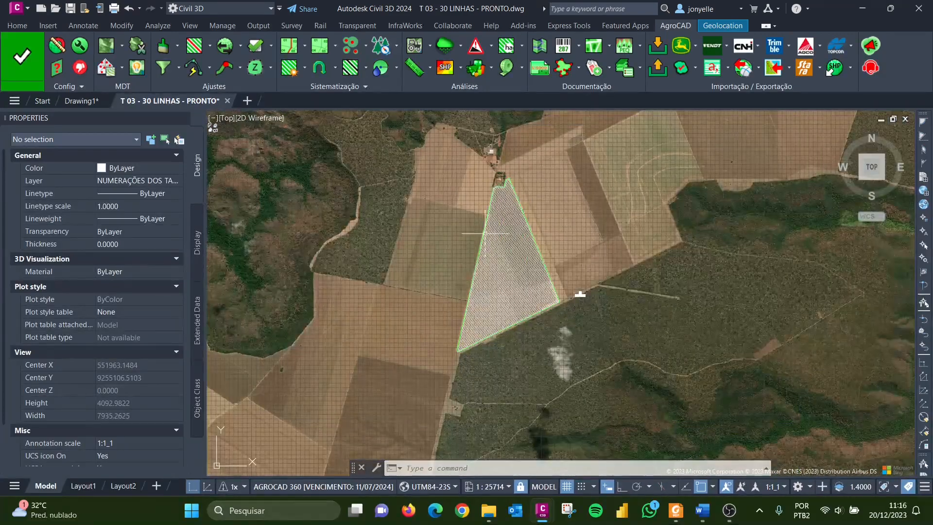
scroll(515, 268, down, 4)
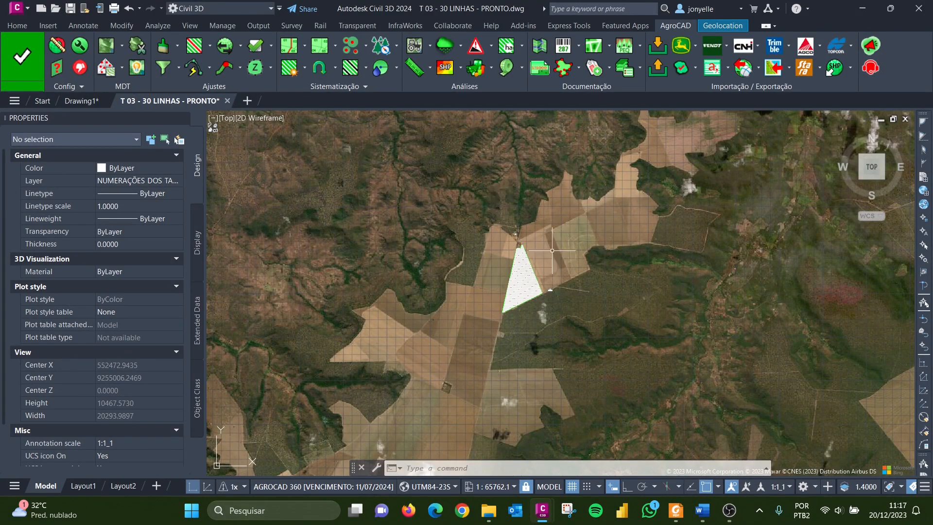
scroll(517, 259, up, 14)
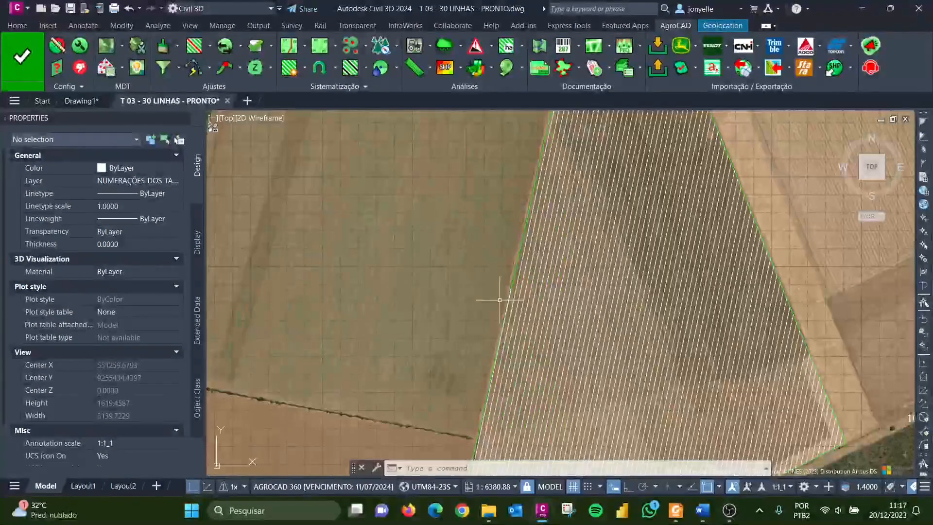
scroll(448, 287, down, 10)
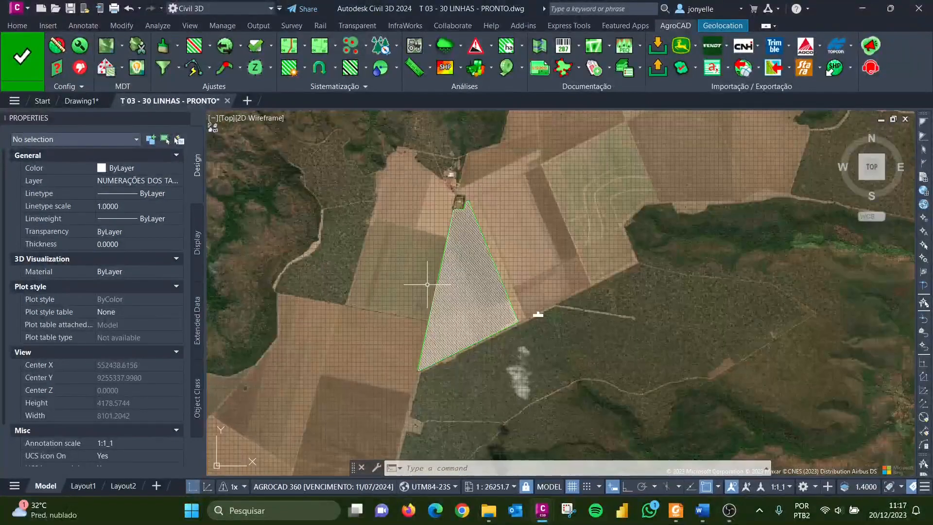
scroll(475, 177, up, 8)
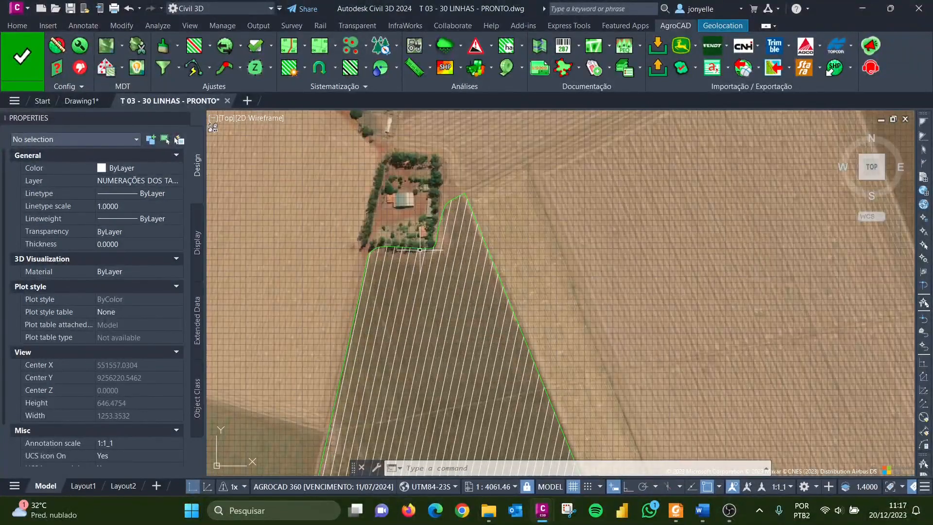
scroll(443, 167, down, 8)
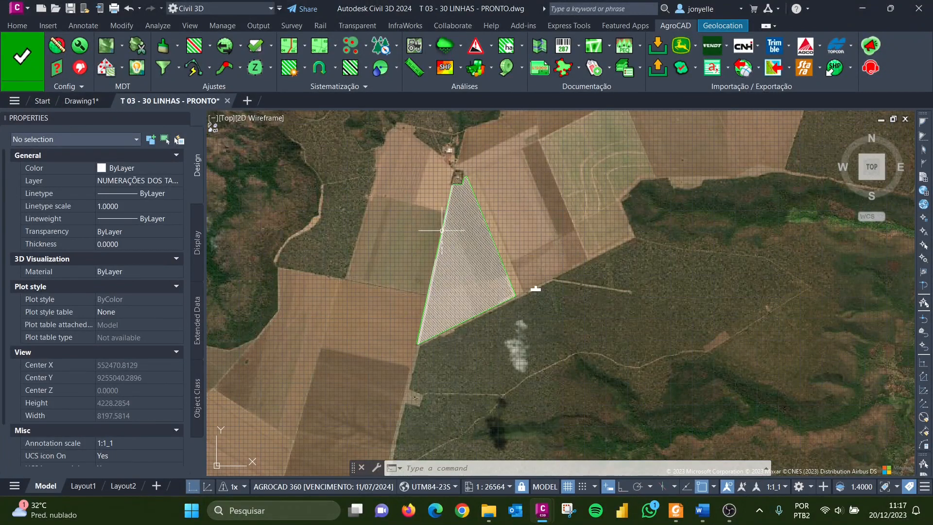
scroll(438, 238, up, 4)
scroll(445, 272, up, 2)
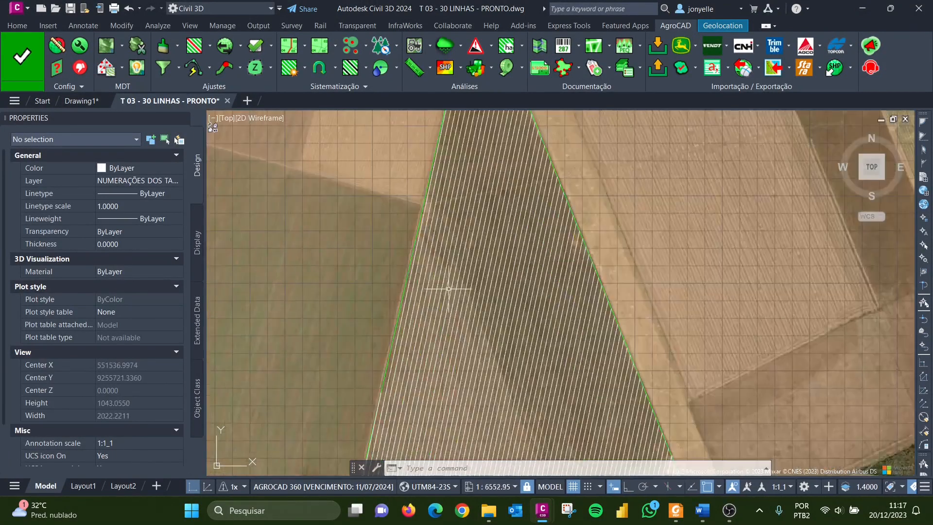
scroll(491, 233, down, 2)
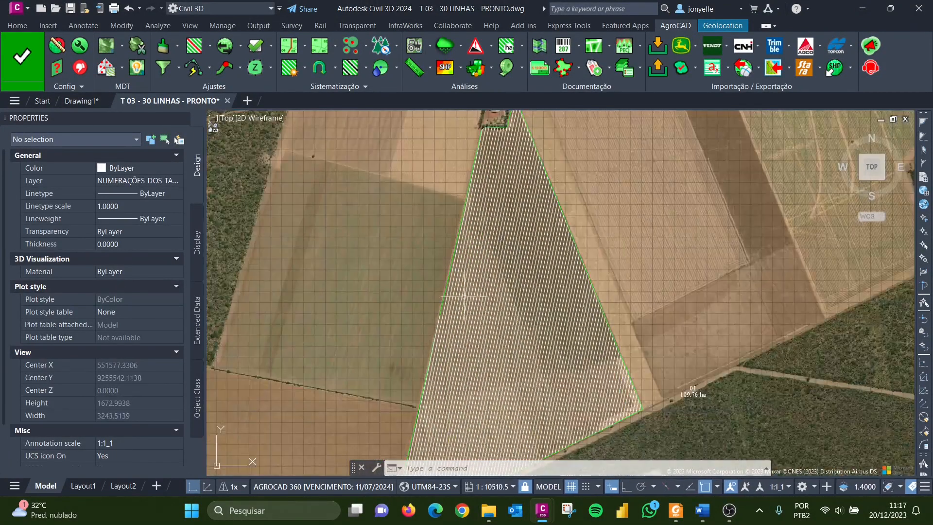
Select all planting lines in the plot with Select Similar, starting from one line near the eastern boundary
click(588, 358)
scroll(588, 358, up, 4)
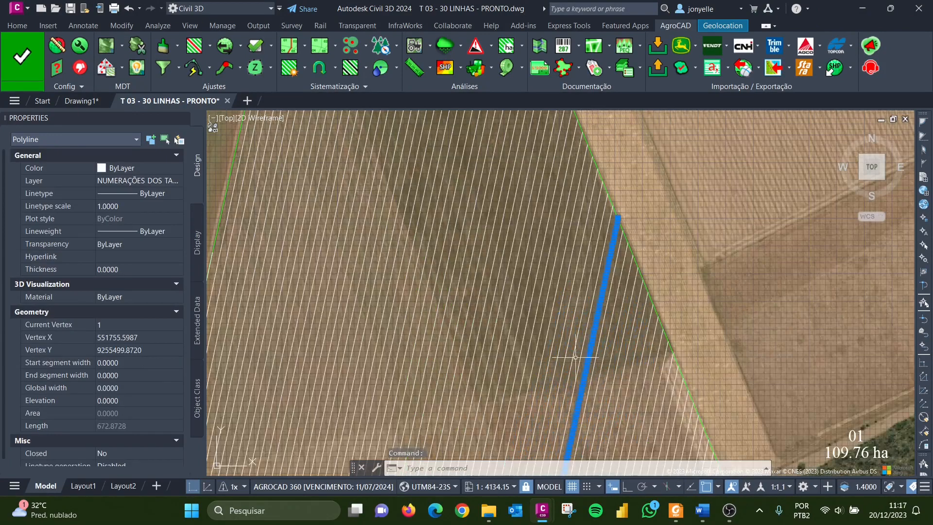
scroll(529, 311, down, 2)
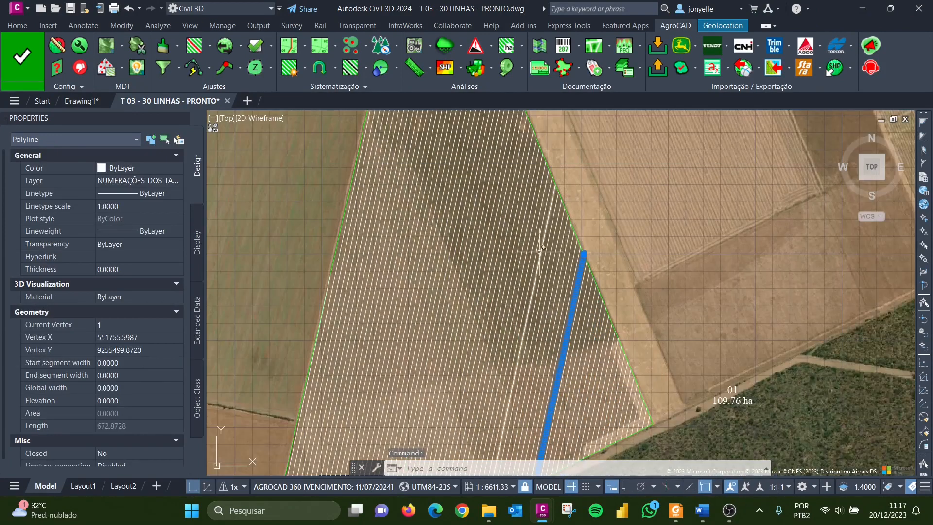
right_click(598, 189)
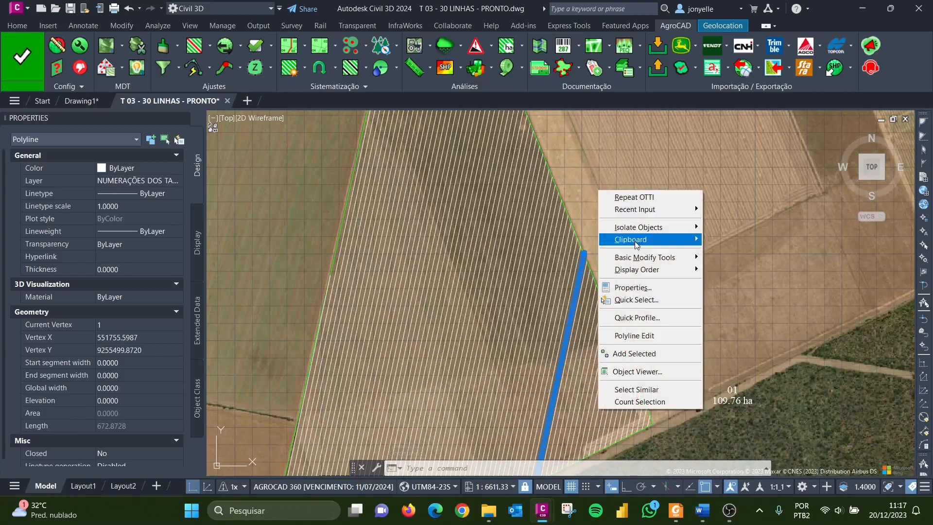
click(660, 388)
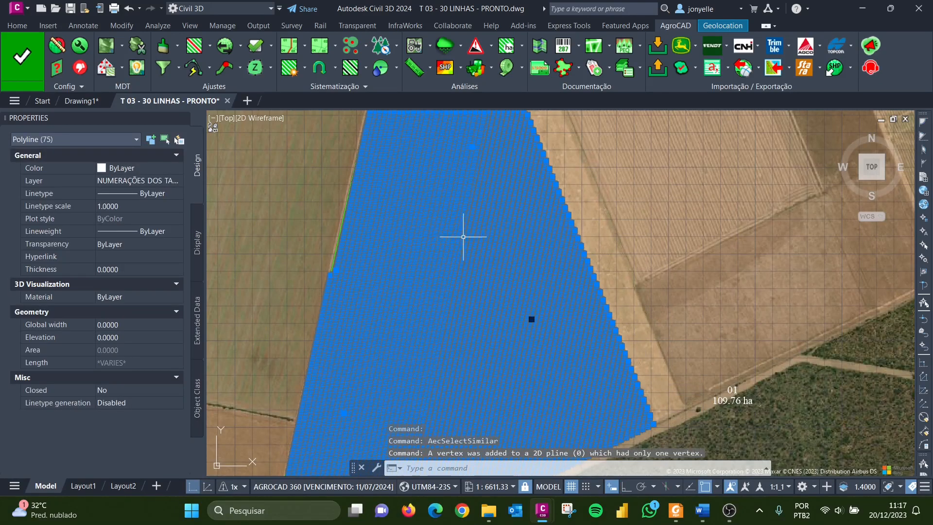
scroll(324, 218, up, 4)
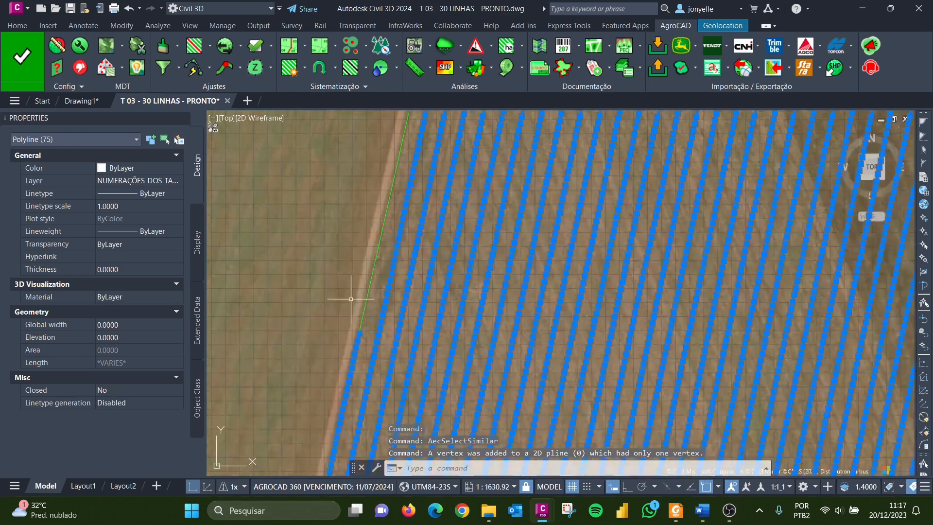
scroll(362, 291, down, 4)
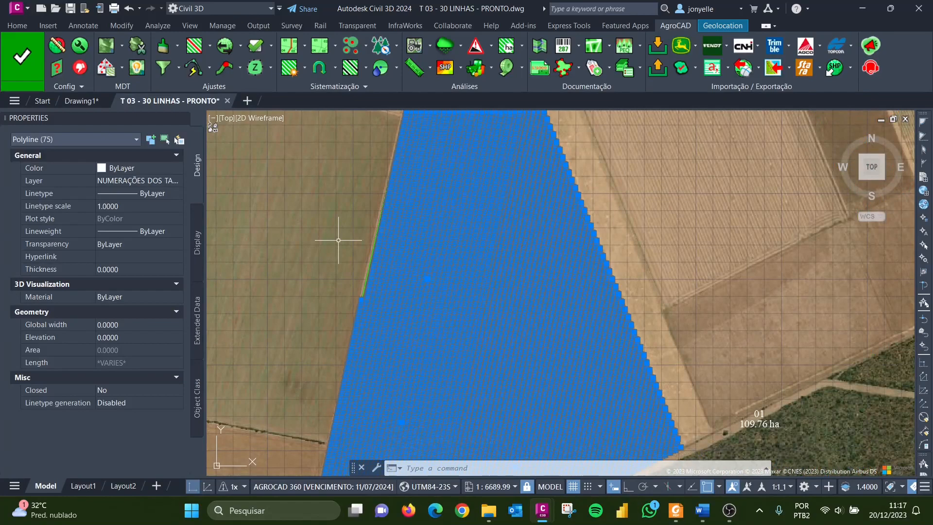
Erase the selected planting lines from the plot and look over the cleared area within its boundary
key(Delete)
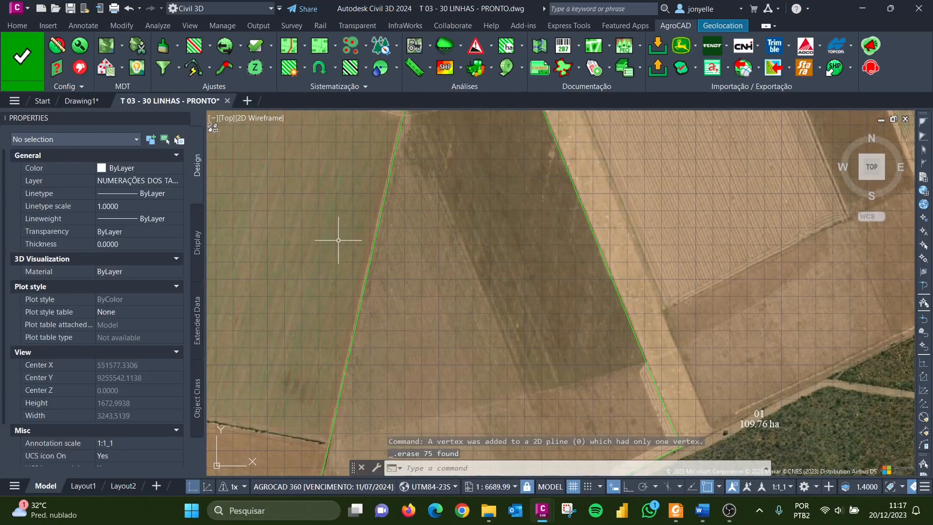
scroll(339, 240, down, 3)
scroll(397, 176, up, 4)
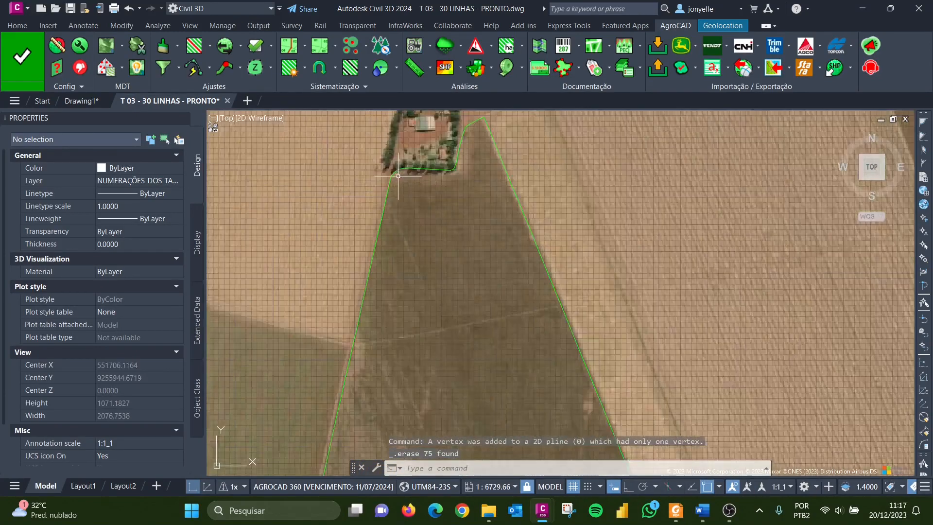
scroll(398, 176, up, 4)
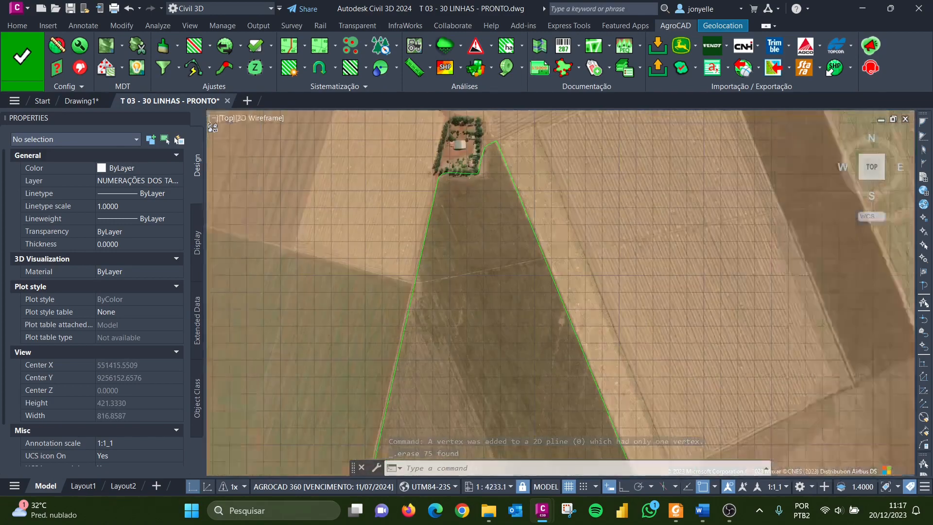
scroll(454, 176, down, 6)
scroll(452, 204, down, 2)
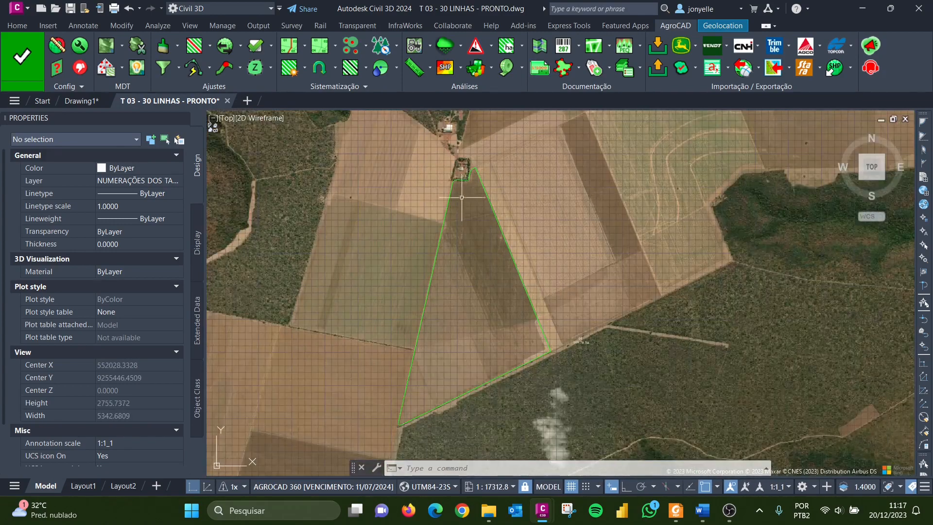
scroll(433, 243, up, 2)
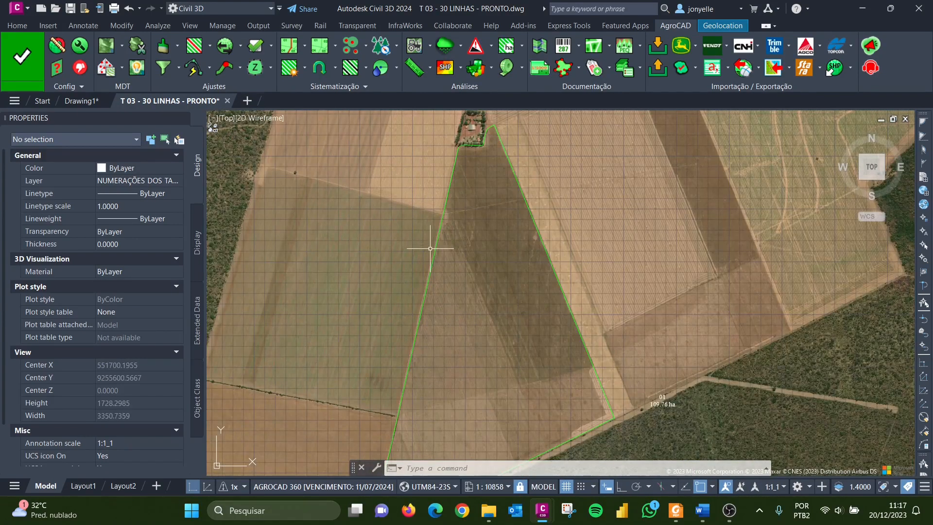
scroll(433, 243, up, 2)
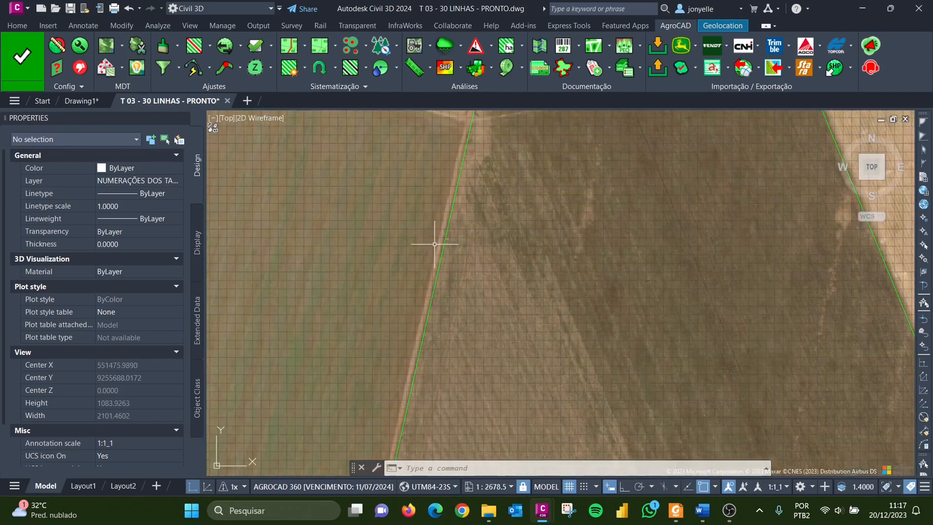
scroll(395, 241, down, 2)
scroll(489, 142, down, 2)
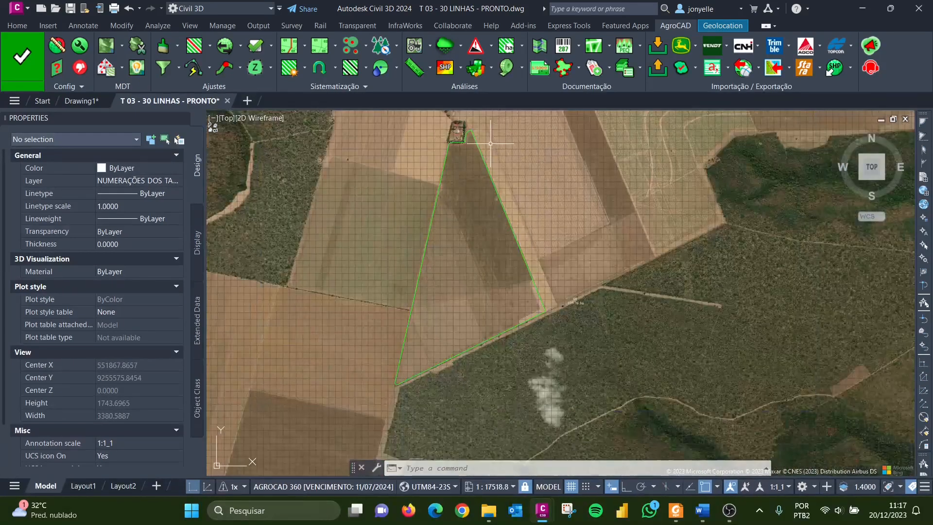
Switch to the Word document DADOS DO EQUIPAMENTO, review the planter specifications, and return to the Civil 3D drawing
mouse_move(703, 511)
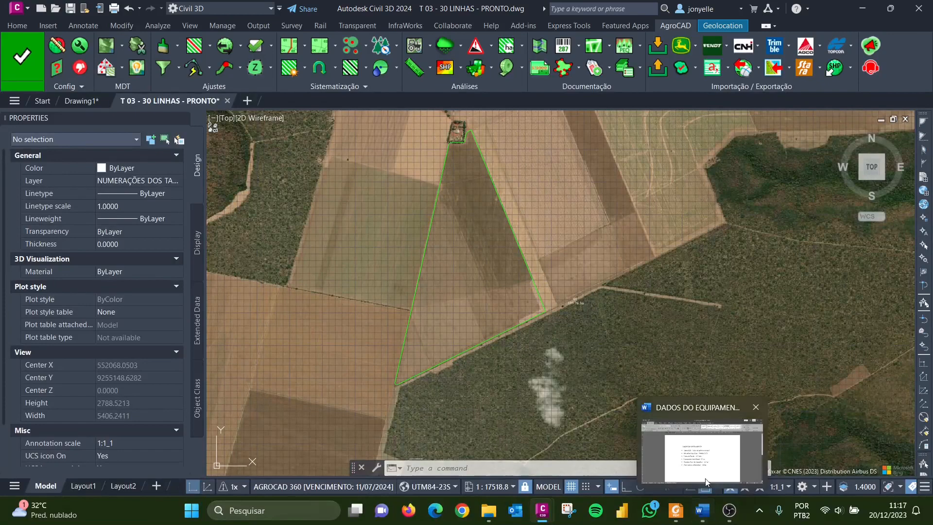
click(699, 456)
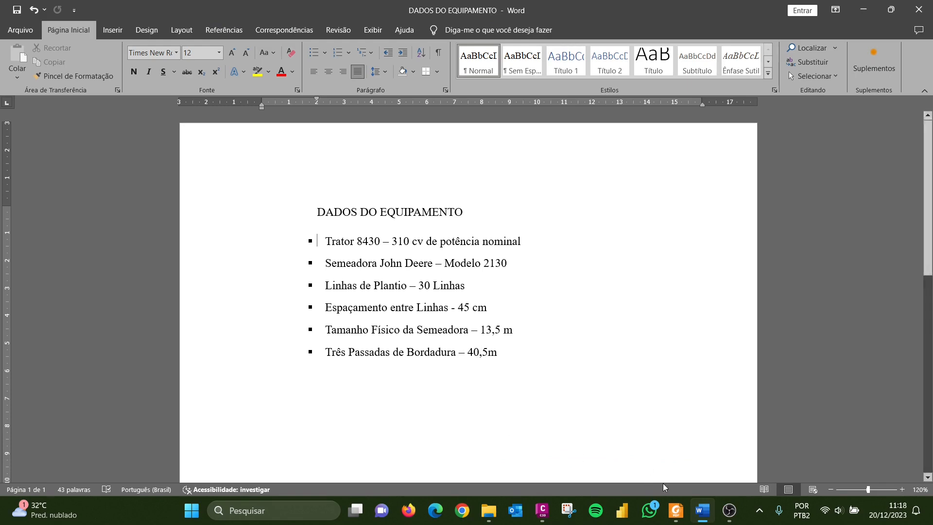
mouse_move(545, 513)
click(573, 447)
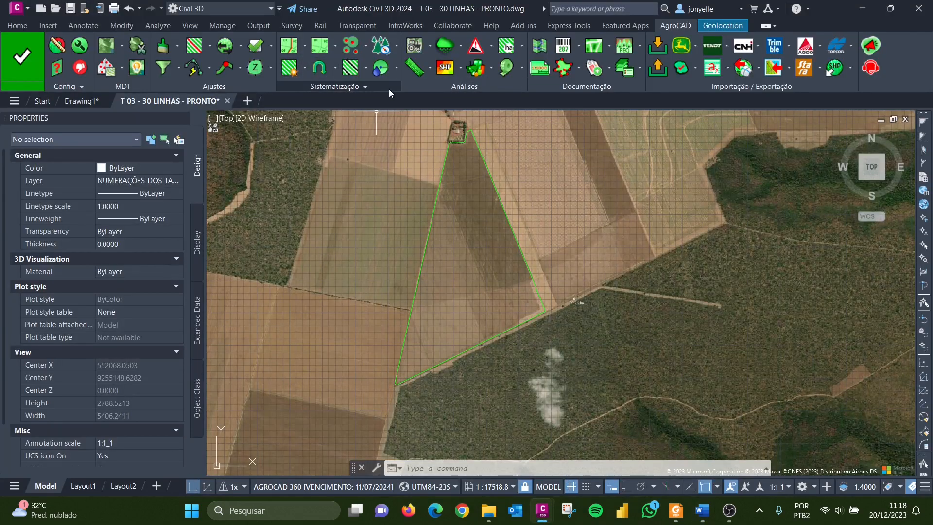
Create headland finishing lines (acabamento de cabeceira) inside the plot boundary with 3 passes spaced 13.5 m apart
click(305, 67)
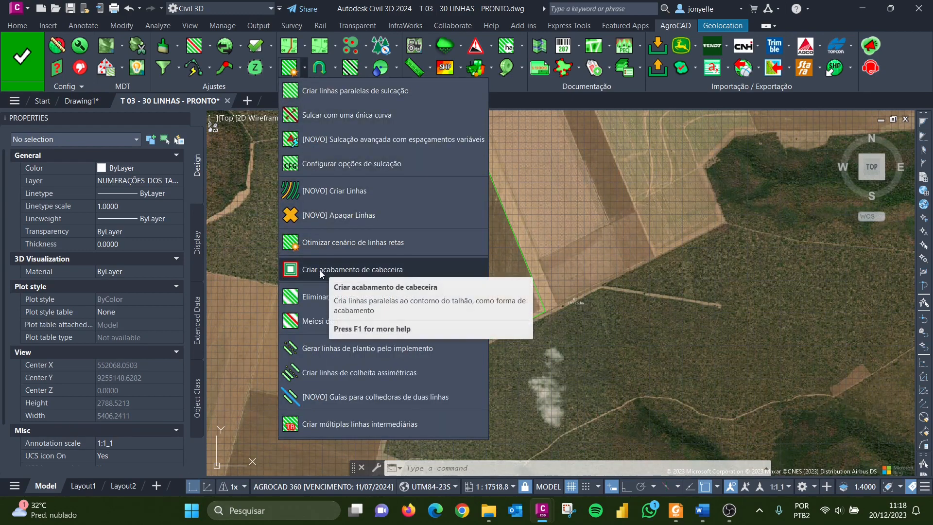
click(406, 269)
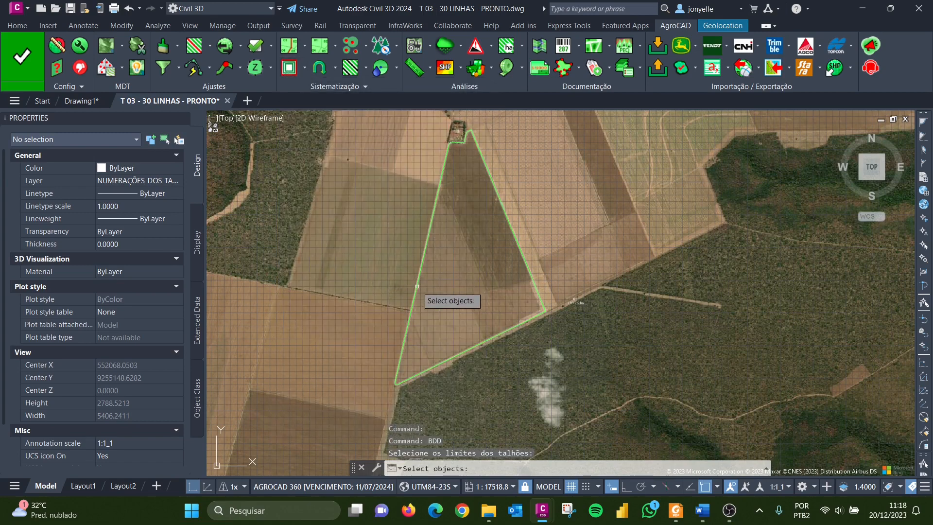
click(433, 291)
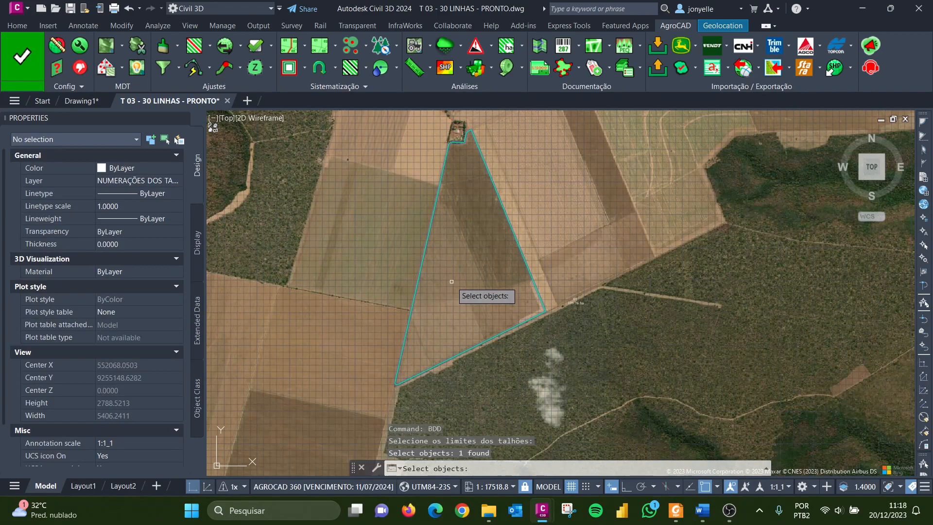
key(Return)
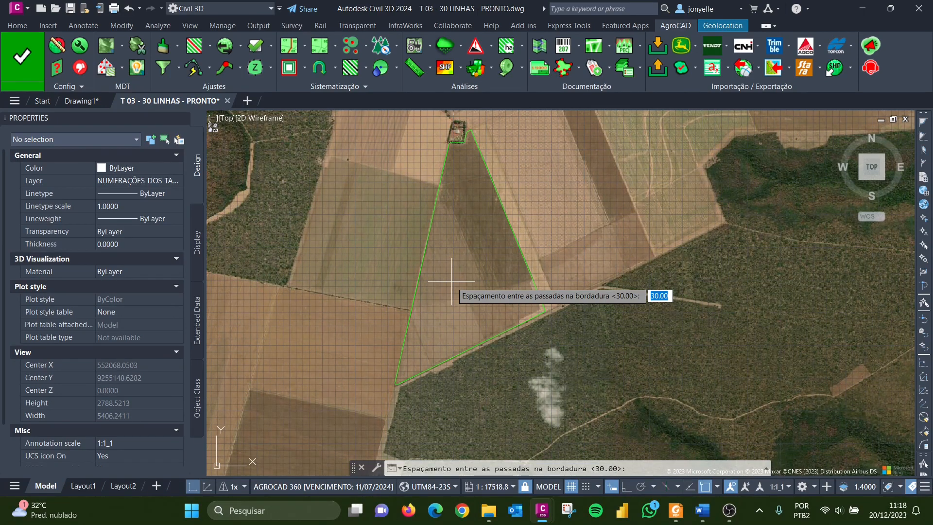
mouse_move(702, 511)
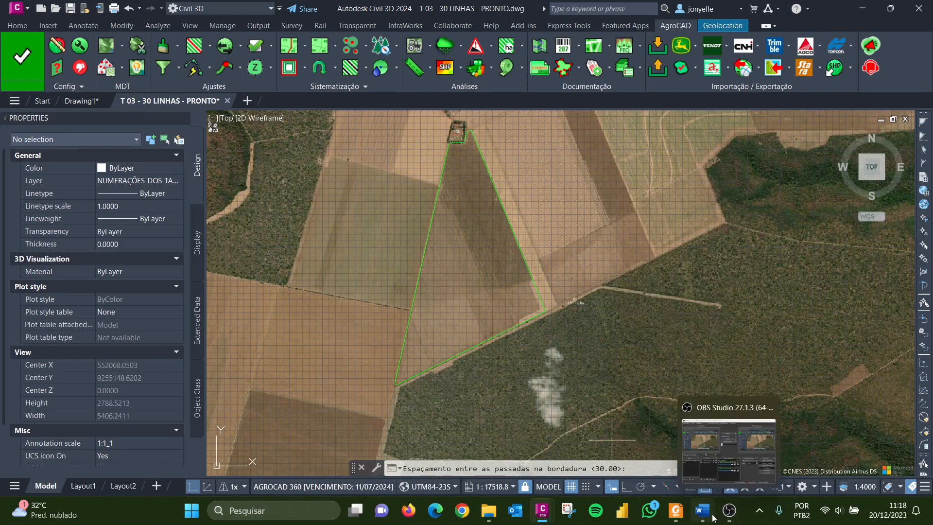
mouse_move(711, 446)
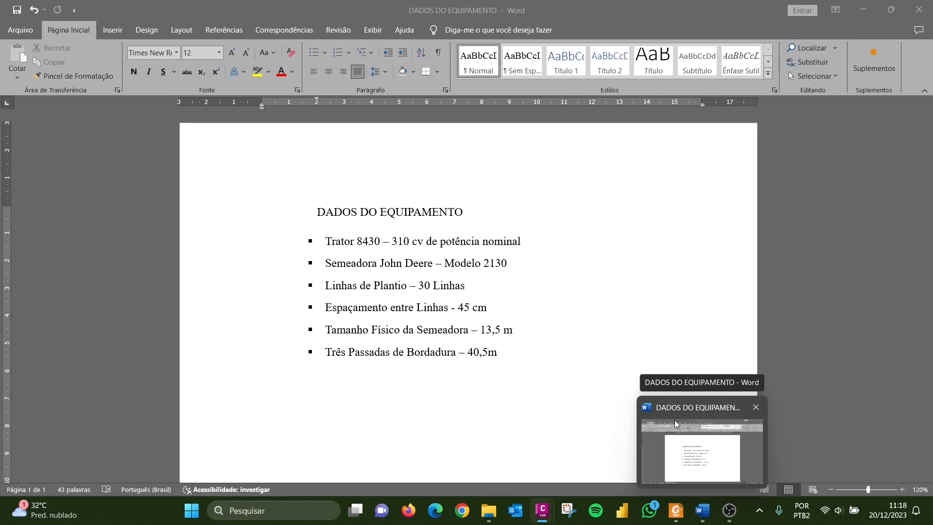
text(13.5)
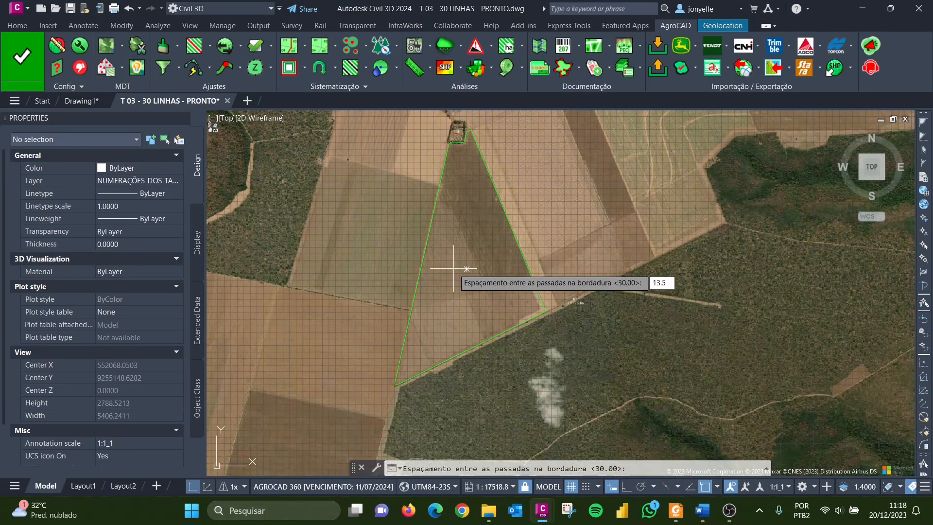
key(Return)
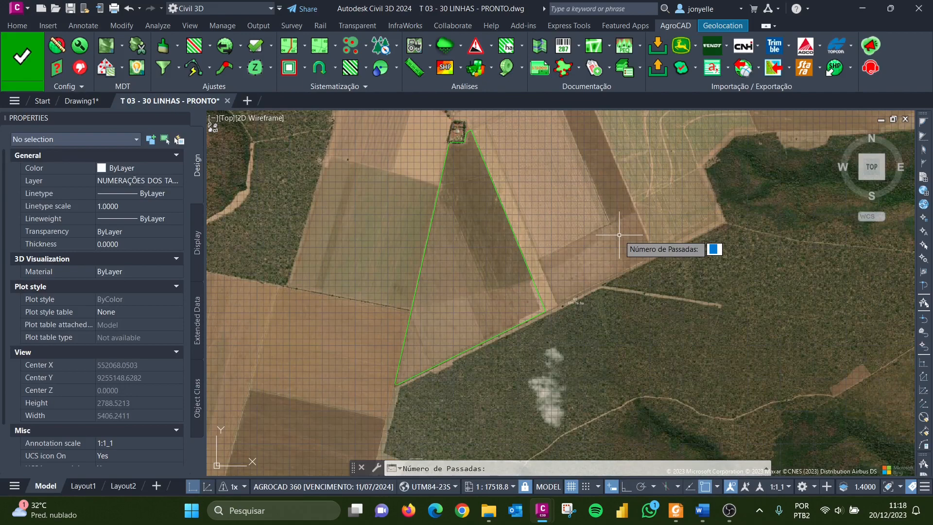
text(3)
key(Return)
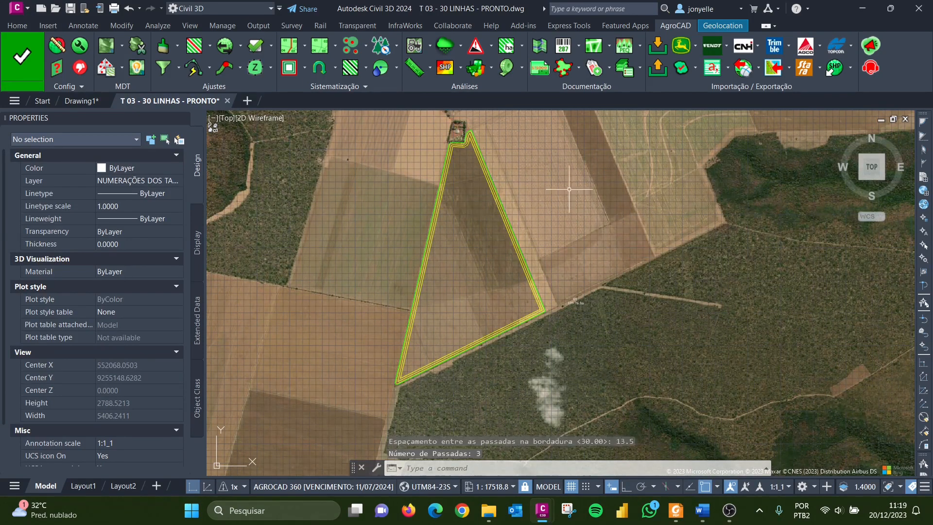
Measure the perpendicular spacing between the middle and innermost headland passes along the western boundary
scroll(449, 160, up, 8)
scroll(407, 270, up, 8)
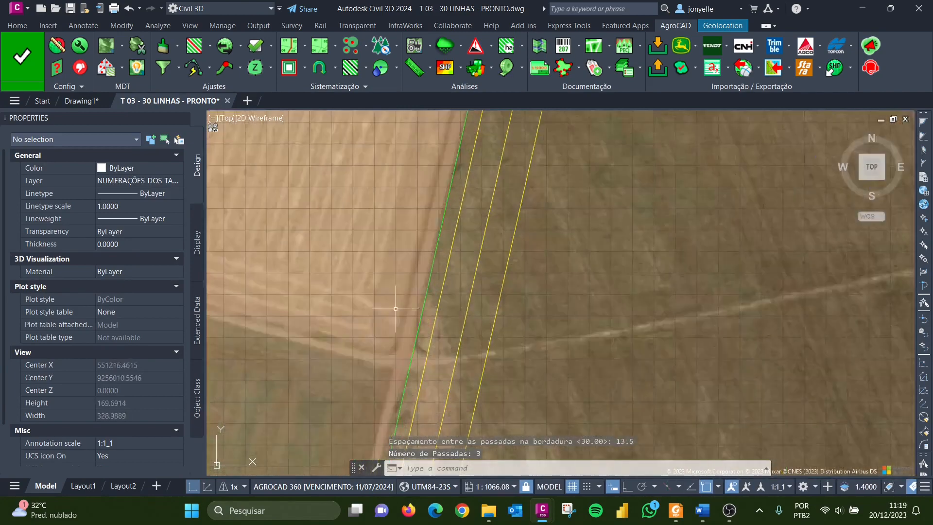
text(D)
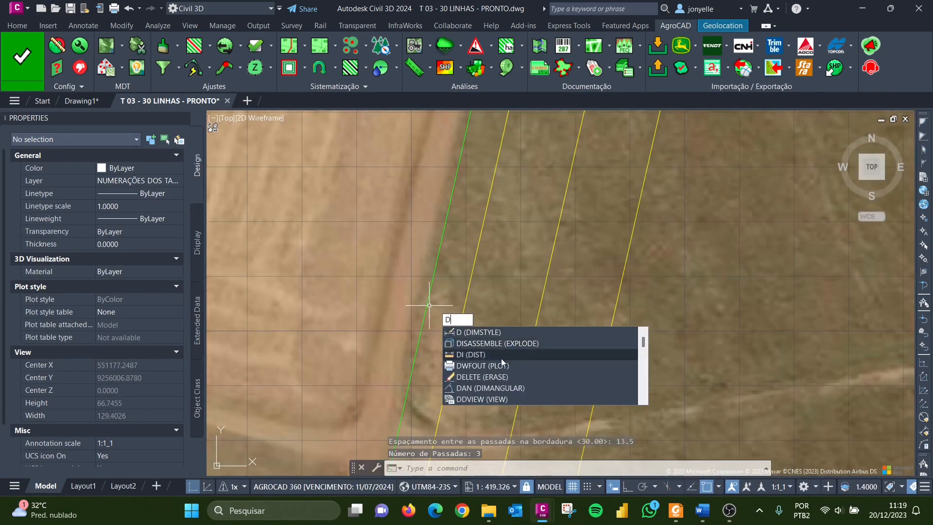
text(I)
key(Return)
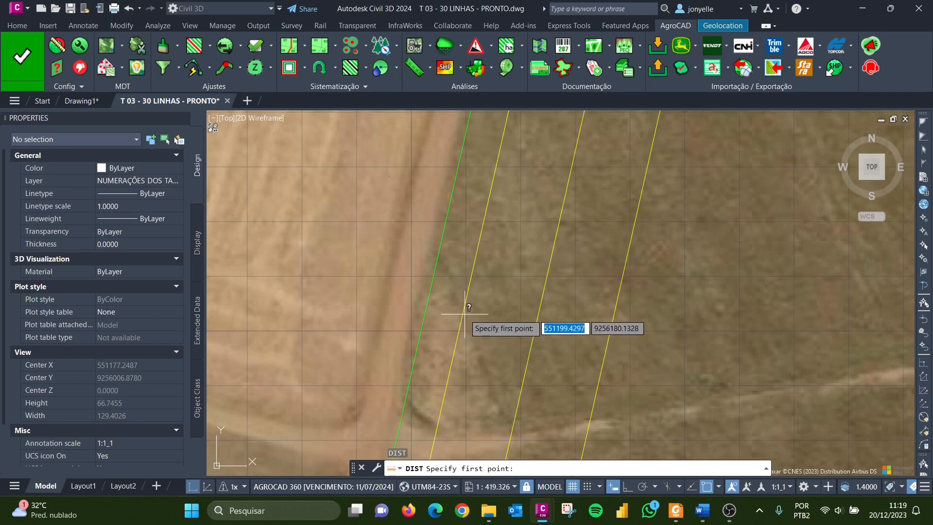
scroll(509, 334, down, 14)
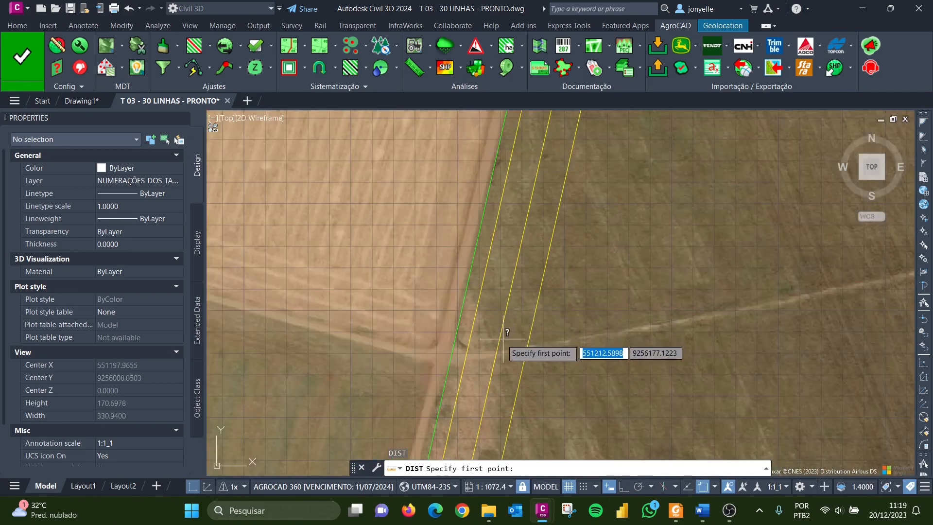
scroll(516, 347, up, 6)
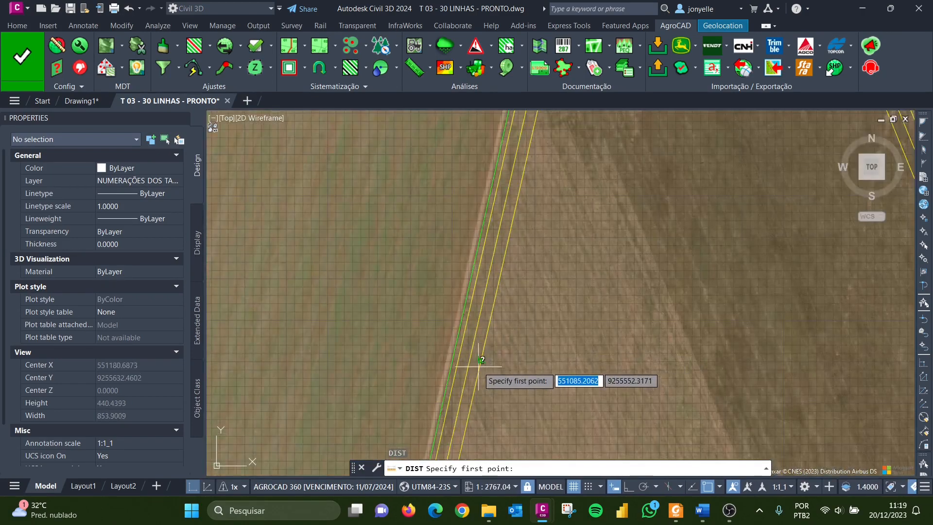
click(474, 362)
scroll(484, 363, up, 7)
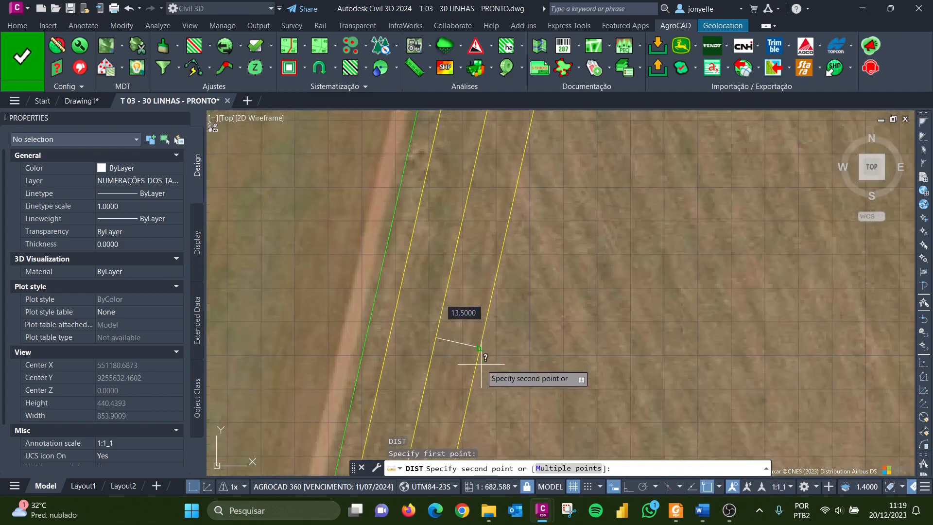
scroll(505, 362, up, 5)
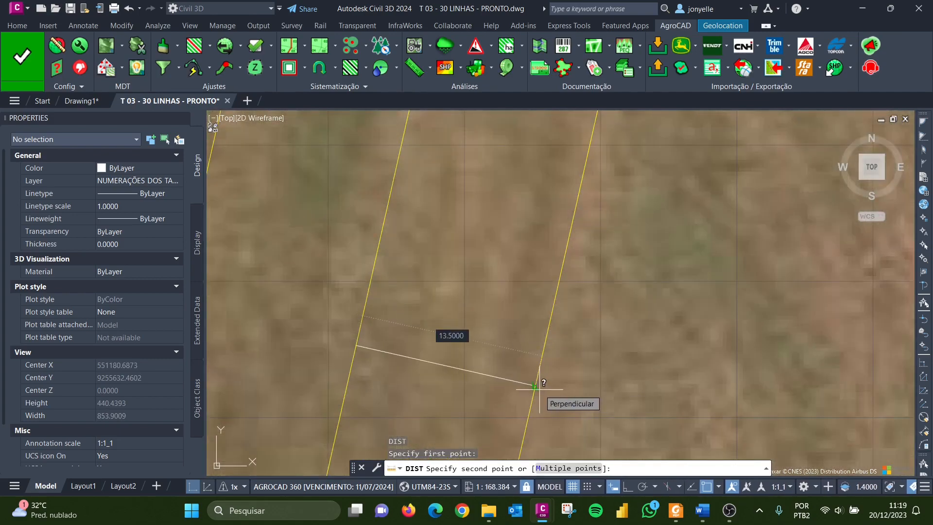
scroll(541, 387, down, 4)
key(Escape)
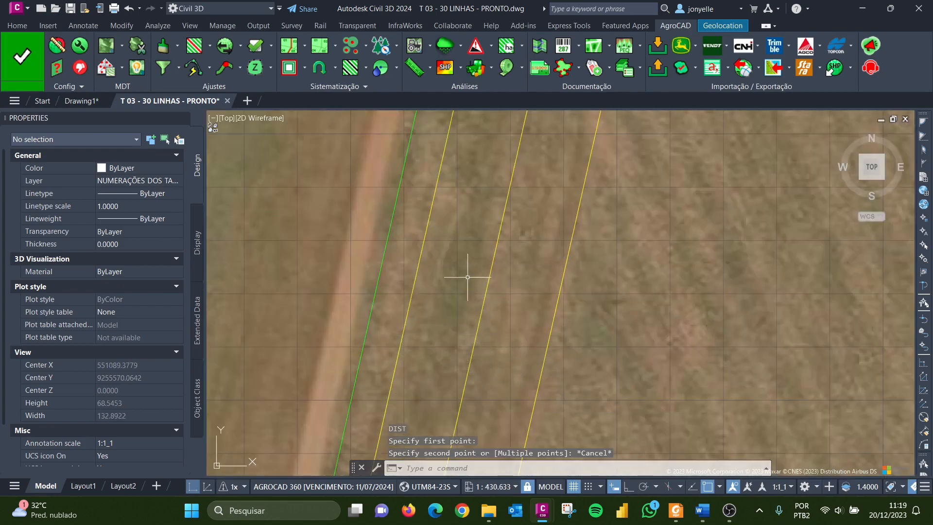
Measure the perpendicular distance from the outermost headland pass to the plot's western boundary
scroll(384, 305, up, 2)
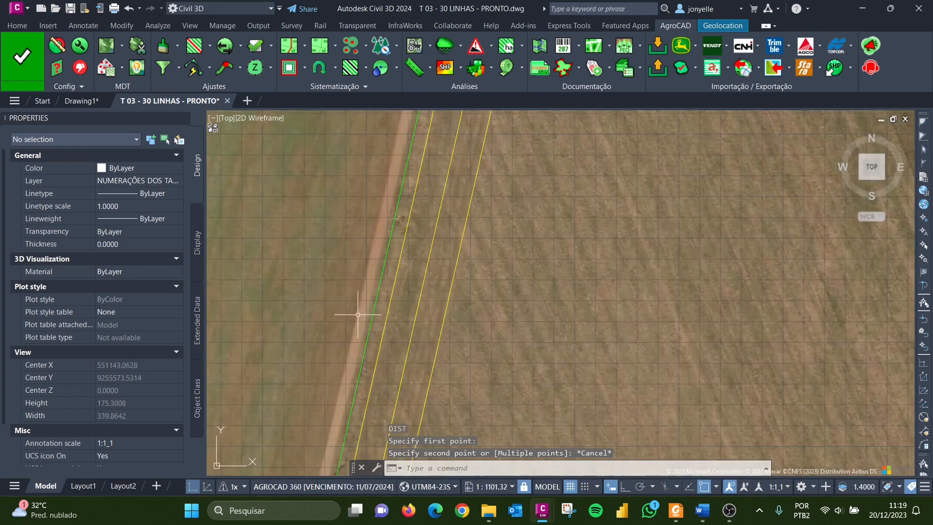
scroll(384, 306, down, 4)
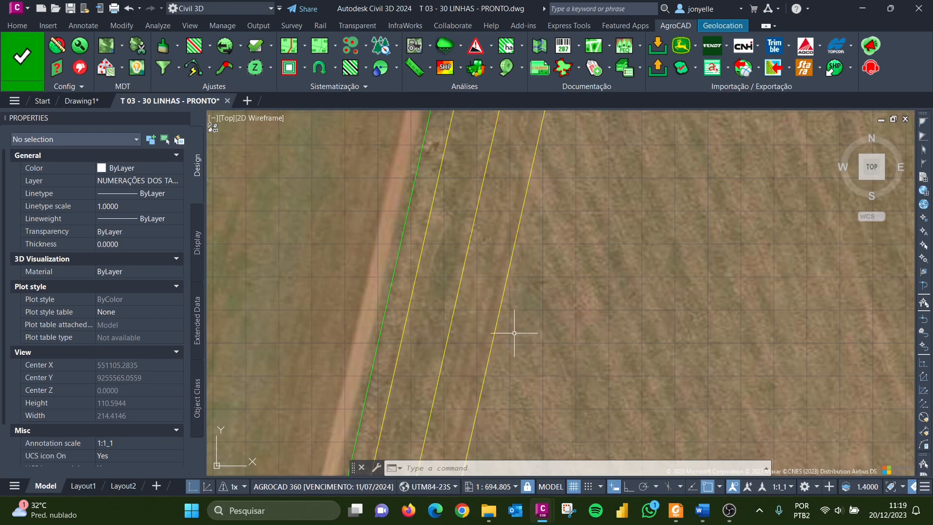
scroll(491, 347, up, 2)
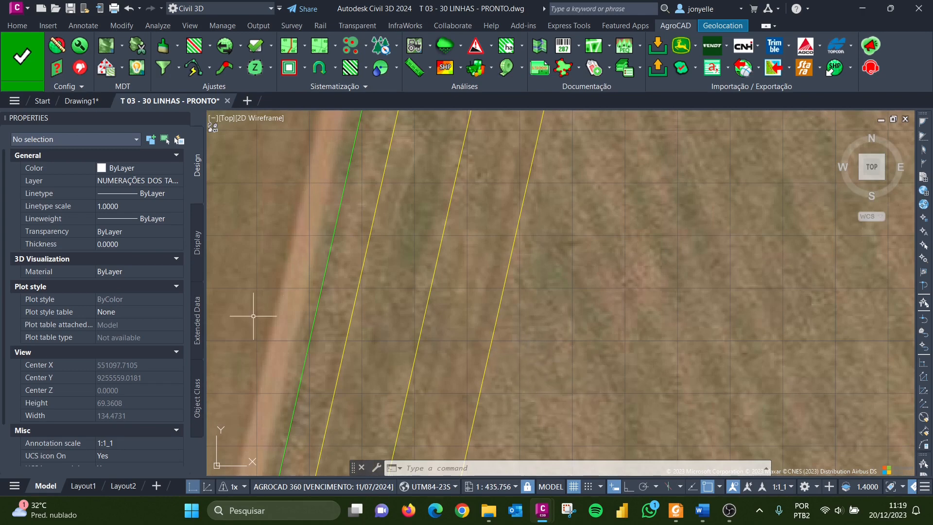
click(341, 324)
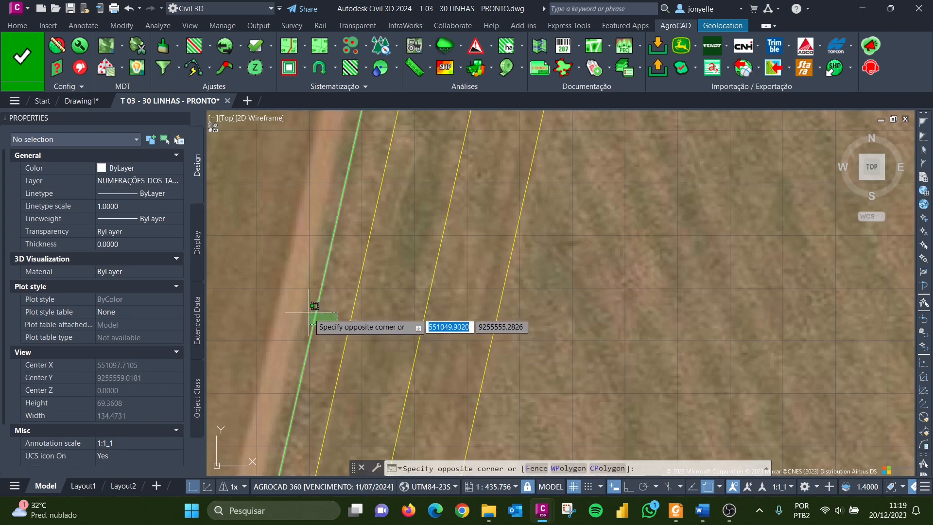
click(323, 316)
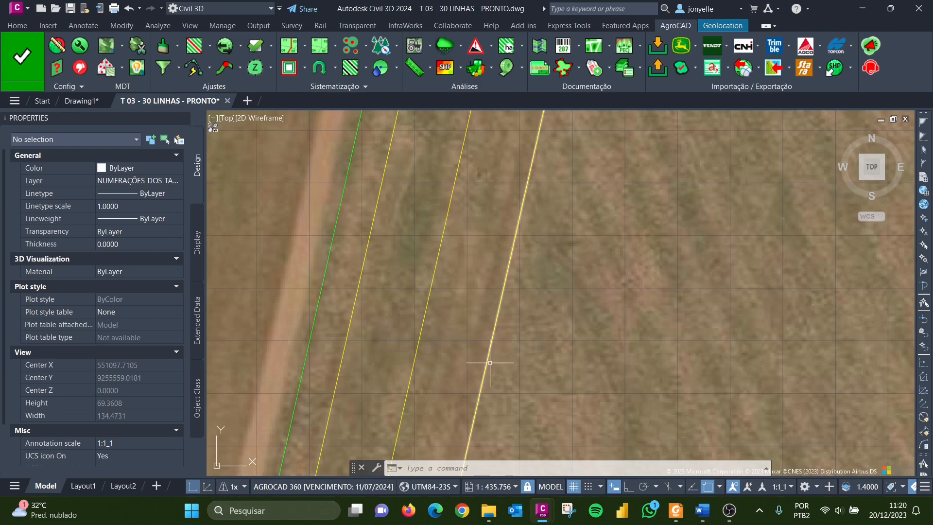
scroll(311, 319, up, 4)
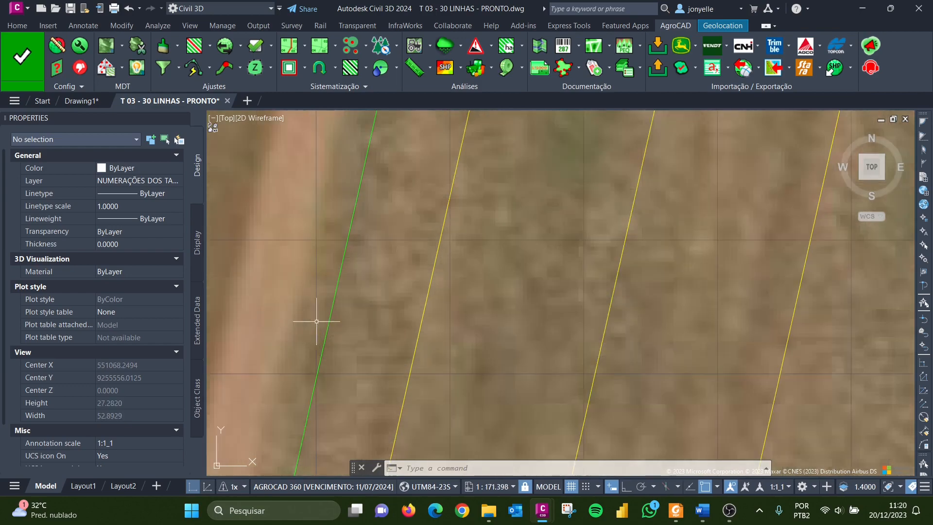
text(di)
key(Return)
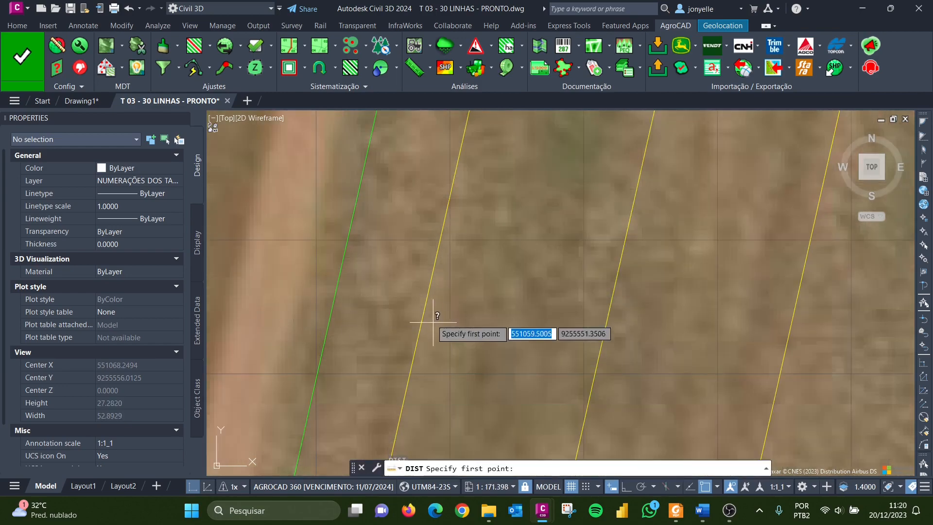
click(417, 339)
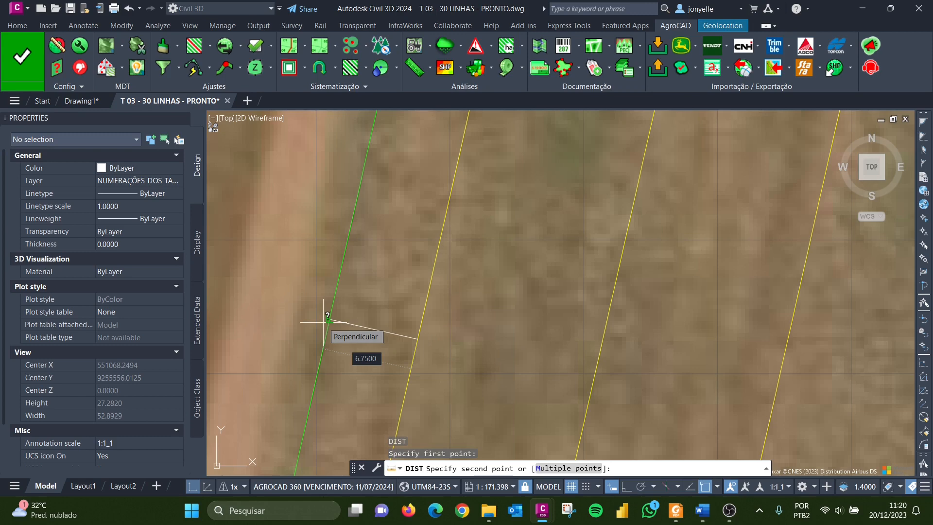
key(Escape)
Offset the innermost headland pass 6.75 m toward the inside of the plot
scroll(364, 250, down, 3)
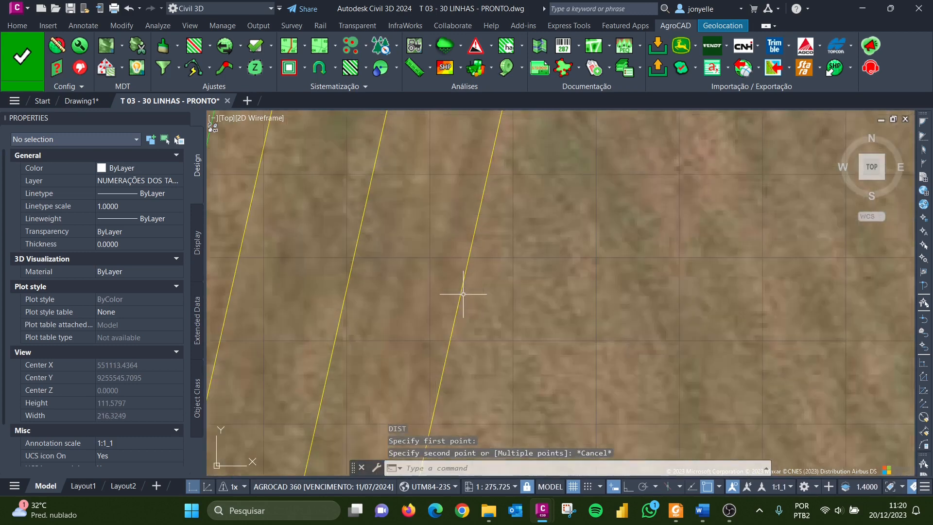
text(OFFSET)
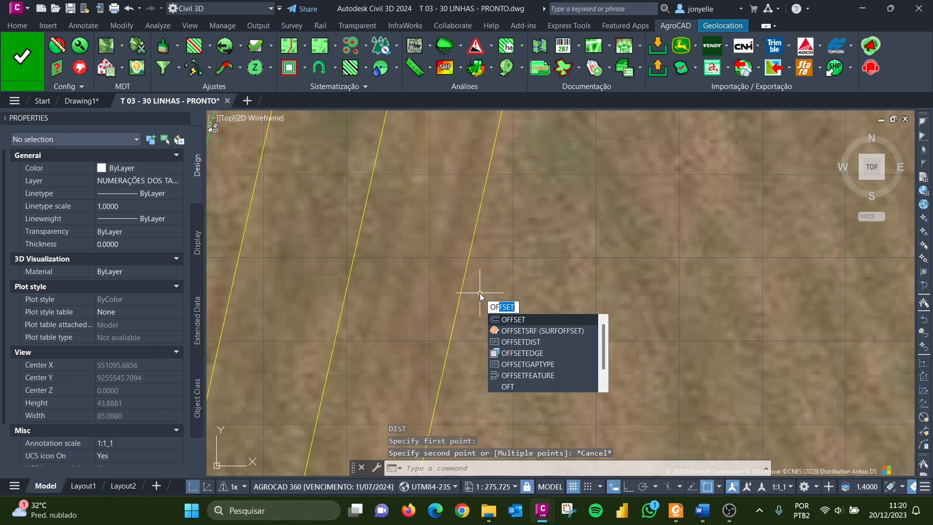
key(Return)
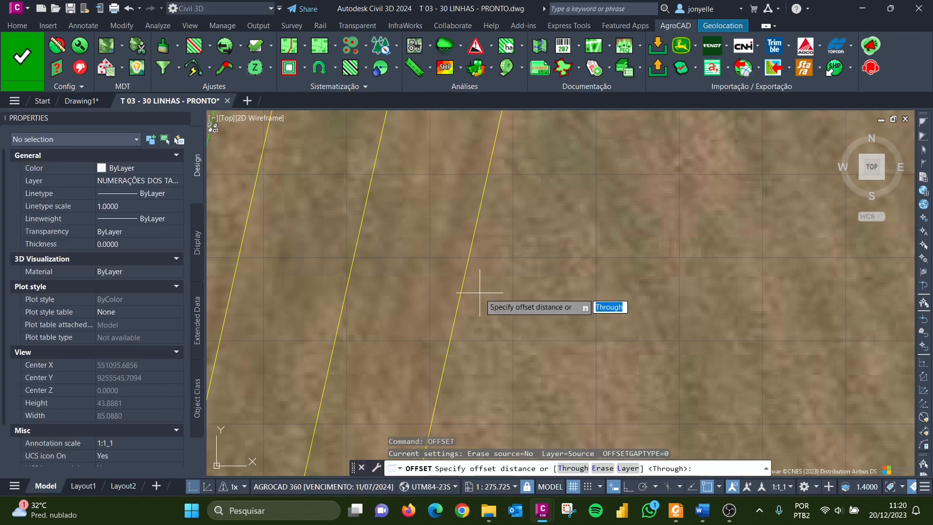
text(6.75)
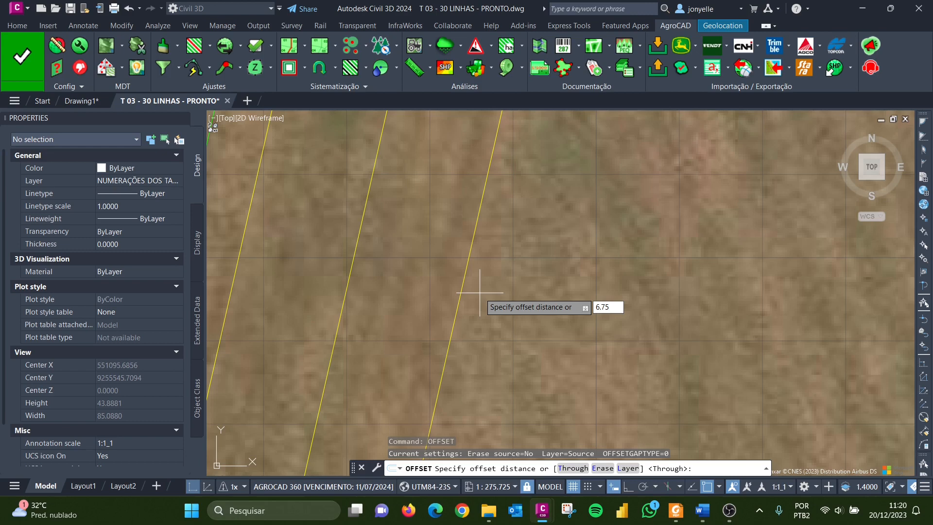
key(Return)
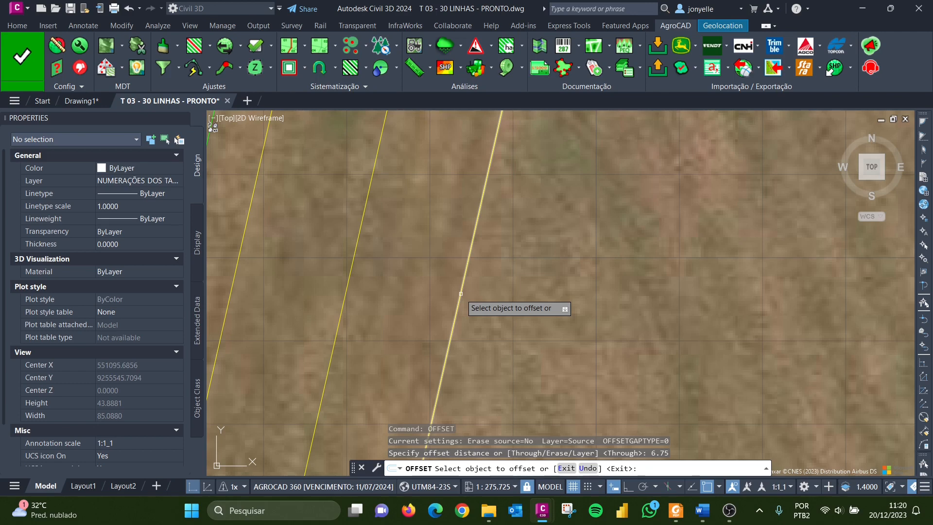
click(460, 294)
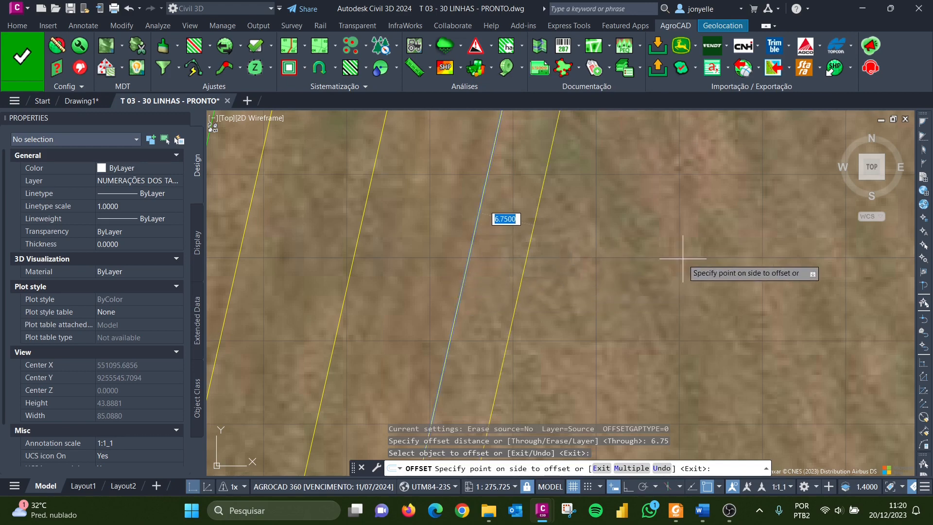
click(730, 306)
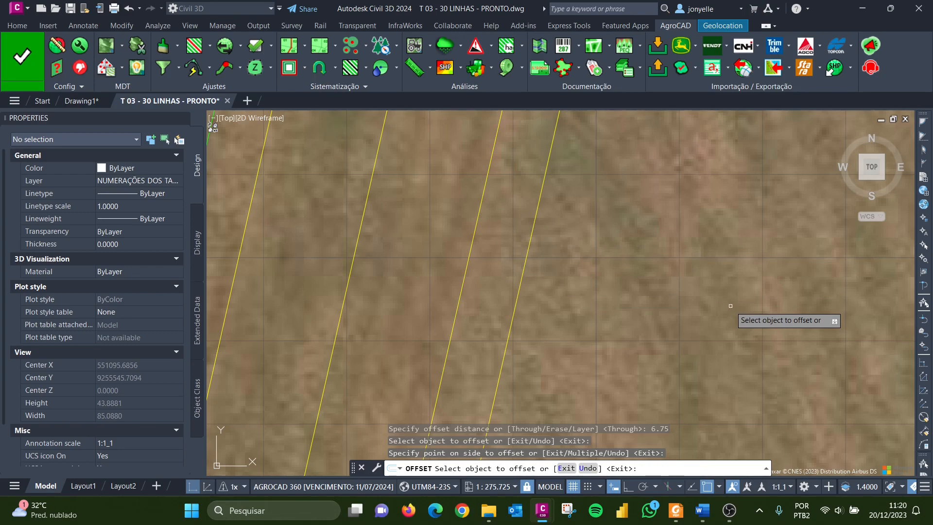
key(Escape)
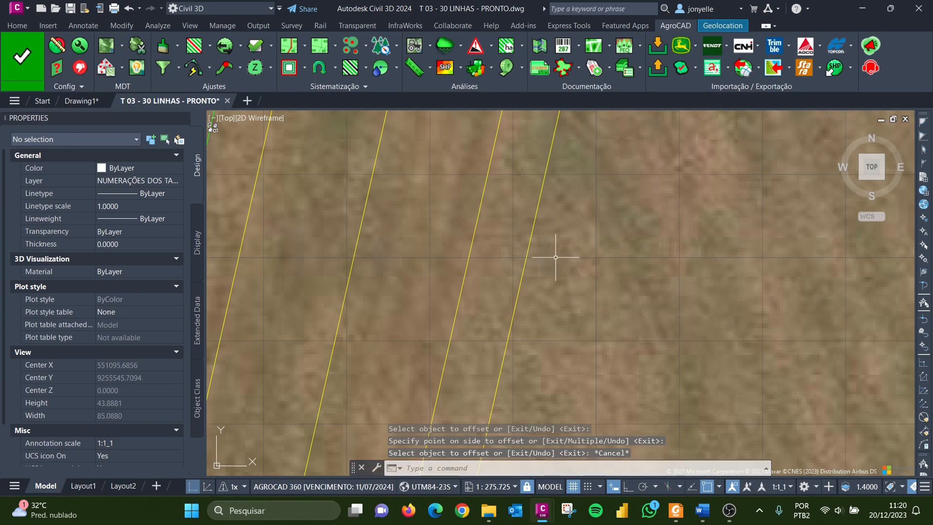
Convert the innermost offset line to the plot layer with Transformar em Talhão
scroll(525, 274, down, 4)
scroll(532, 275, up, 3)
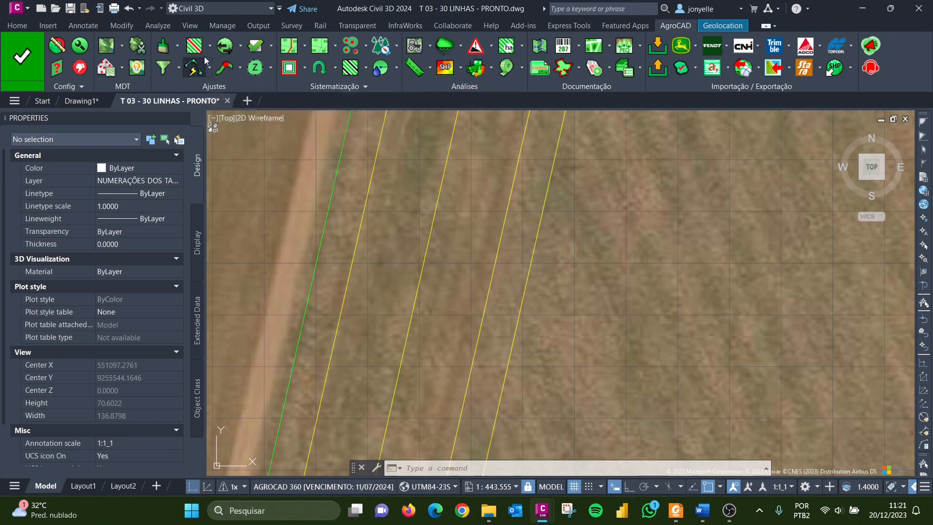
click(176, 47)
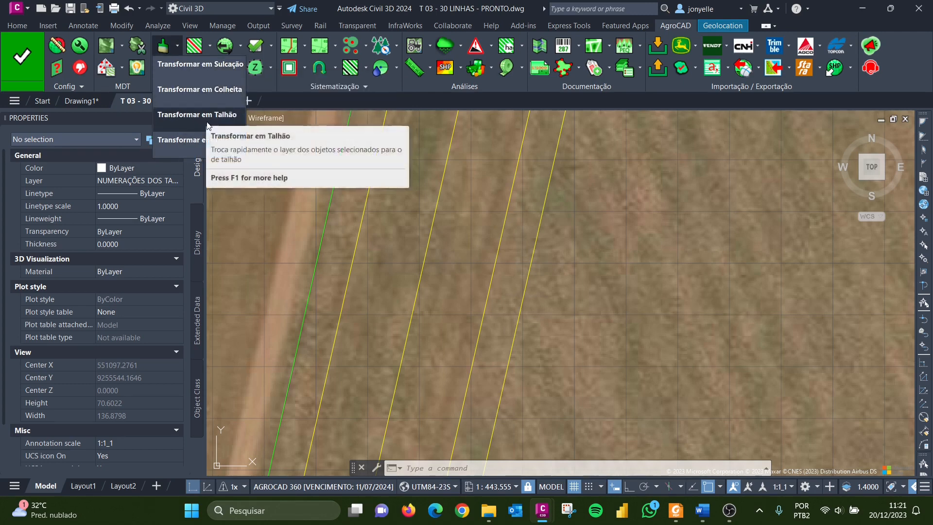
click(169, 117)
click(627, 271)
click(517, 208)
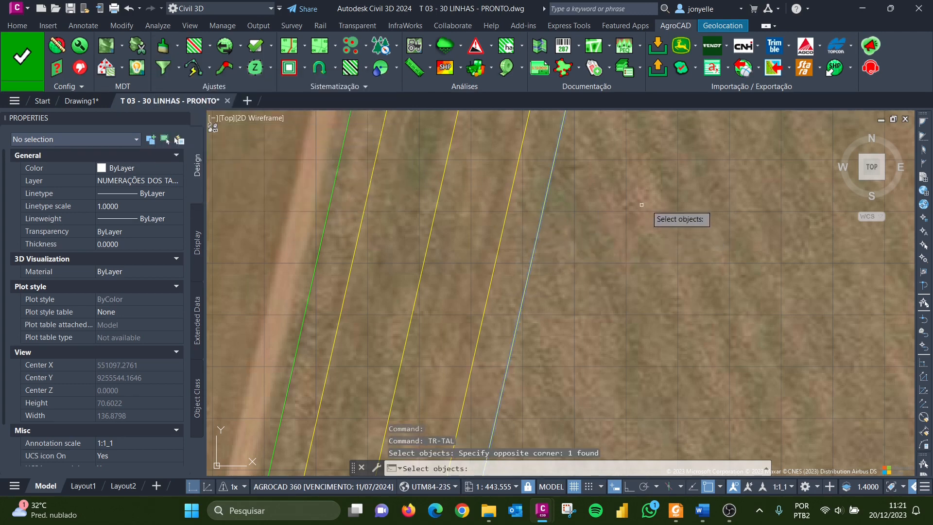
key(Return)
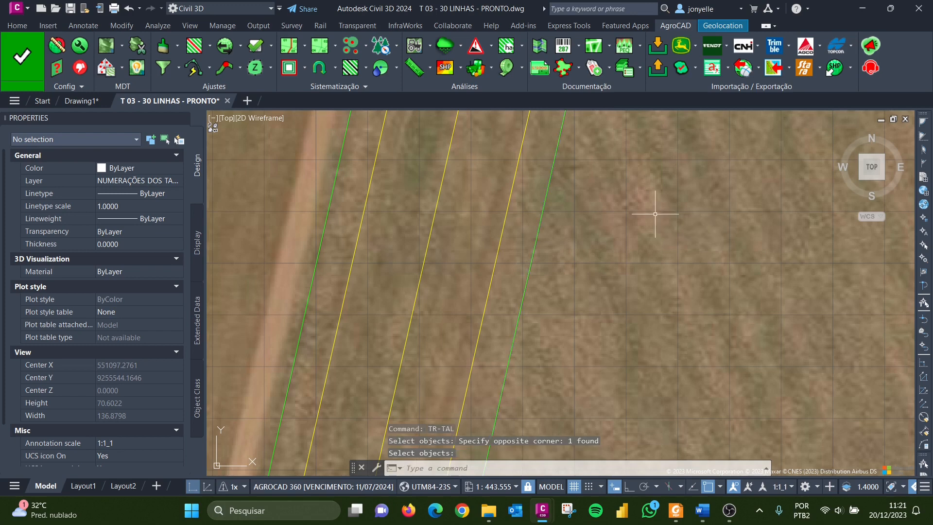
click(178, 48)
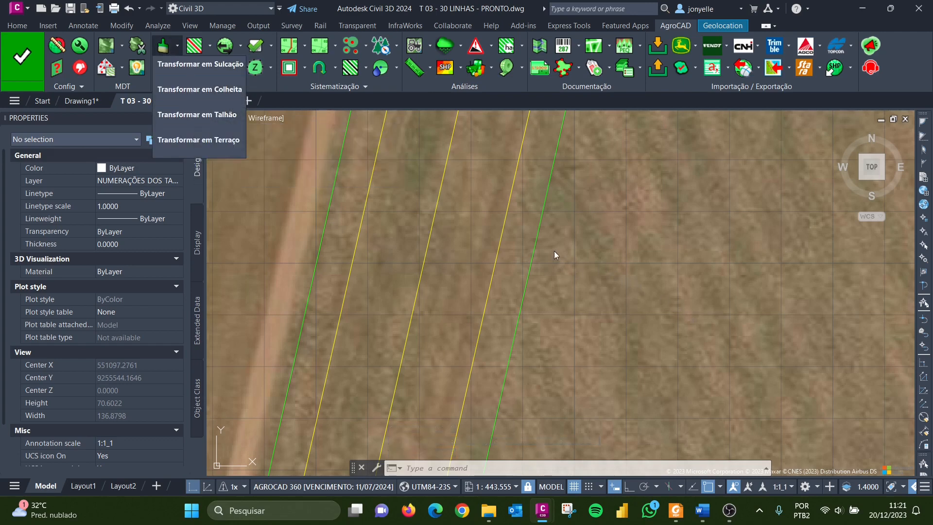
click(542, 240)
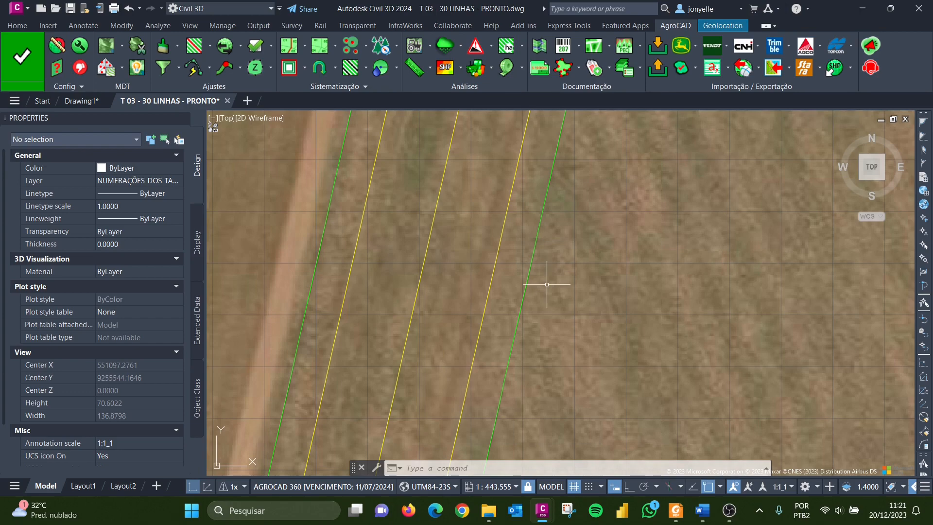
Examine the headland passes and the inner plot boundary around the field's northwestern corner, below the farmstead
scroll(489, 308, down, 8)
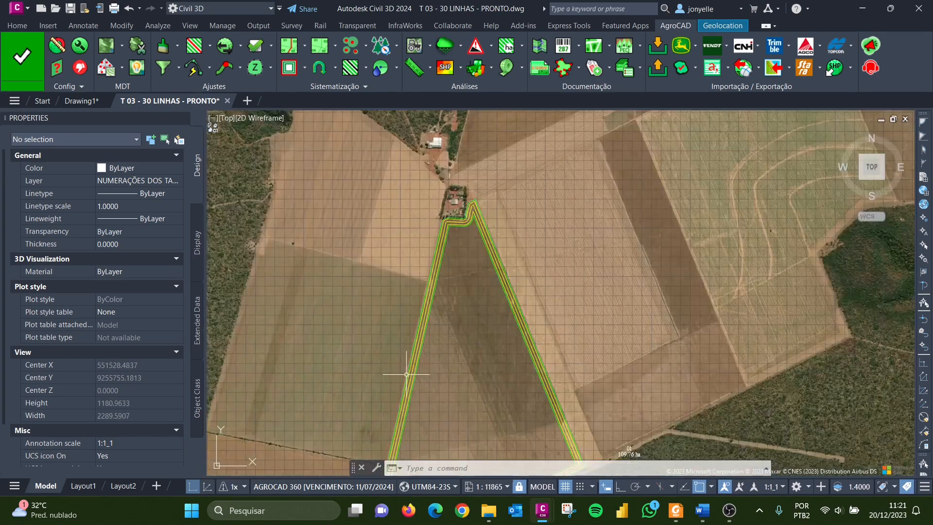
scroll(444, 209, up, 4)
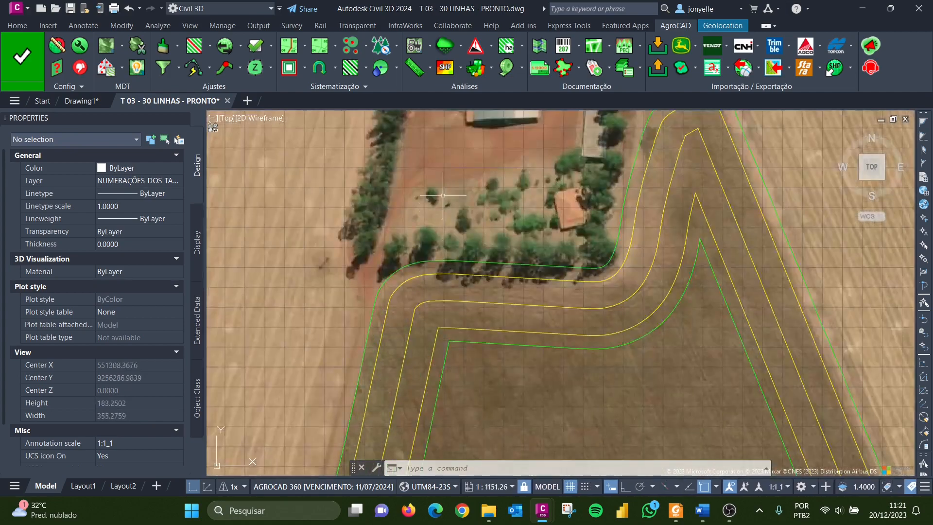
scroll(443, 195, down, 9)
scroll(457, 186, up, 1)
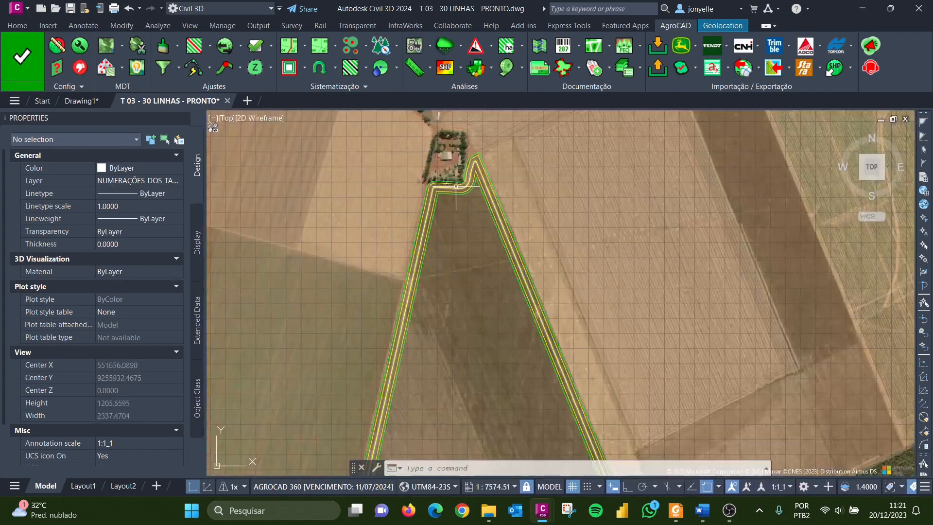
scroll(456, 186, up, 10)
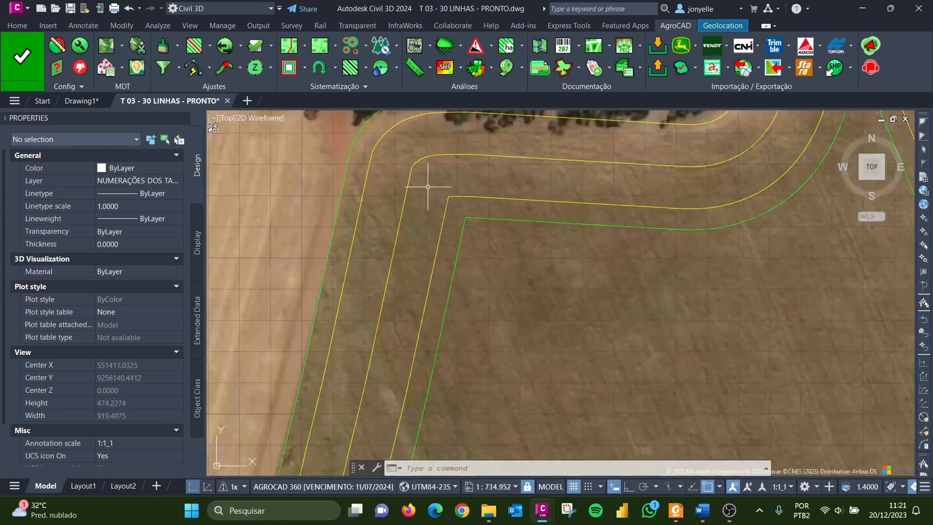
scroll(410, 221, down, 3)
scroll(423, 185, up, 11)
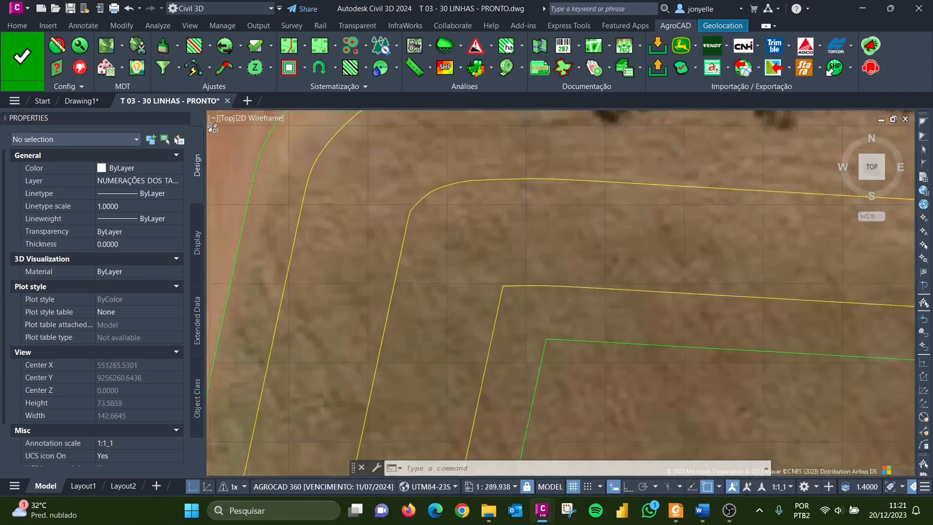
scroll(533, 215, down, 4)
scroll(431, 261, up, 6)
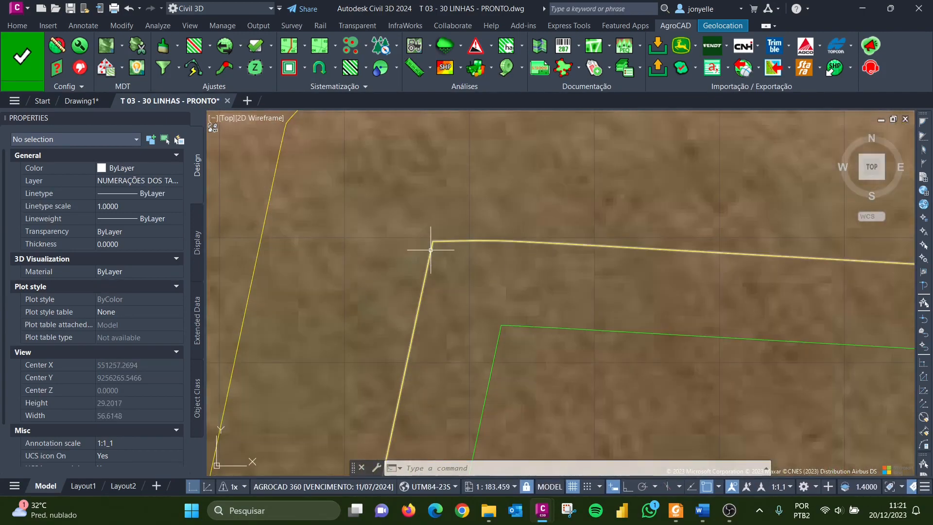
scroll(431, 242, up, 6)
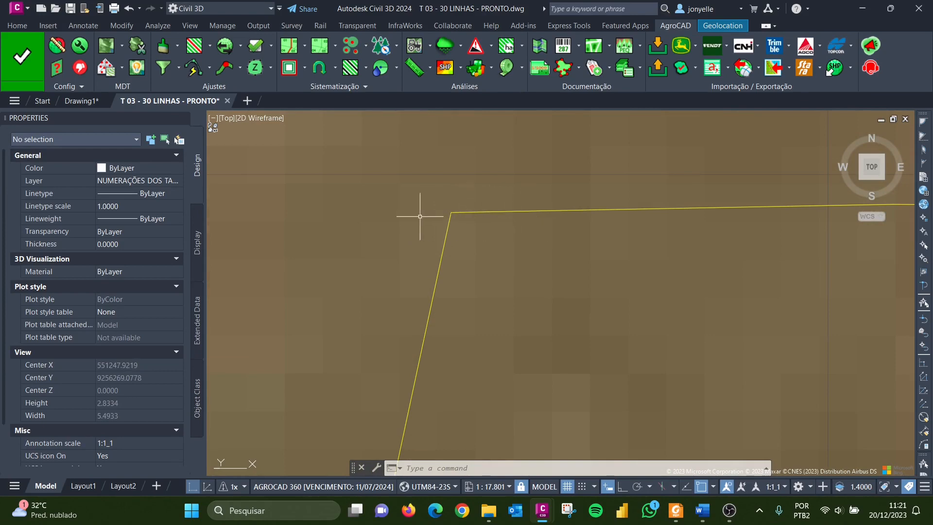
scroll(423, 218, down, 20)
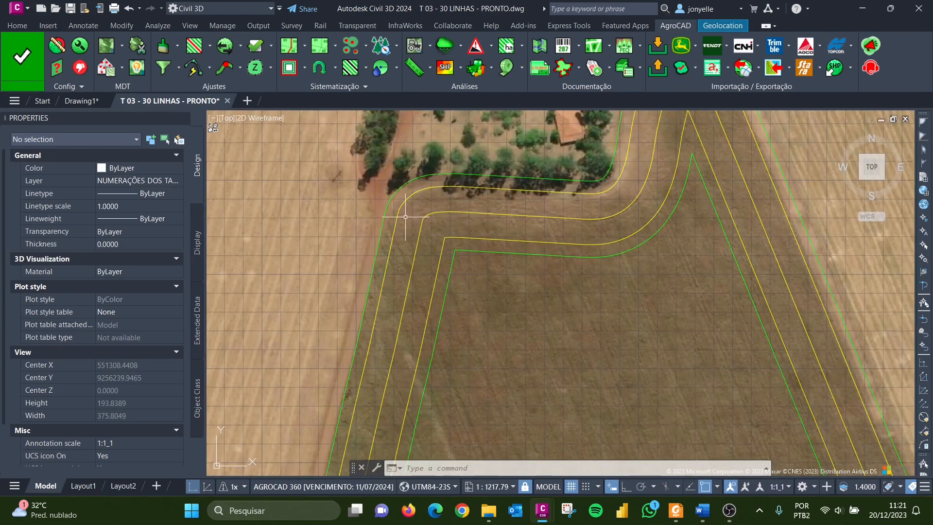
Examine how the headland passes and inner boundary turn at the field's narrow northern tip, and review the whole plot
scroll(410, 217, down, 4)
scroll(517, 126, up, 6)
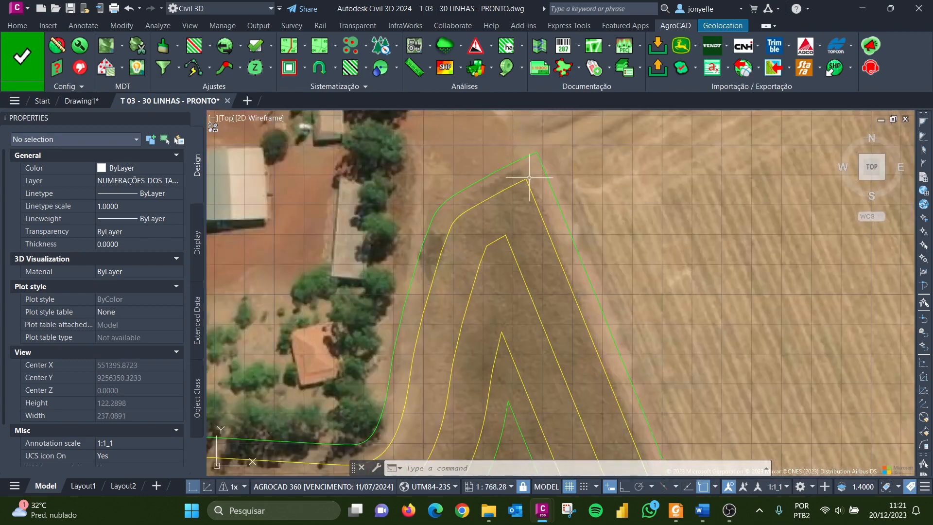
scroll(520, 167, down, 2)
scroll(517, 167, up, 4)
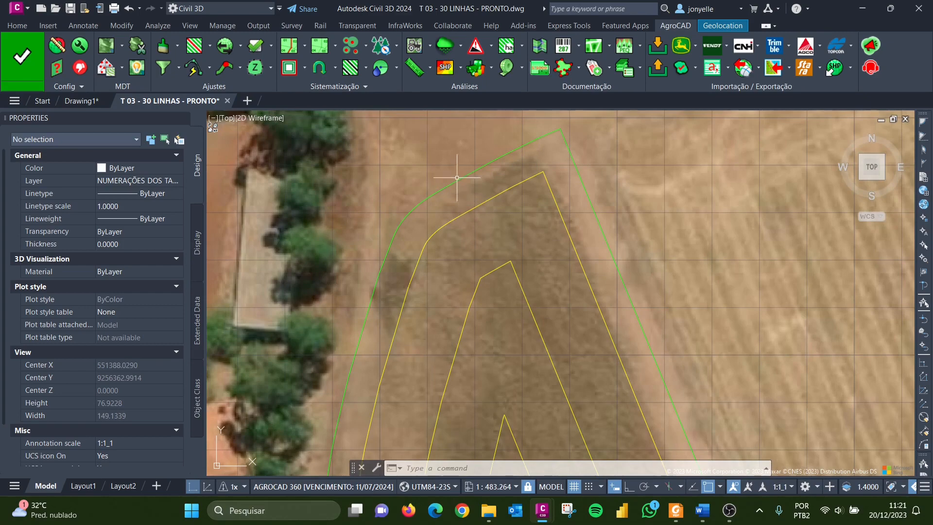
scroll(517, 167, down, 5)
scroll(515, 223, up, 5)
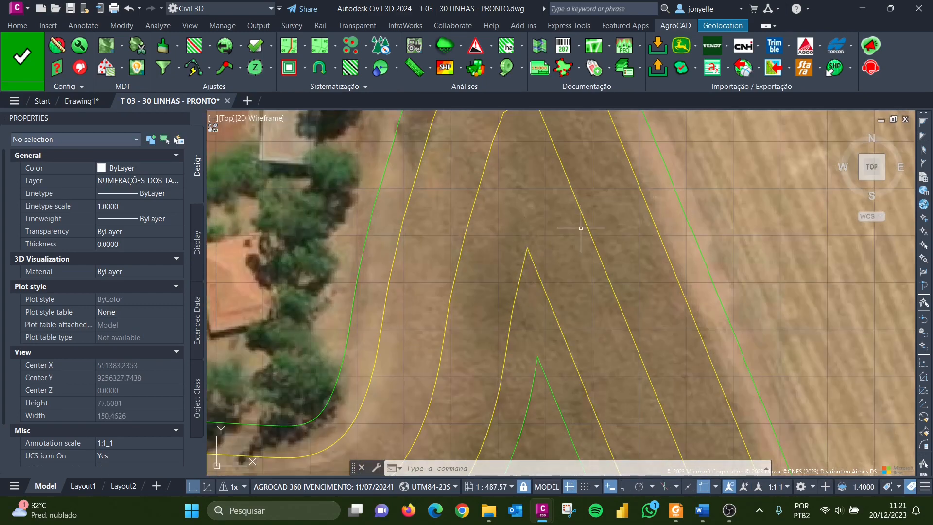
scroll(617, 315, down, 2)
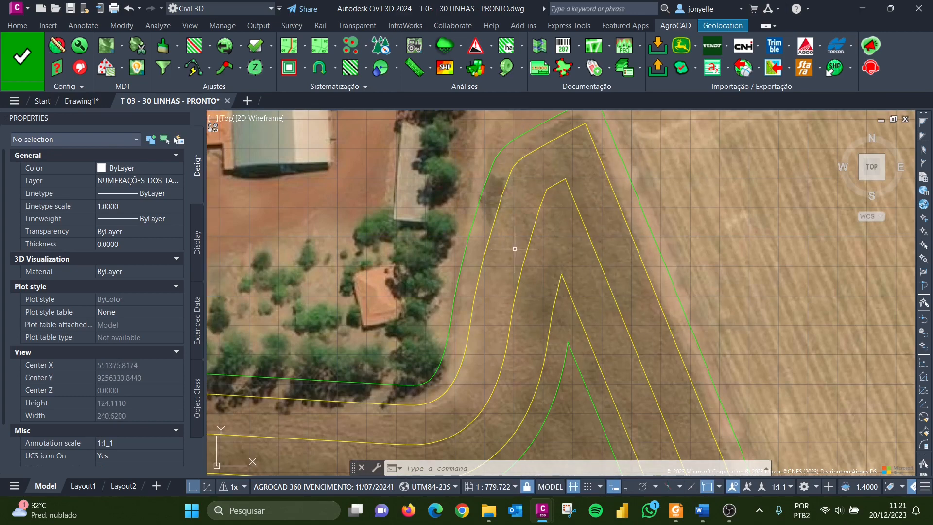
scroll(553, 181, down, 12)
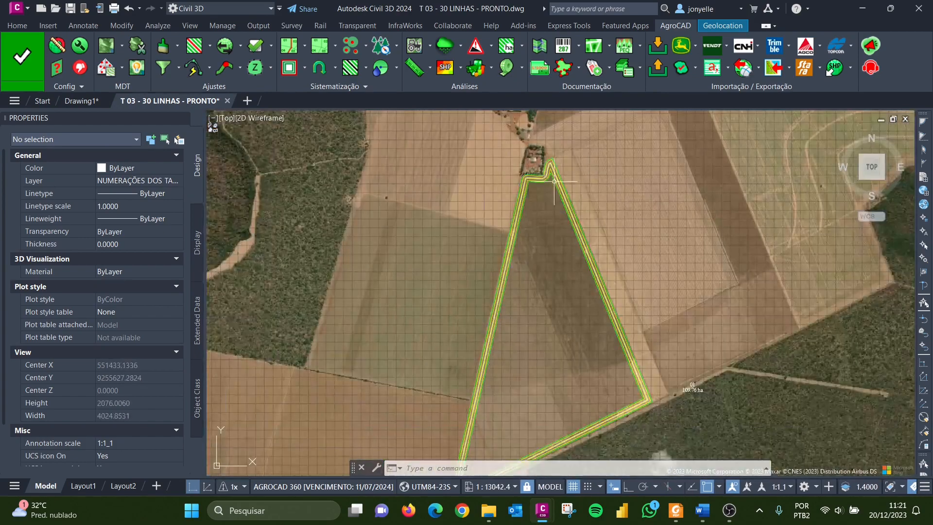
Break the outermost headland pass at the field's northwestern corner, removing its rounded section below the farmstead
scroll(639, 410, up, 6)
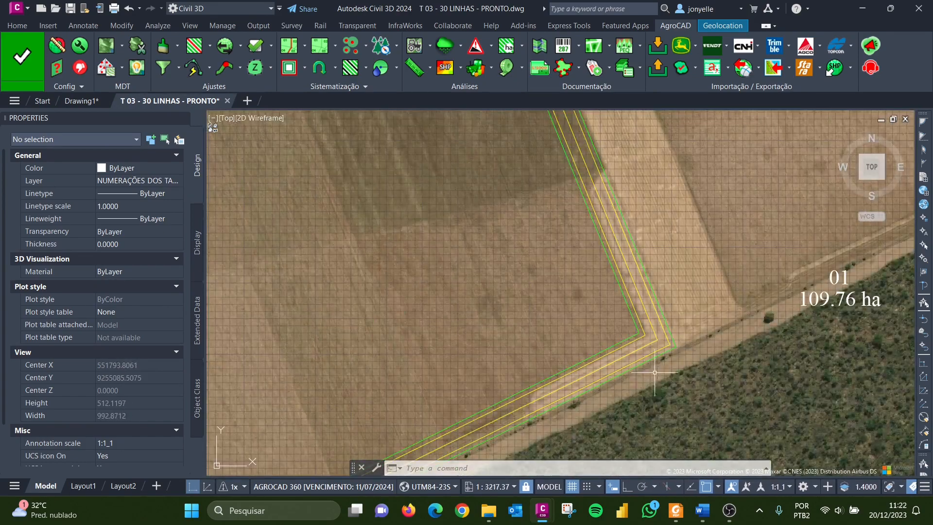
scroll(654, 372, down, 6)
scroll(551, 262, up, 5)
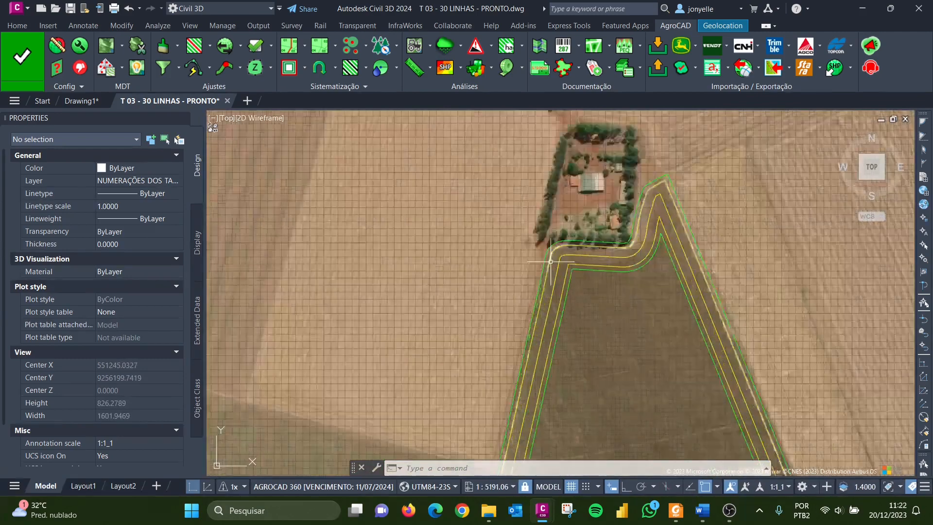
scroll(550, 261, up, 8)
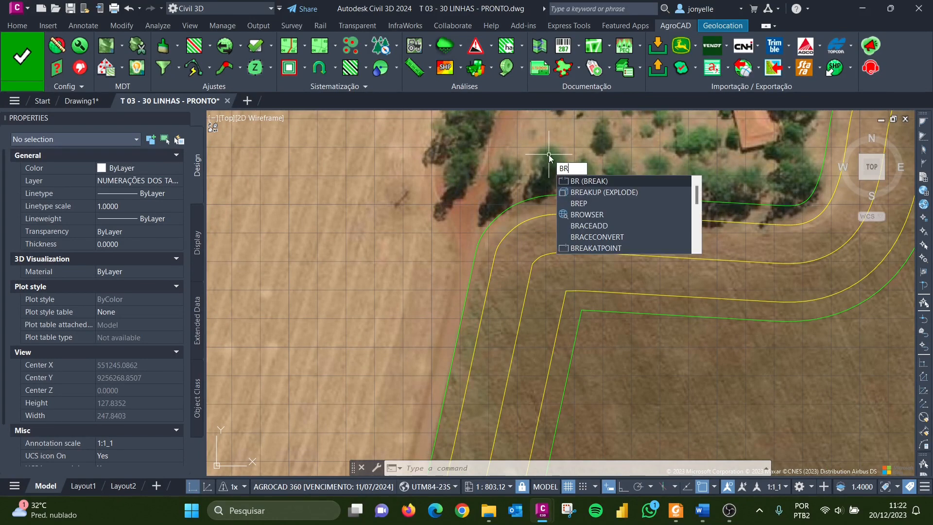
key(Return)
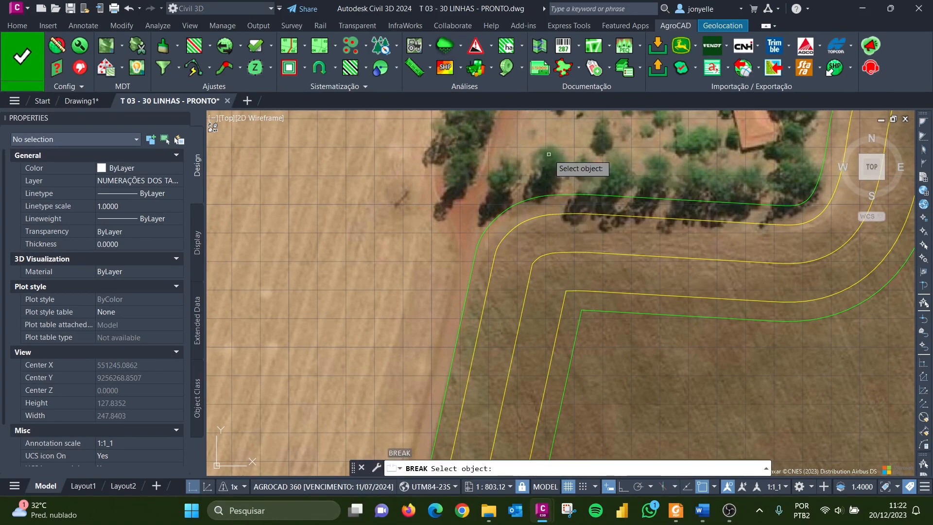
scroll(559, 213, up, 4)
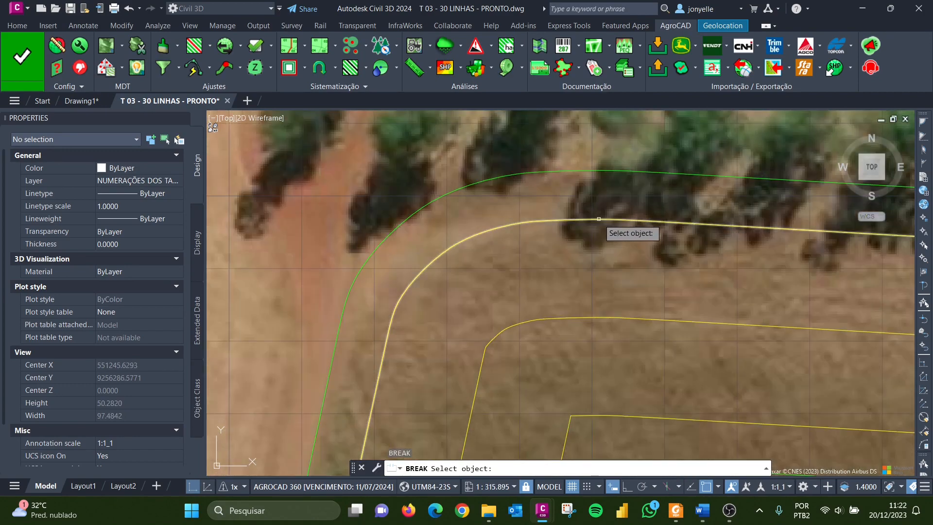
click(599, 220)
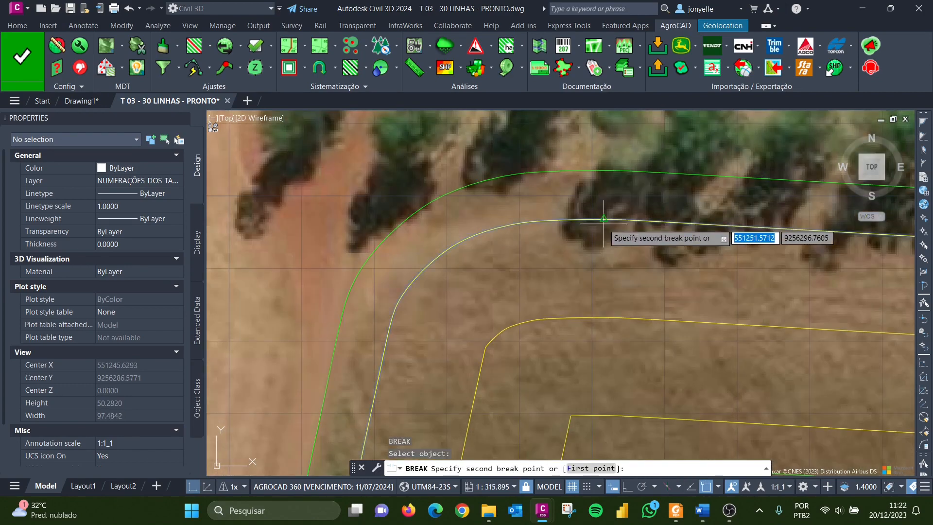
right_click(429, 352)
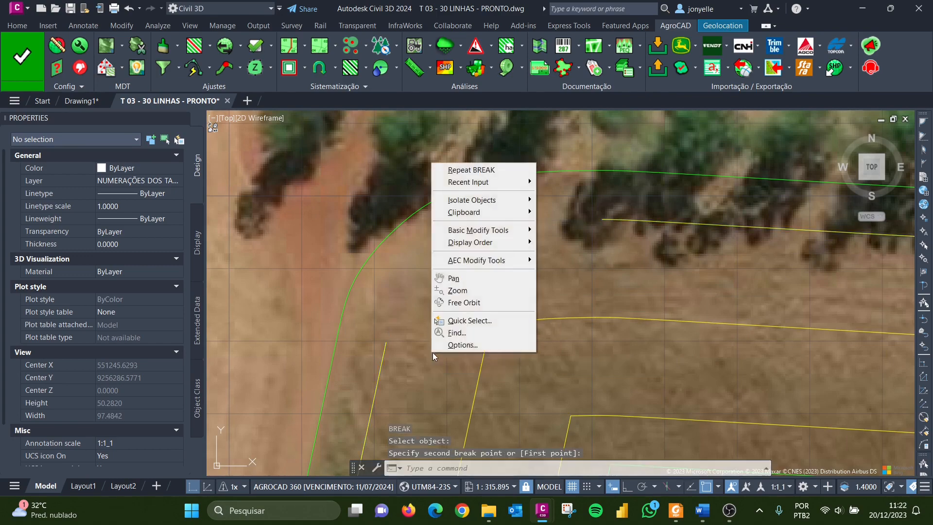
click(394, 296)
click(413, 268)
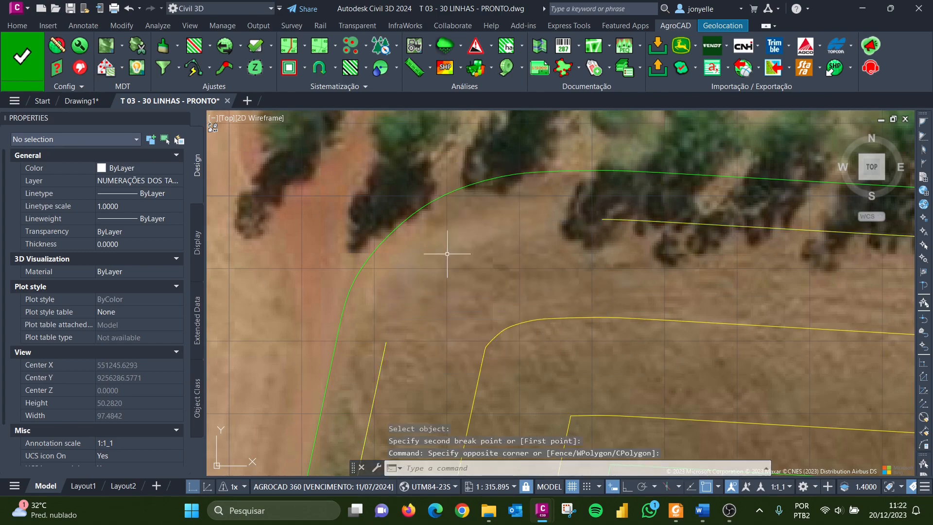
Break the middle headland pass at the northwestern corner, removing the curved section between its west and north sides
scroll(447, 252, down, 6)
scroll(461, 320, up, 4)
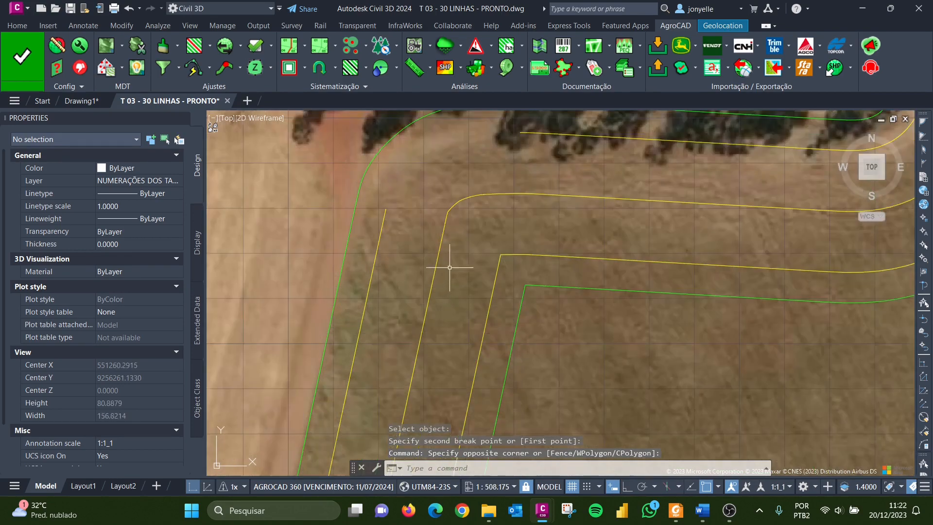
key(Return)
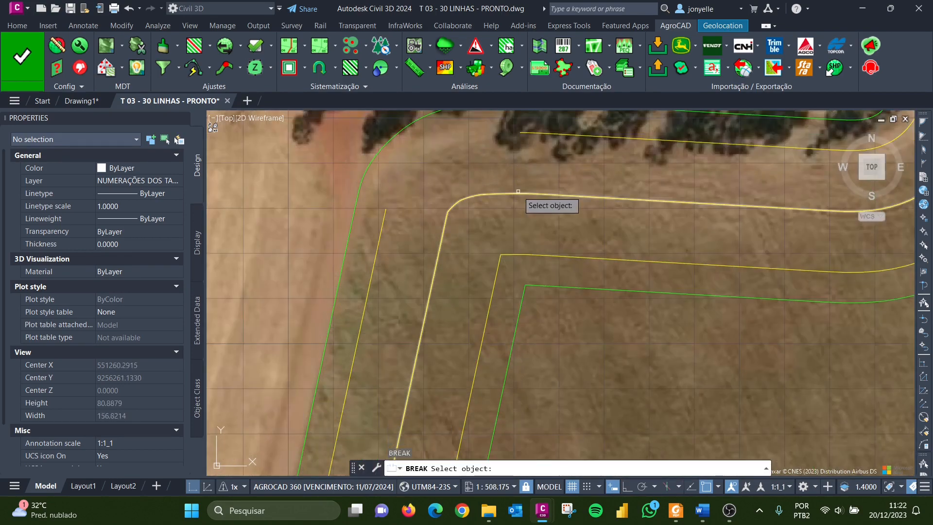
click(518, 191)
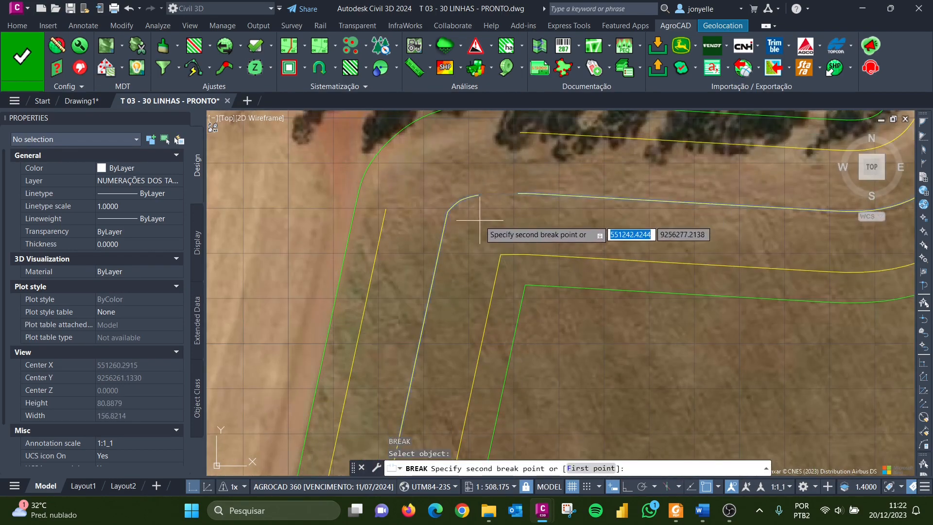
click(465, 239)
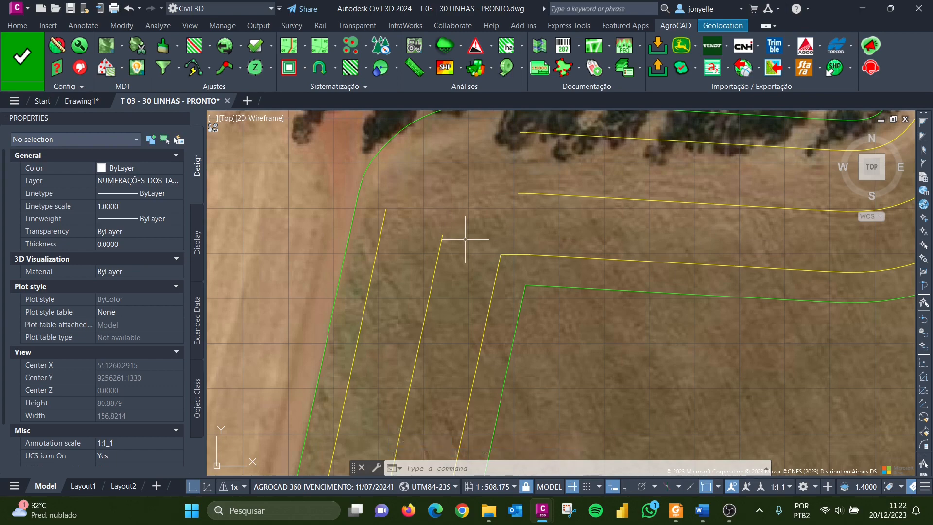
Break the innermost headland pass at the northwestern corner, cutting out its sharp vertex
scroll(515, 243, down, 6)
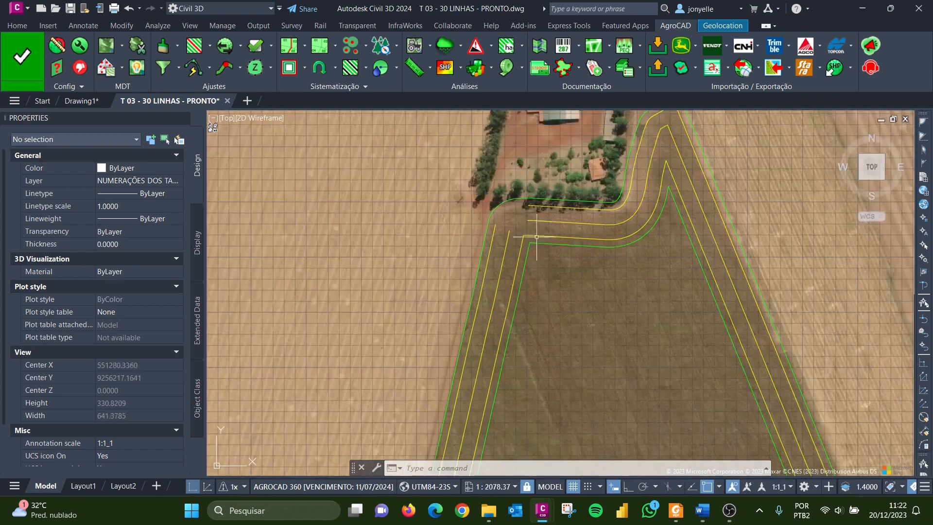
scroll(546, 255, down, 6)
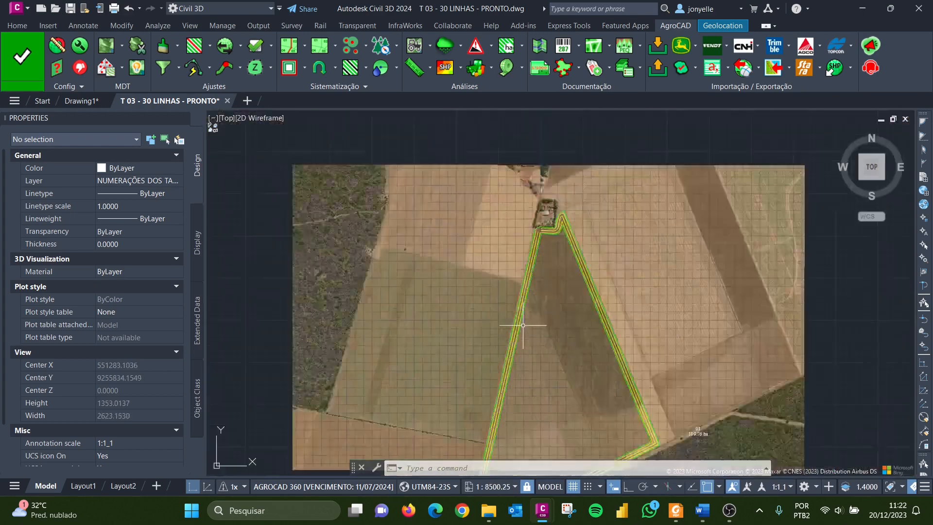
scroll(547, 255, up, 6)
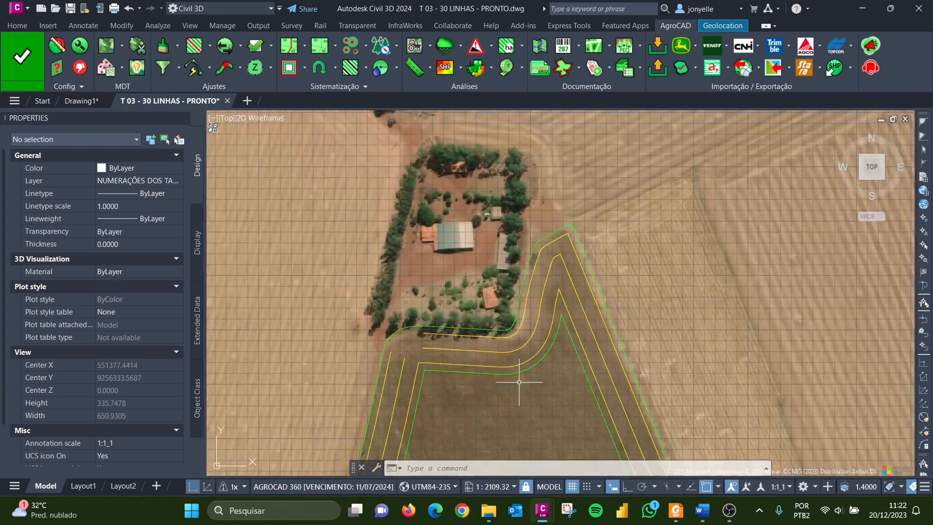
scroll(569, 234, up, 3)
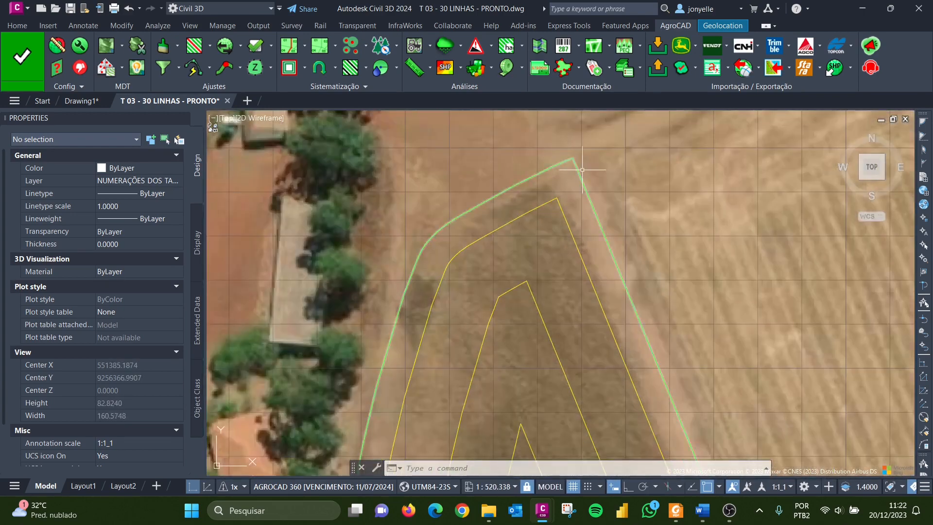
scroll(641, 171, up, 3)
scroll(641, 172, down, 2)
scroll(348, 429, up, 4)
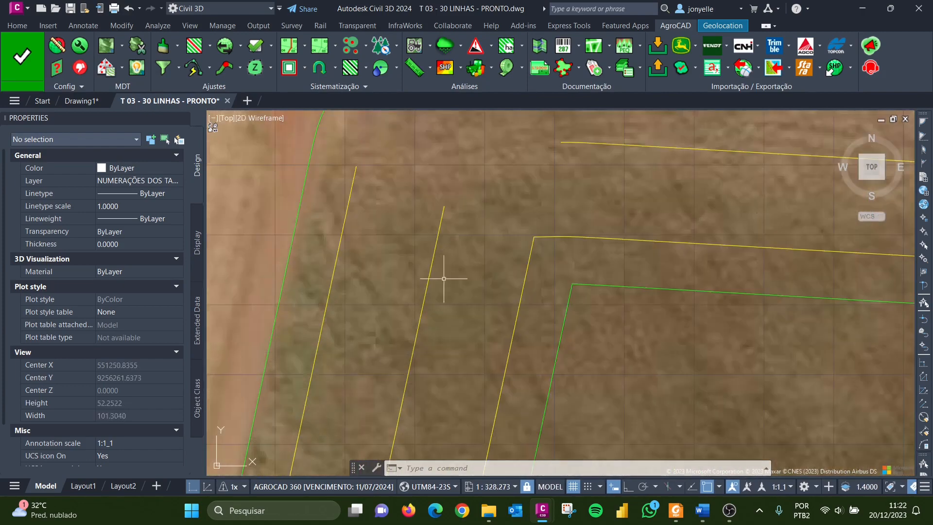
scroll(441, 272, up, 4)
text(br)
key(Return)
click(506, 313)
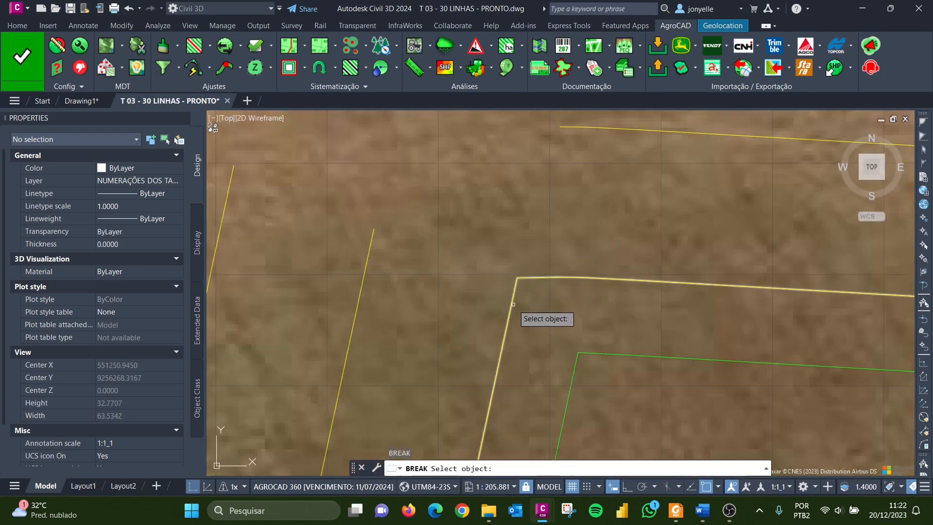
click(599, 284)
Break the outermost headland pass at the field's northern tip, cutting out the pointed vertex
scroll(389, 272, down, 2)
scroll(588, 254, down, 2)
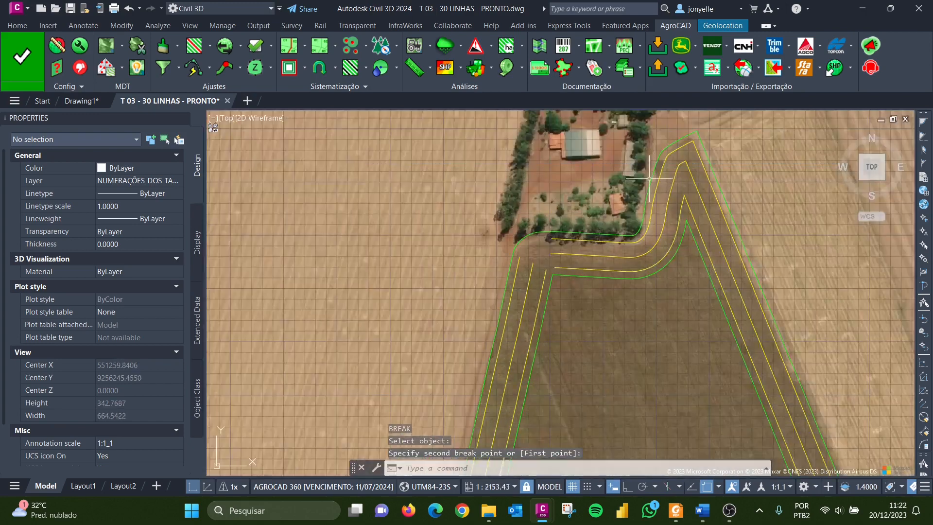
scroll(558, 195, up, 3)
scroll(632, 194, down, 1)
scroll(687, 182, up, 3)
key(Return)
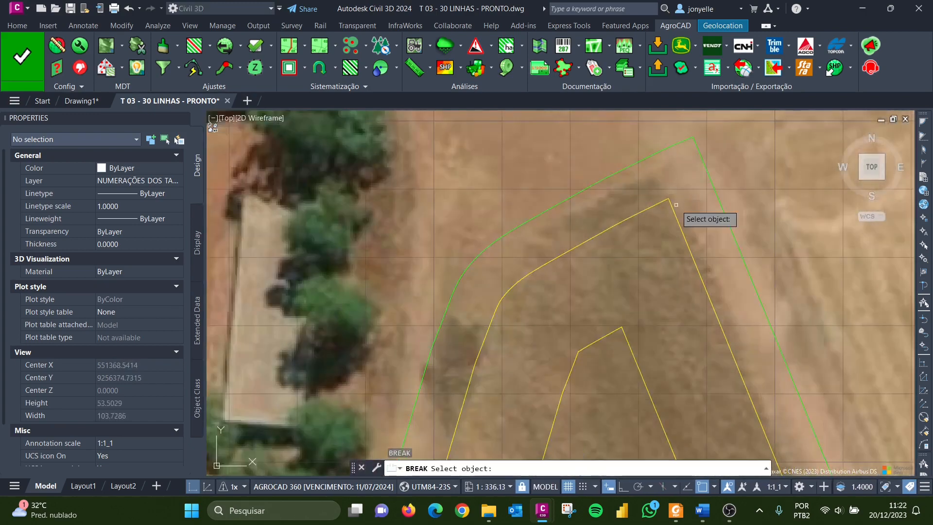
click(676, 218)
click(646, 192)
Break the middle and innermost headland passes at the northern tip so their two sides are separated
scroll(645, 191, down, 3)
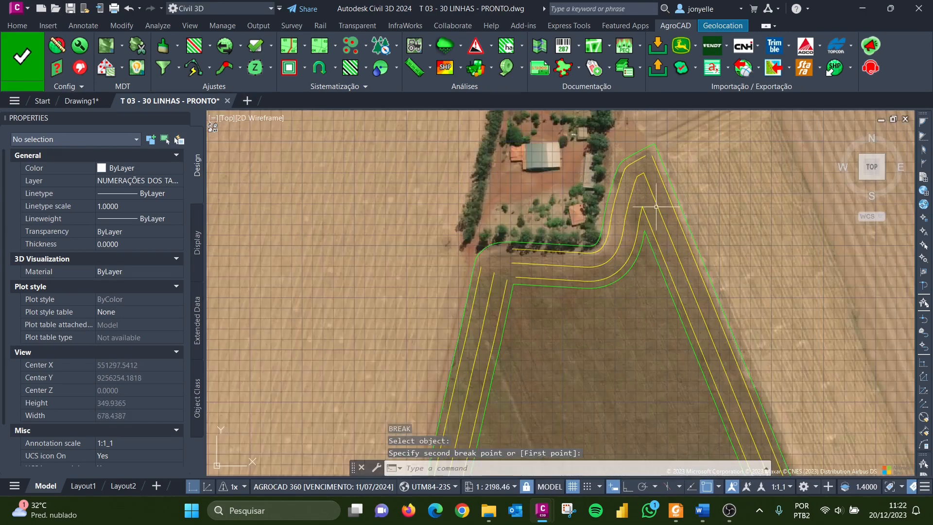
scroll(647, 175, up, 2)
key(Return)
click(647, 154)
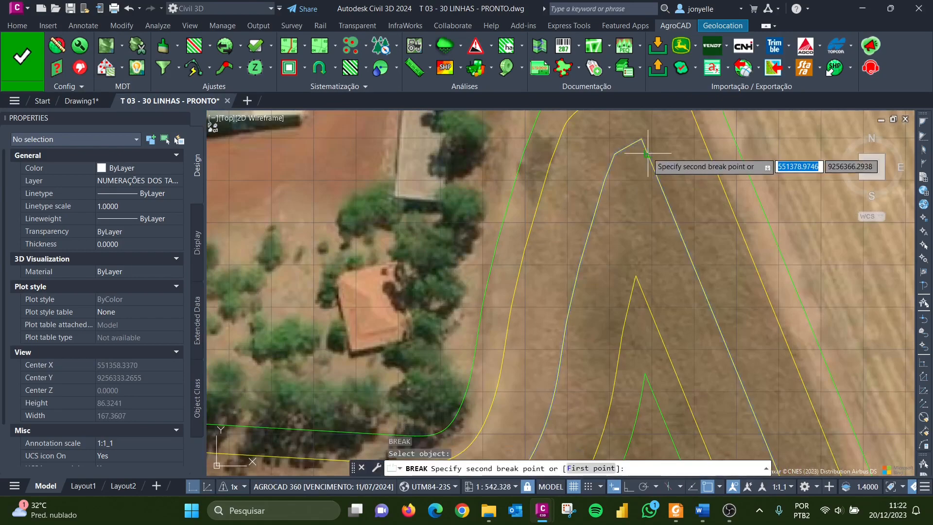
click(609, 170)
key(Return)
click(634, 305)
click(634, 306)
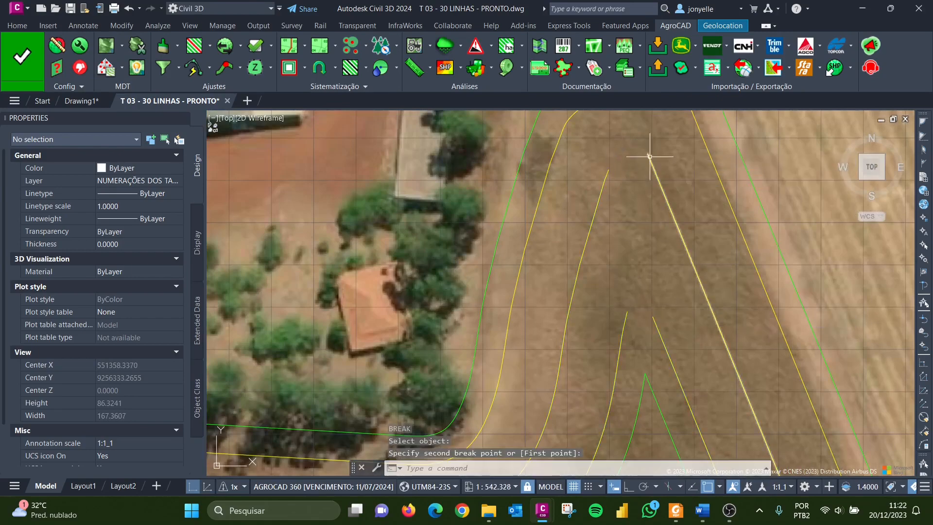
Break the outermost headland pass at the field's southeastern corner, cutting out its vertex
scroll(634, 305, down, 10)
scroll(681, 322, up, 5)
scroll(682, 321, up, 5)
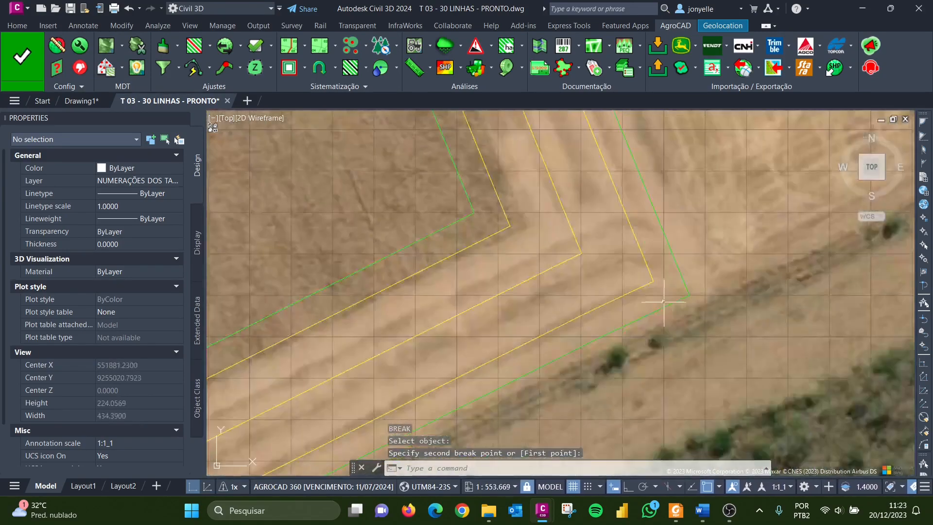
key(Return)
click(640, 299)
key(Escape)
Break the middle and innermost headland passes at the southeastern corner, cutting out both vertices
key(Return)
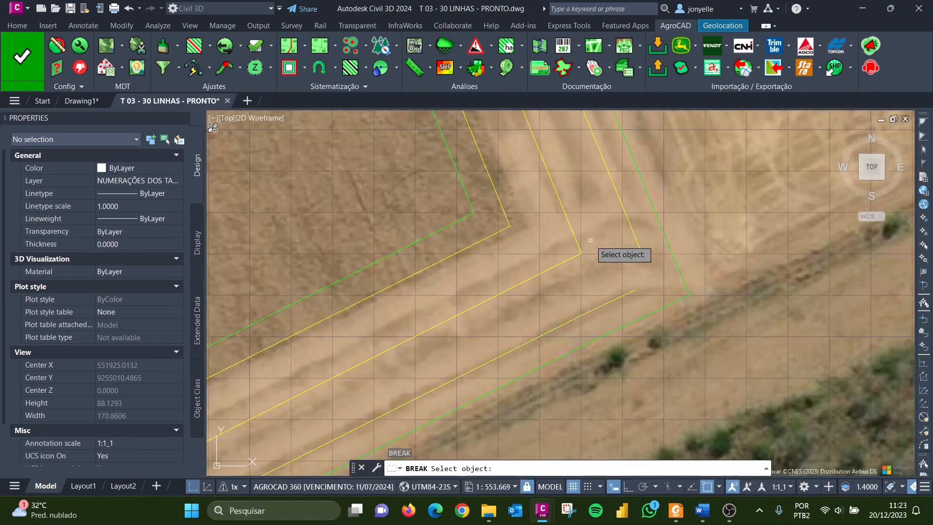
click(583, 246)
click(519, 223)
key(Return)
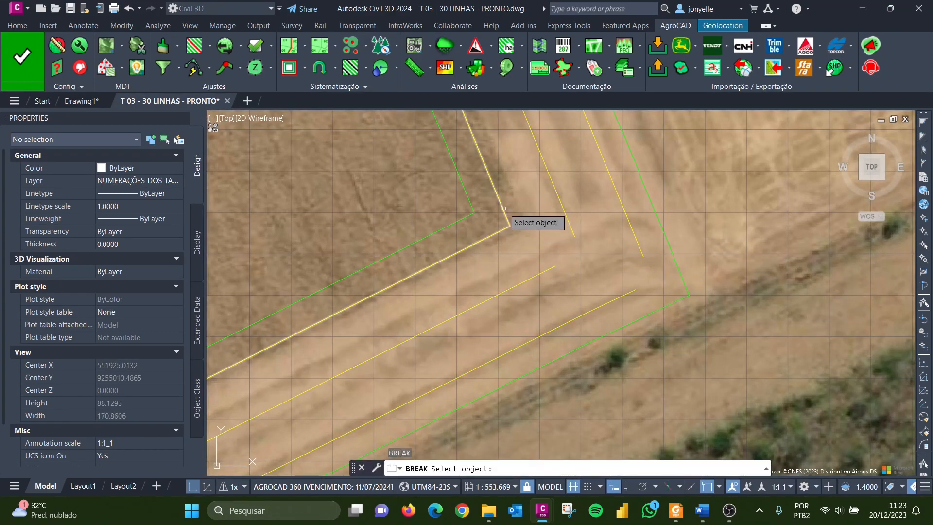
click(517, 221)
Break the innermost and middle headland passes at the field's southwestern corner, cutting out both vertices
scroll(681, 234, down, 8)
scroll(687, 234, up, 7)
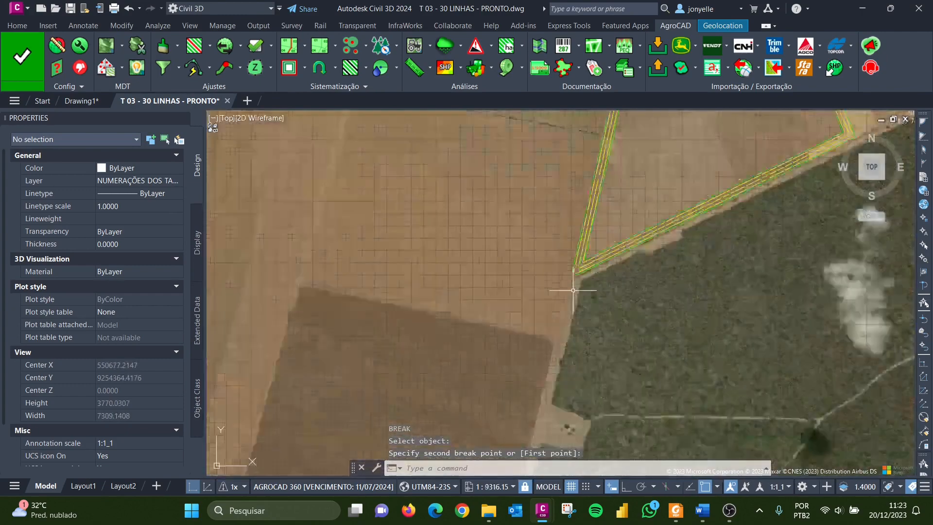
key(Escape)
key(Return)
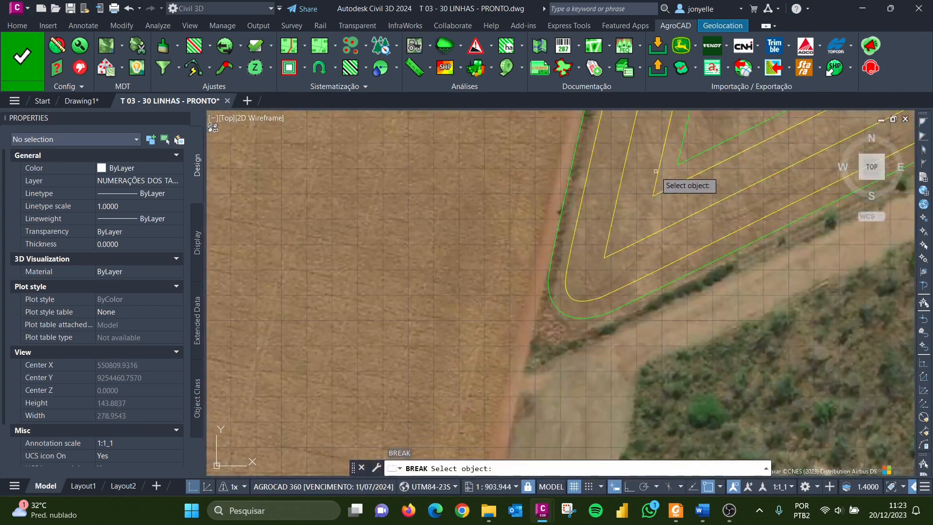
click(654, 173)
click(661, 191)
key(Return)
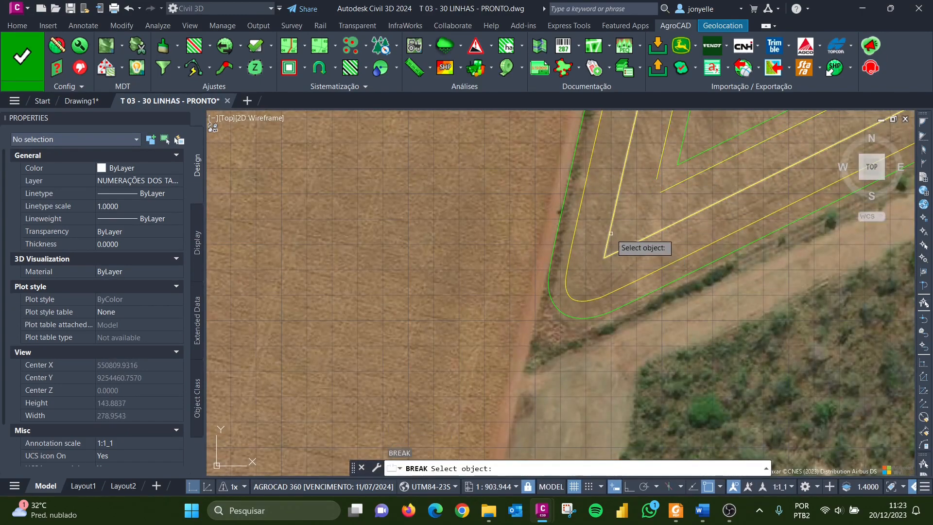
click(626, 245)
click(611, 232)
Break the outermost headland pass at the southwestern corner, removing its rounded section
key(Return)
click(575, 232)
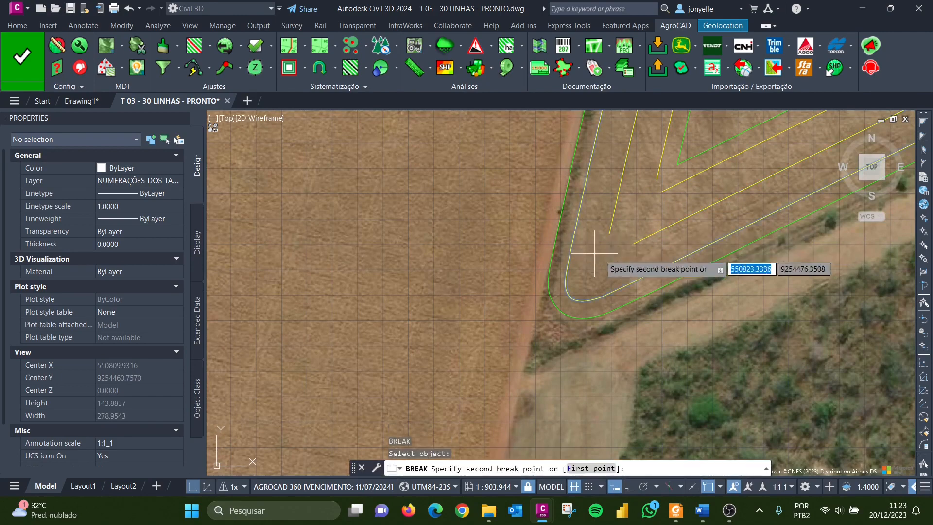
click(638, 277)
Extend the broken headland passes to the field boundary with a maximum extension distance of 100
scroll(559, 335, down, 20)
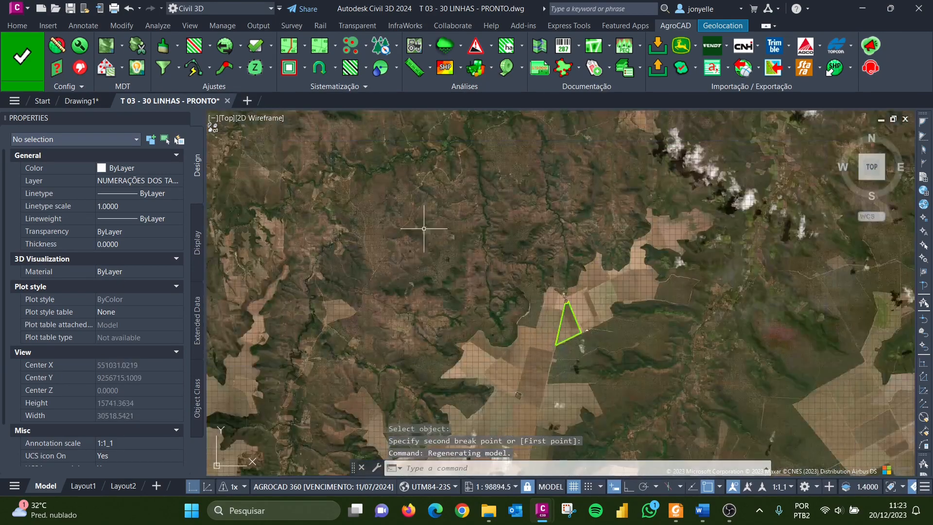
click(211, 44)
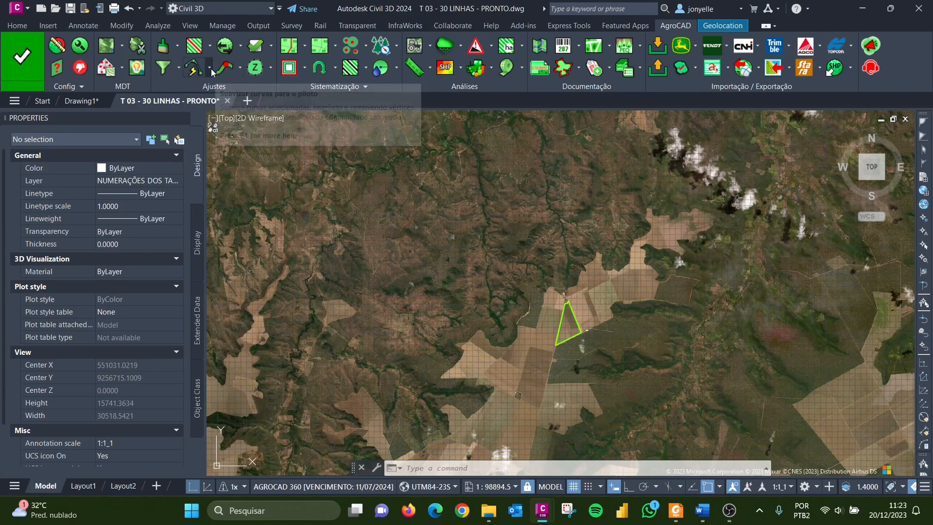
click(211, 69)
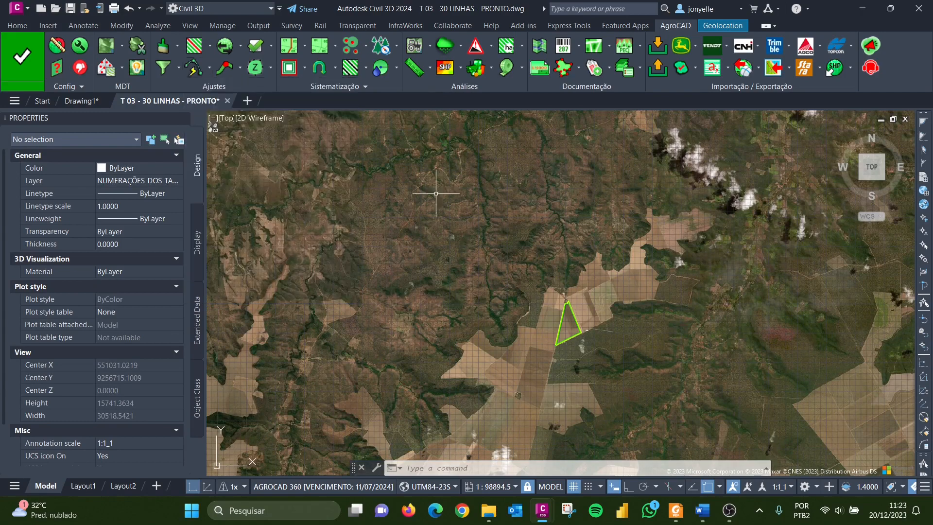
click(240, 67)
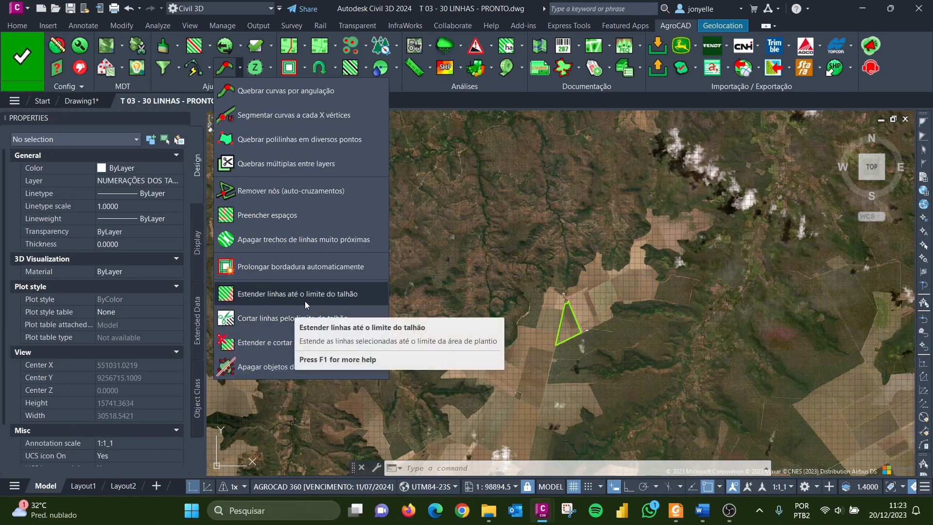
click(278, 295)
scroll(585, 323, up, 5)
scroll(513, 247, up, 12)
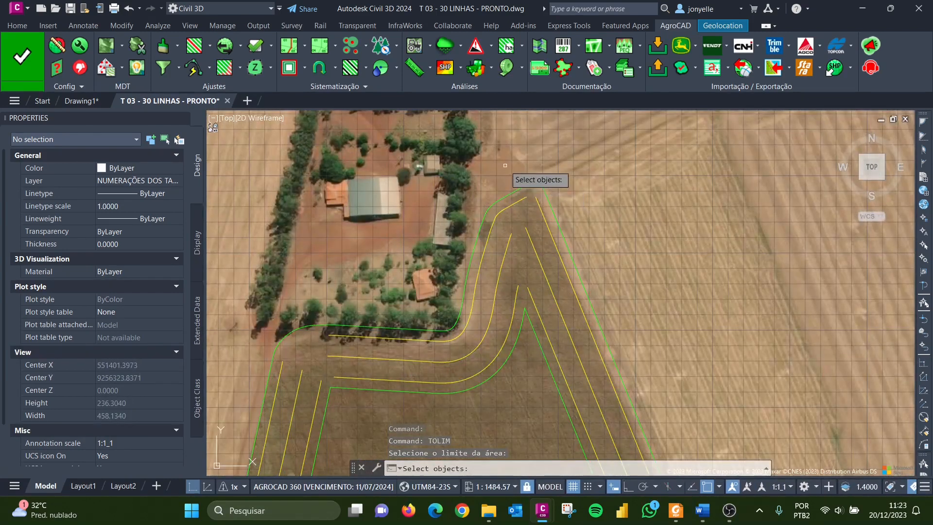
click(508, 195)
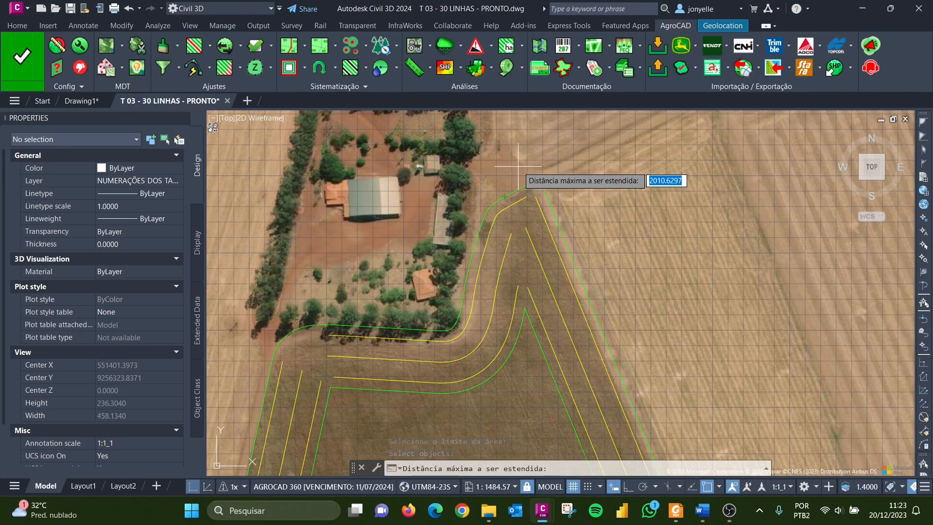
text(10)
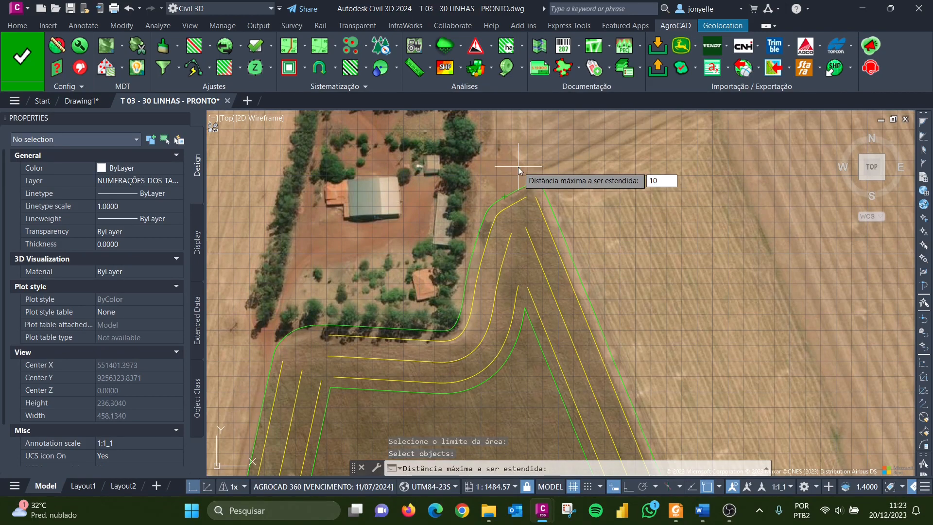
text(0)
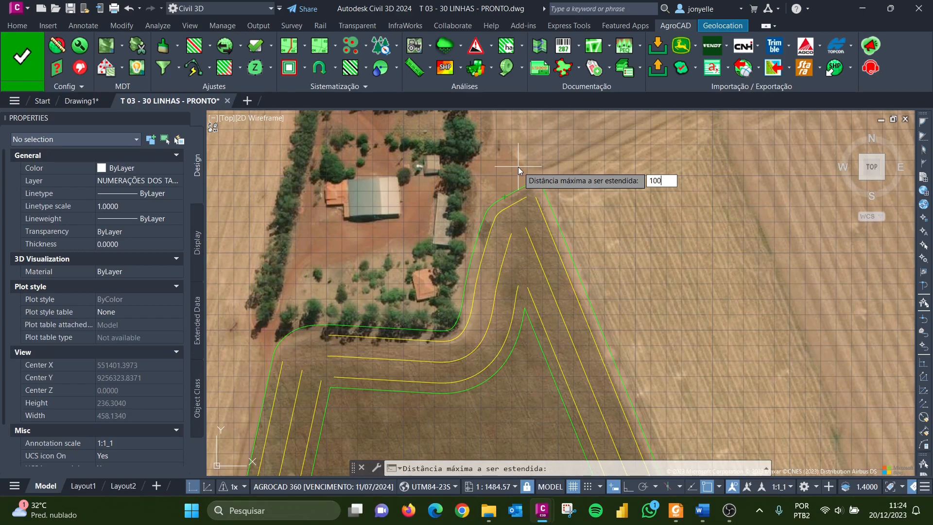
key(Return)
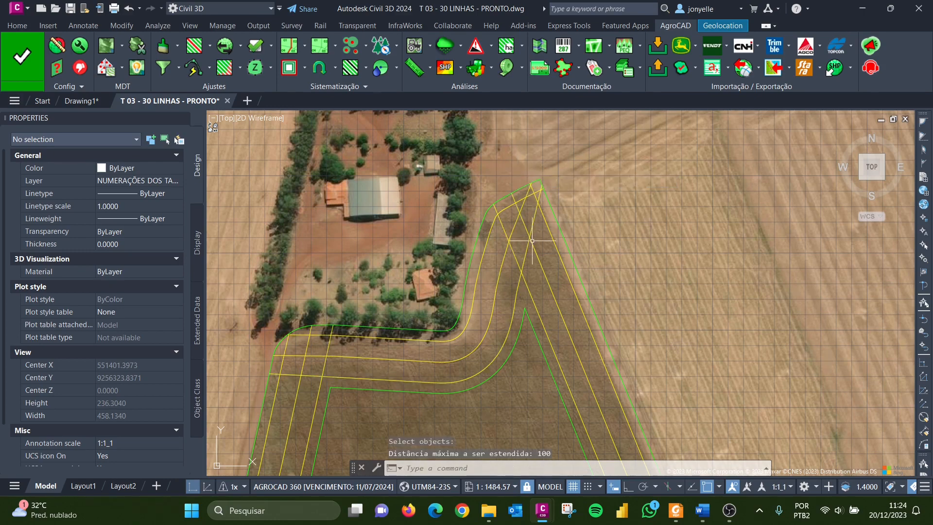
Examine how the extended headland passes cross and meet the boundary at the field's northern corners
scroll(512, 304, up, 2)
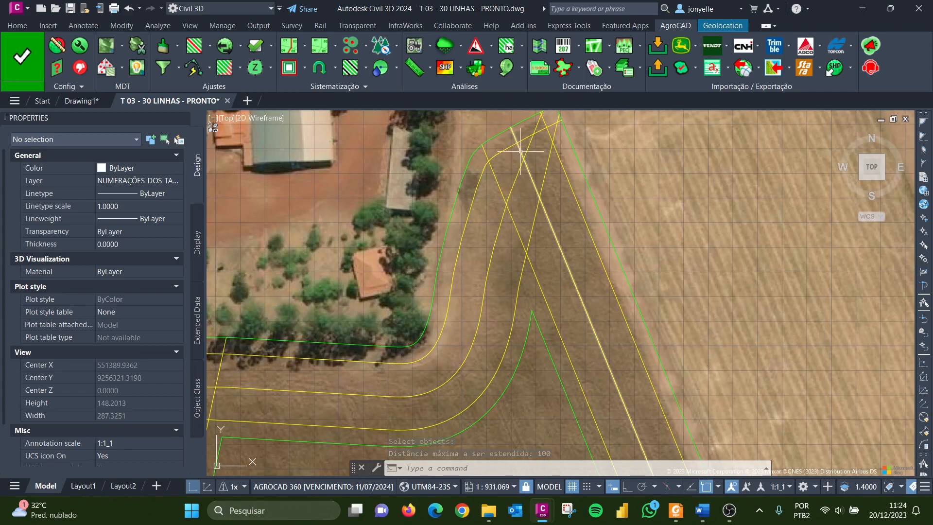
scroll(523, 146, down, 2)
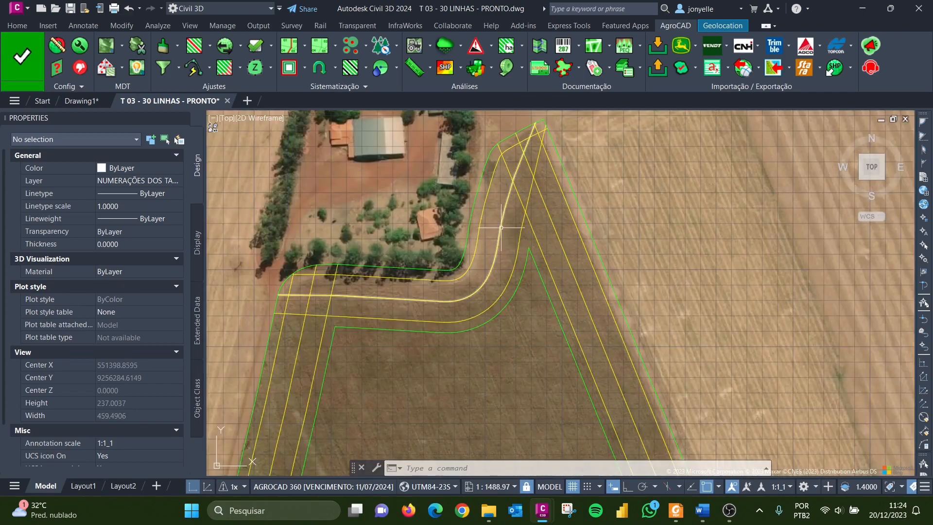
scroll(490, 157, up, 2)
scroll(490, 158, down, 4)
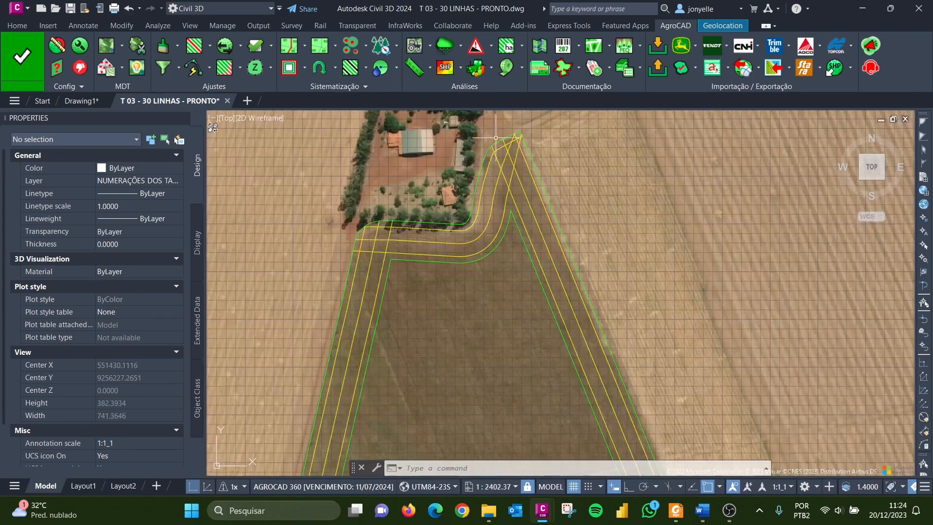
scroll(495, 138, up, 6)
scroll(647, 177, down, 2)
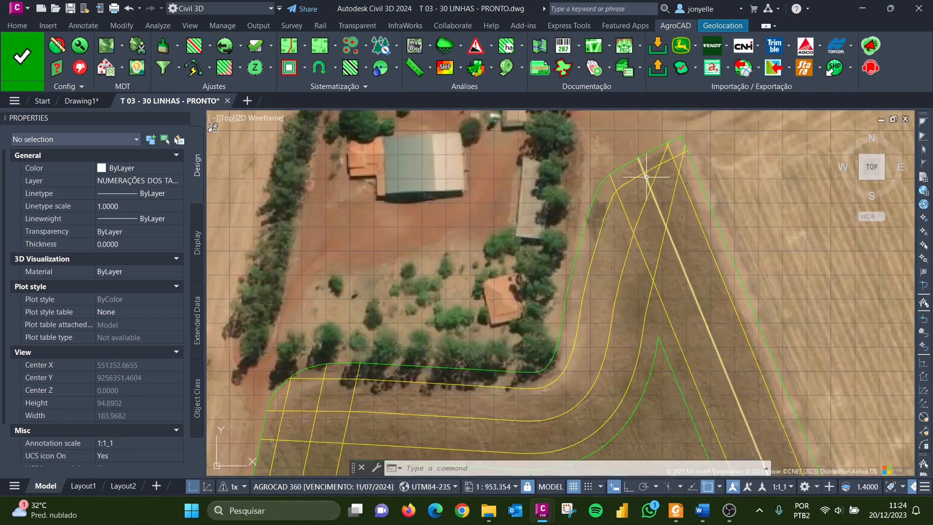
scroll(669, 160, up, 2)
scroll(668, 160, down, 5)
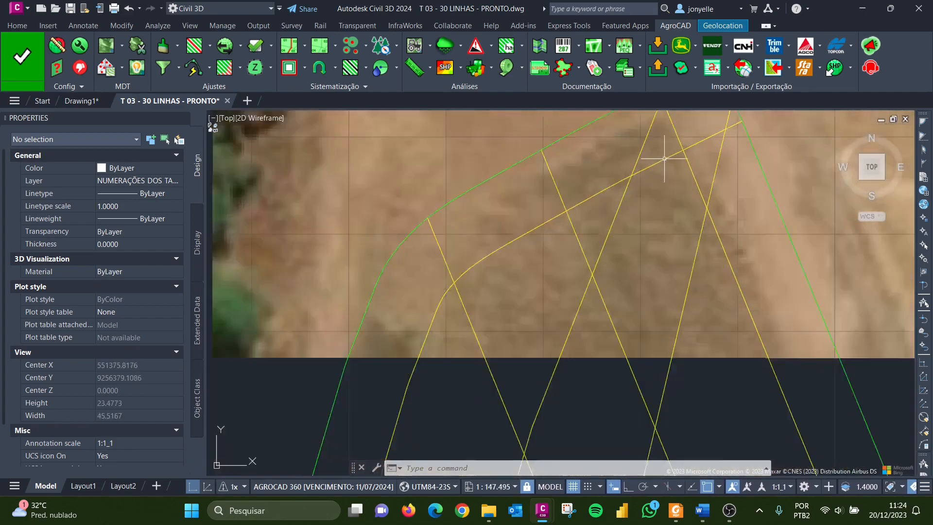
scroll(599, 171, up, 3)
scroll(602, 160, down, 3)
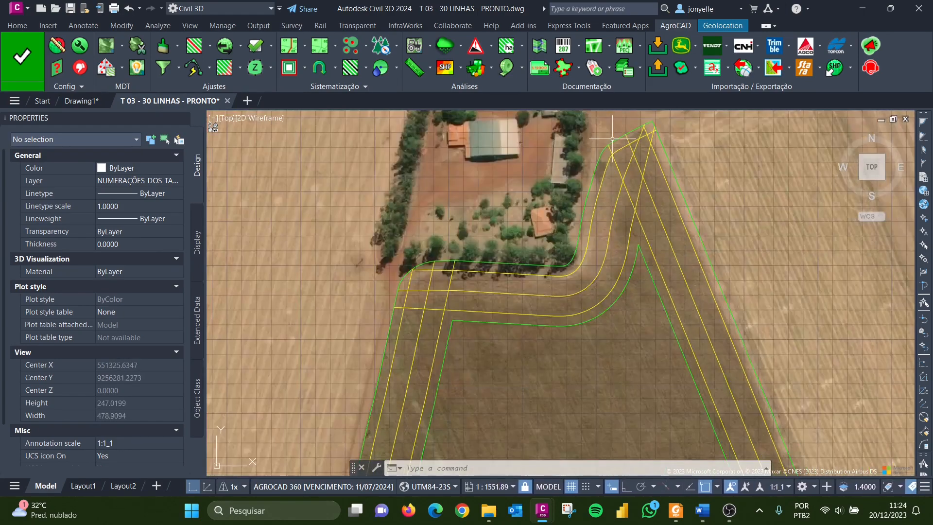
scroll(622, 141, up, 3)
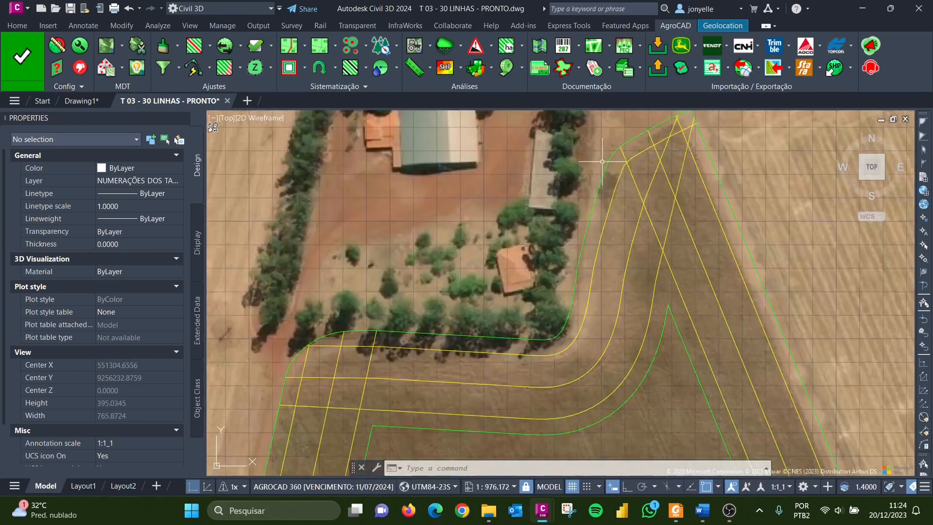
scroll(620, 270, up, 2)
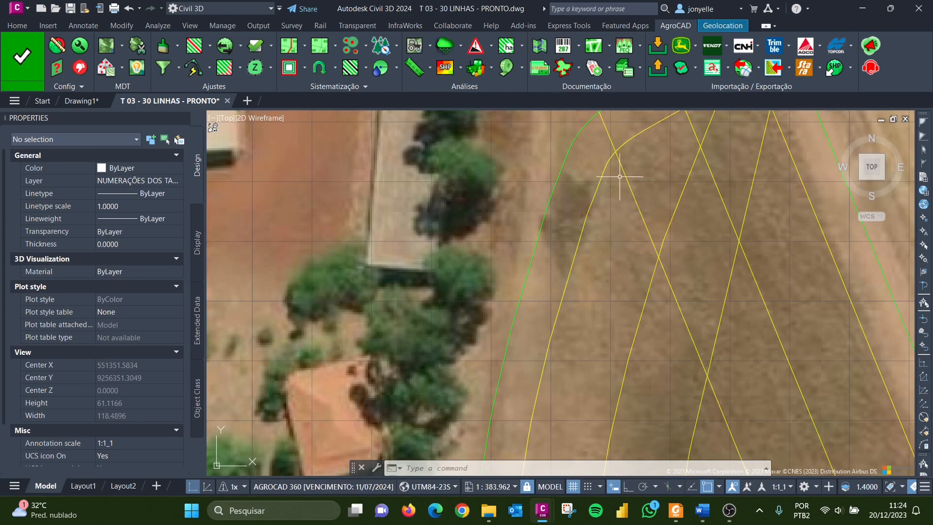
scroll(620, 176, down, 5)
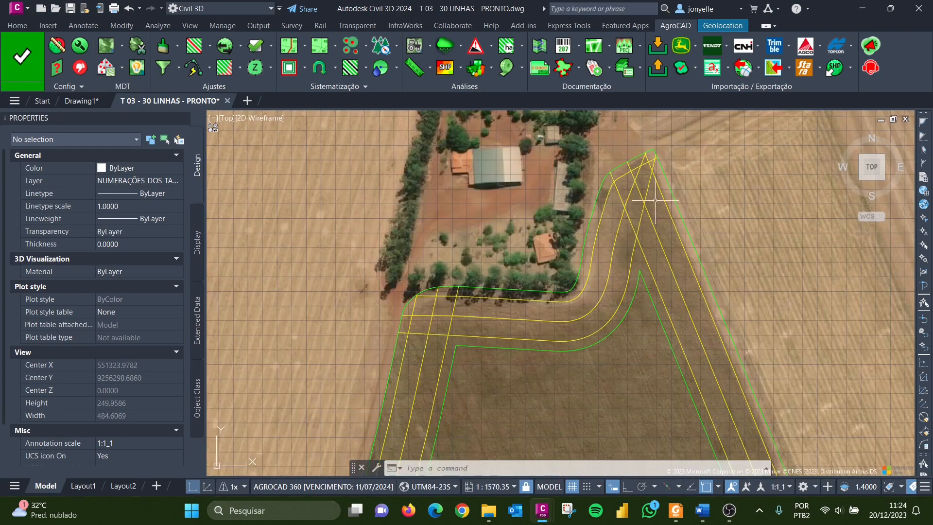
Inspect the extended pass ends against the boundary at the field's southwestern and southeastern corners
scroll(646, 138, down, 7)
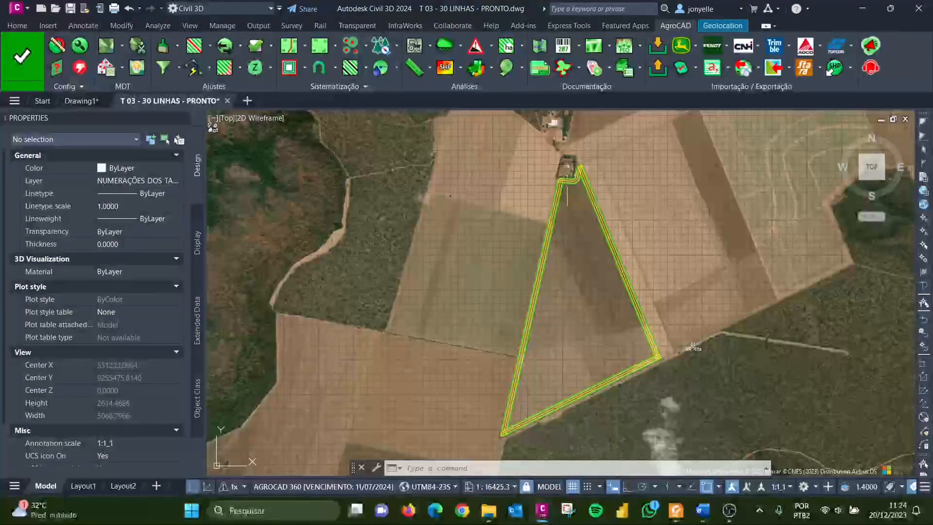
scroll(499, 440, up, 4)
scroll(499, 441, up, 10)
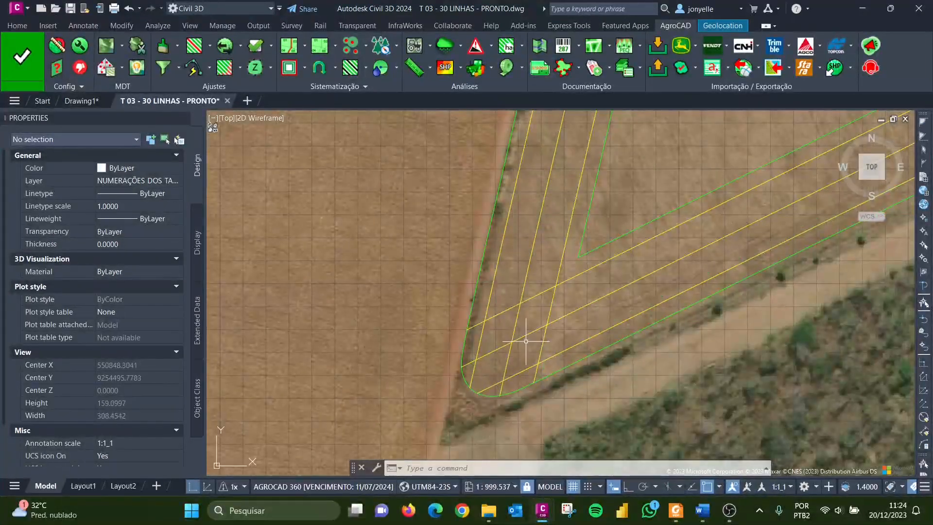
scroll(473, 320, down, 12)
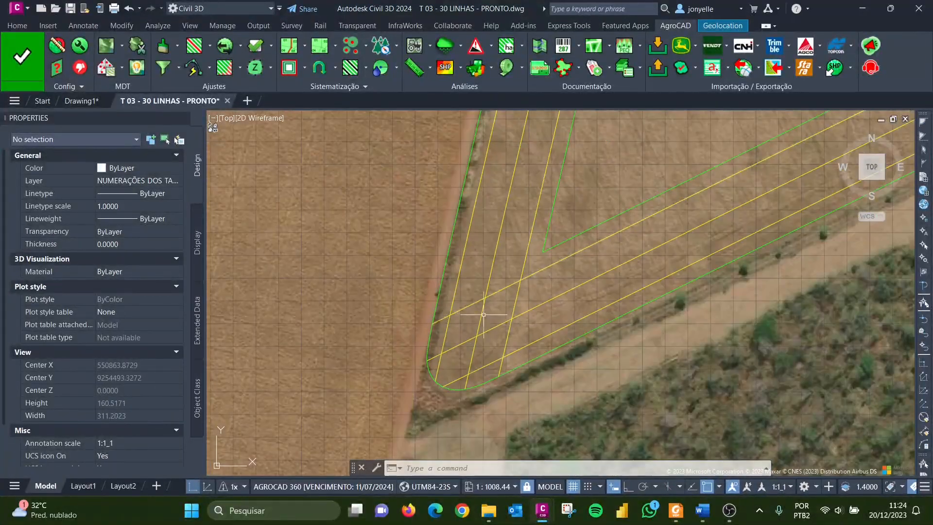
scroll(611, 322, down, 5)
scroll(546, 216, up, 14)
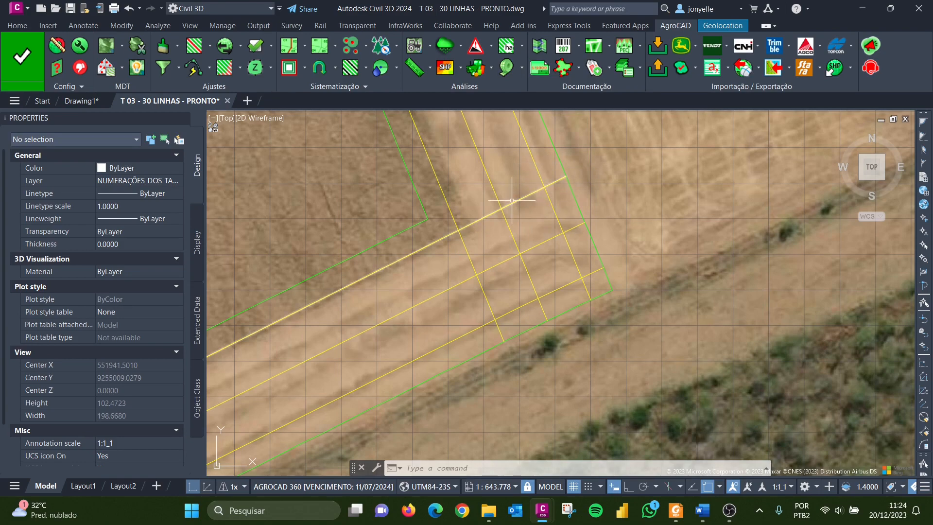
mouse_move(512, 200)
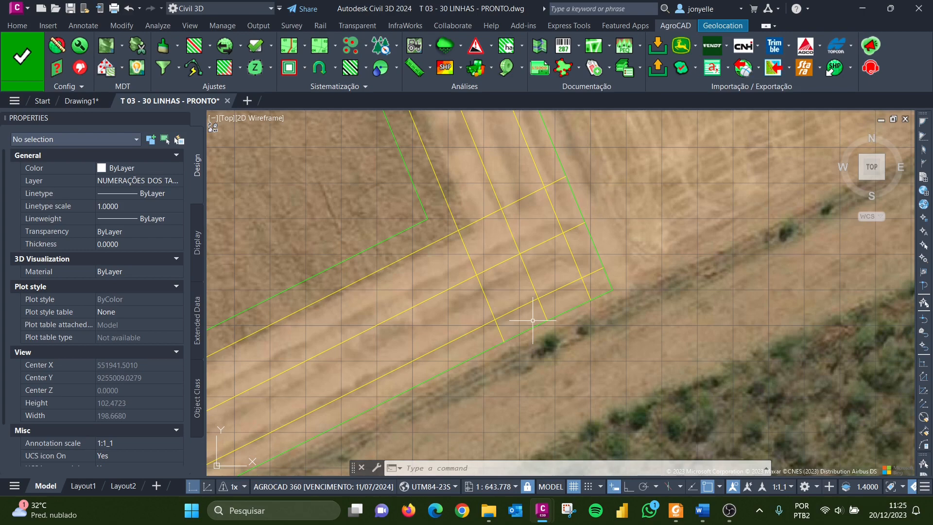
mouse_move(536, 322)
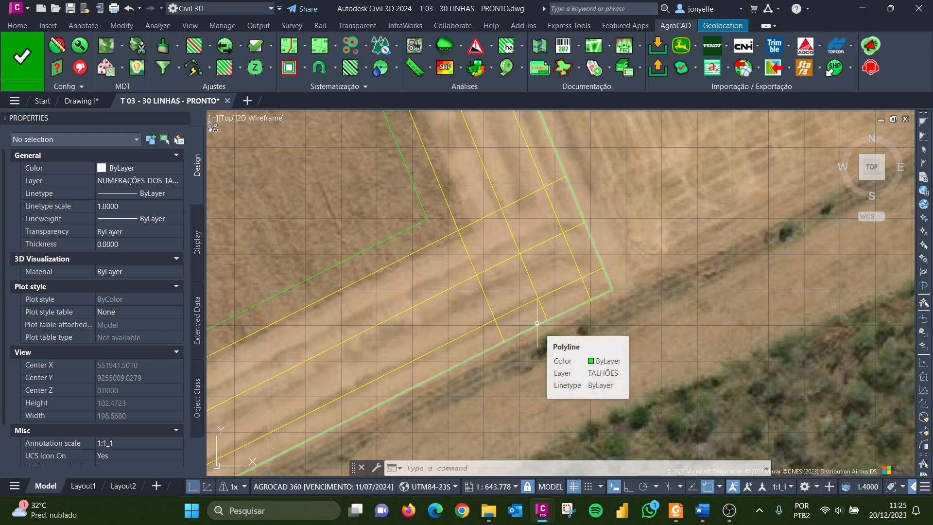
scroll(536, 323, down, 12)
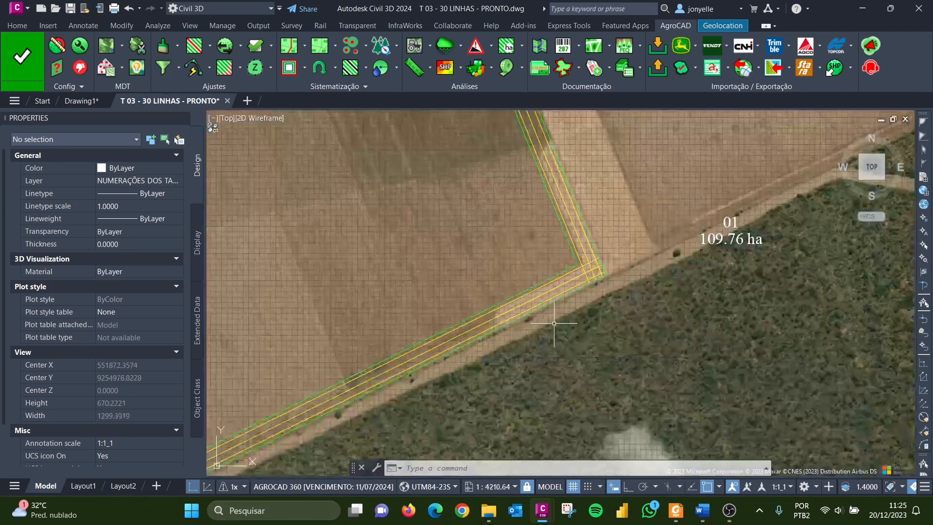
scroll(537, 217, up, 2)
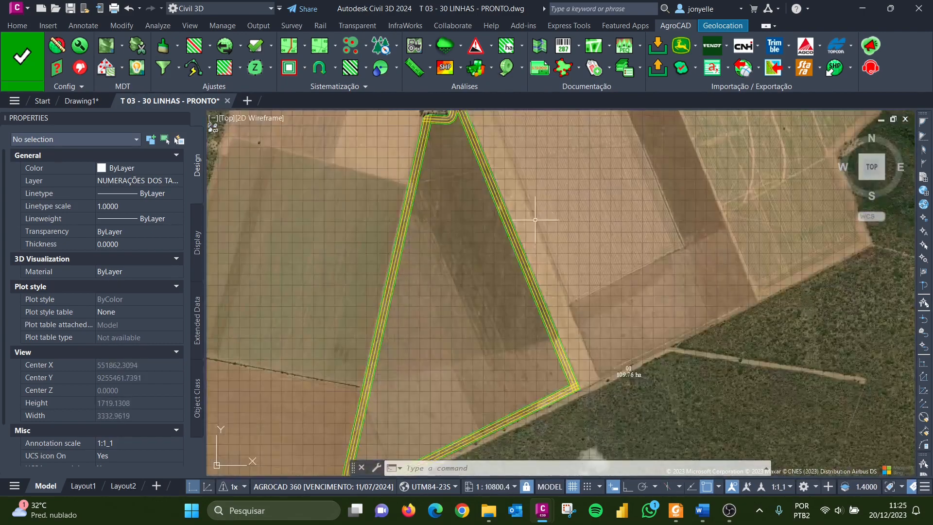
scroll(576, 240, down, 2)
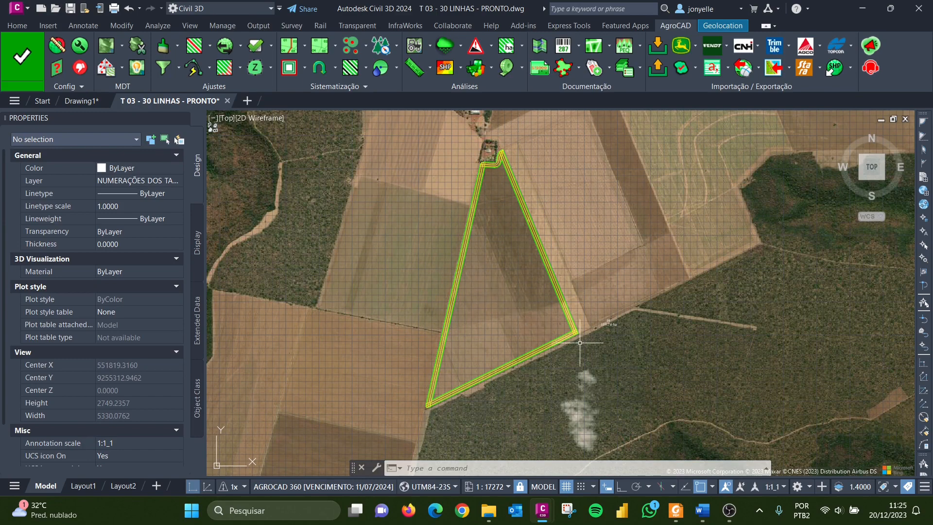
Offset the innermost headland pass on the field's western side by 13.5 m toward the field interior
scroll(486, 292, up, 4)
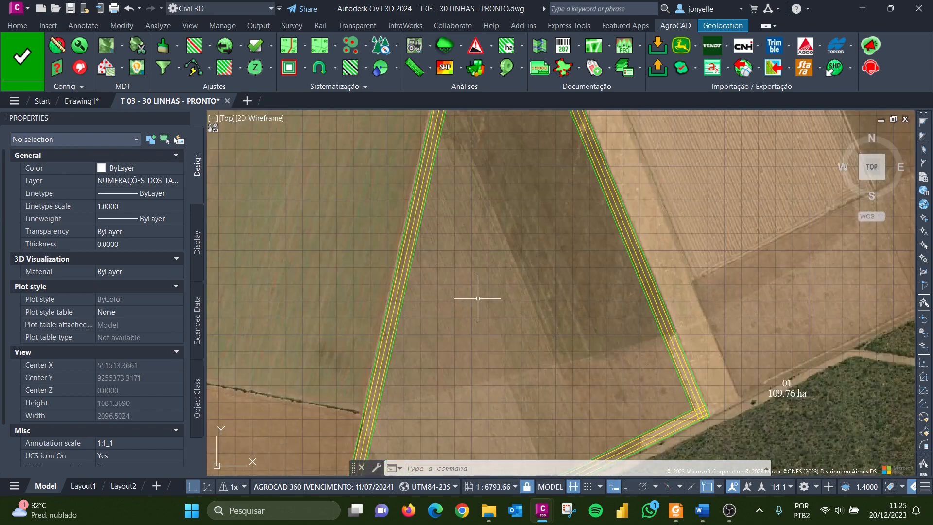
scroll(478, 283, down, 1)
scroll(438, 214, up, 3)
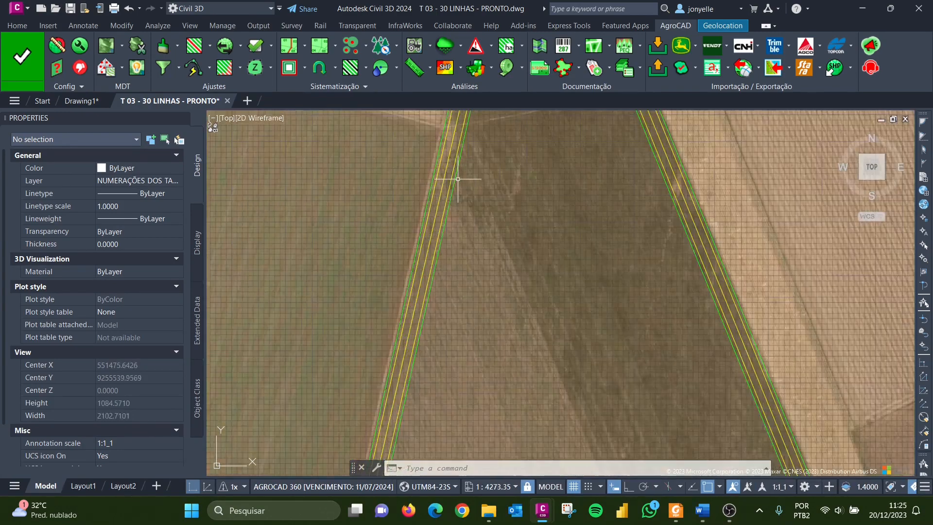
scroll(433, 261, down, 4)
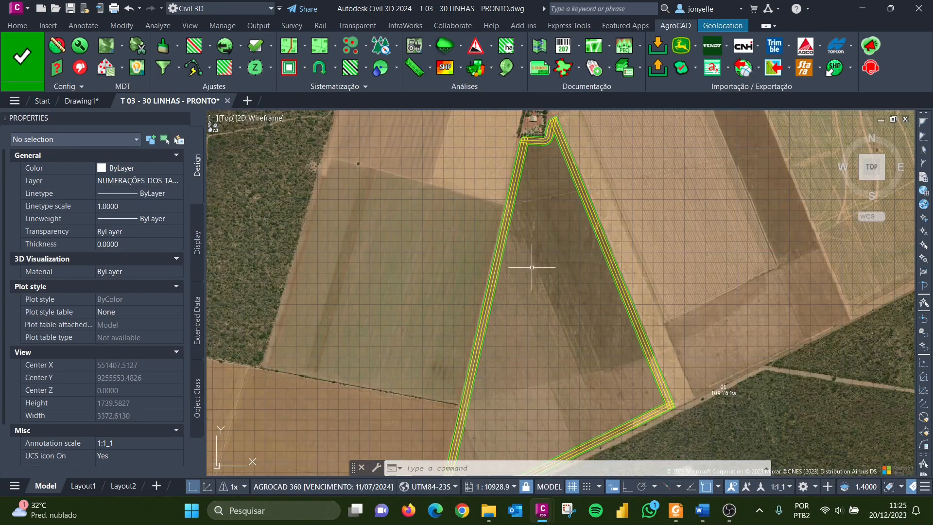
scroll(515, 148, up, 8)
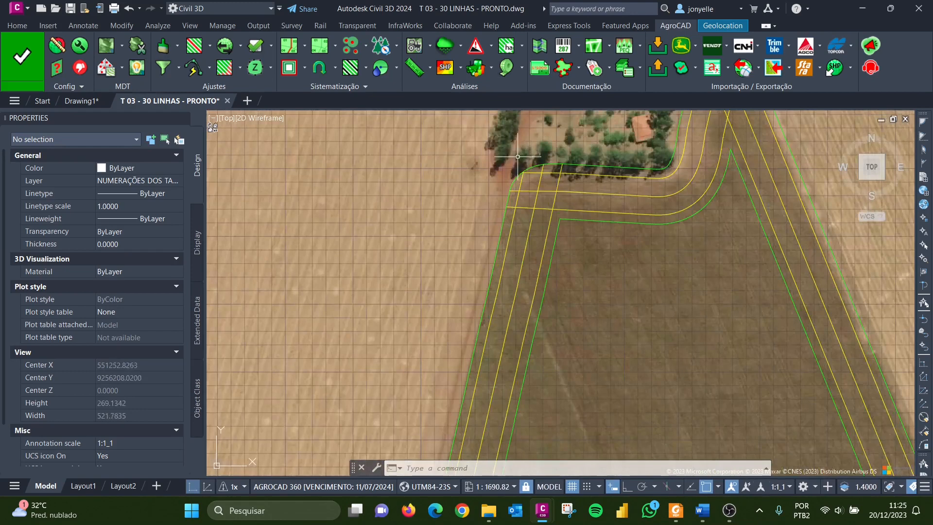
text(o)
key(Return)
text(13.5)
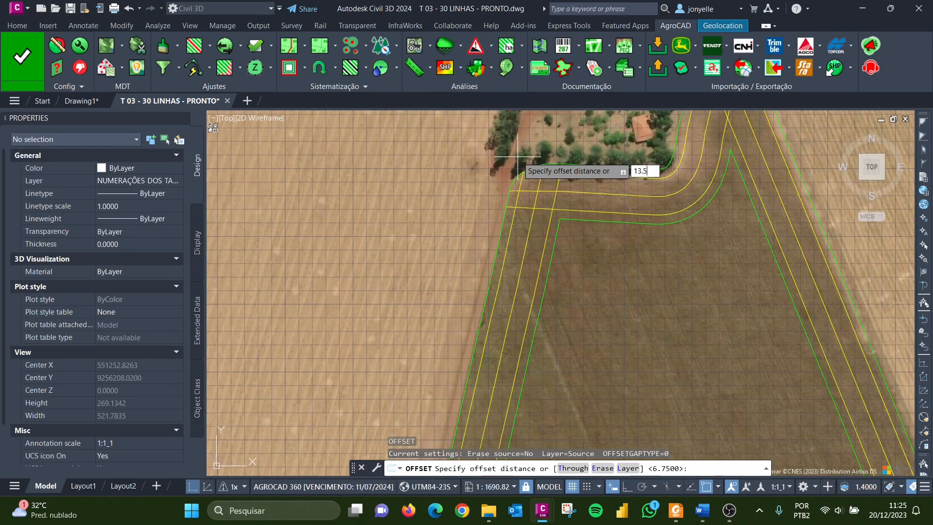
key(Return)
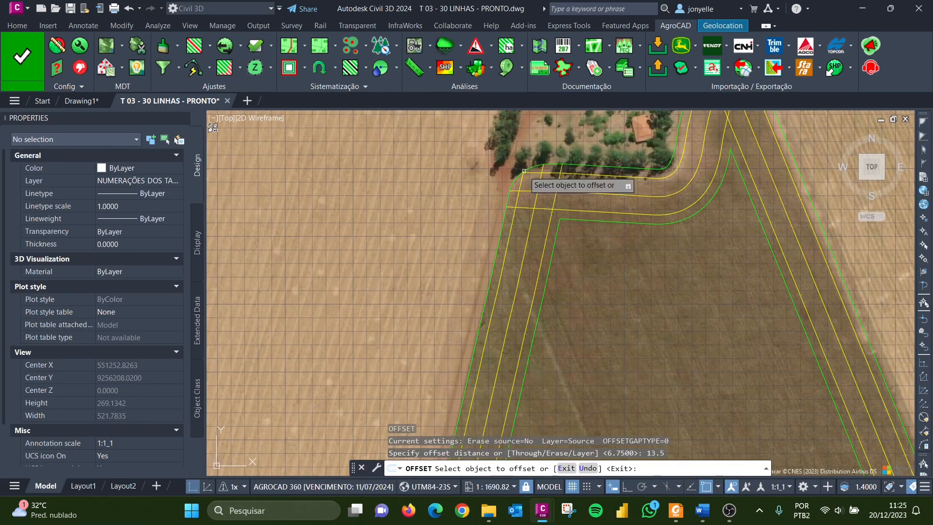
click(536, 301)
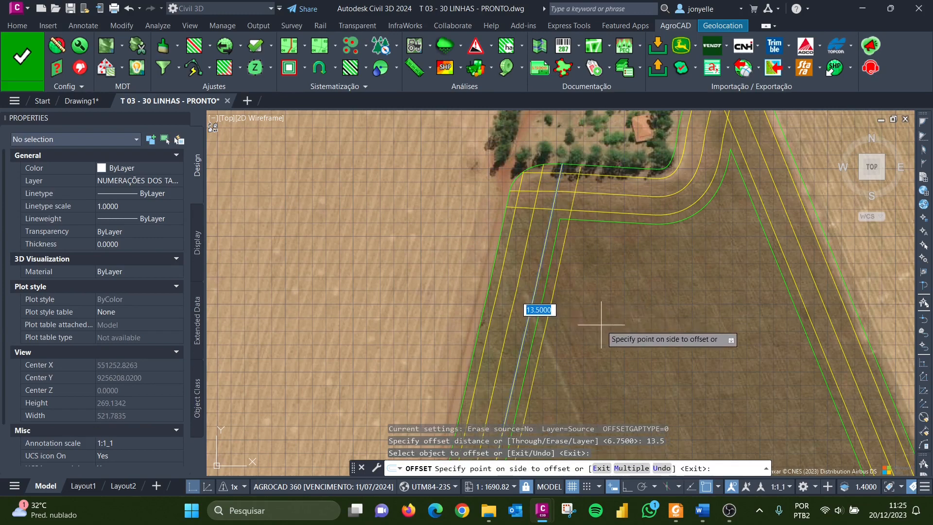
click(600, 324)
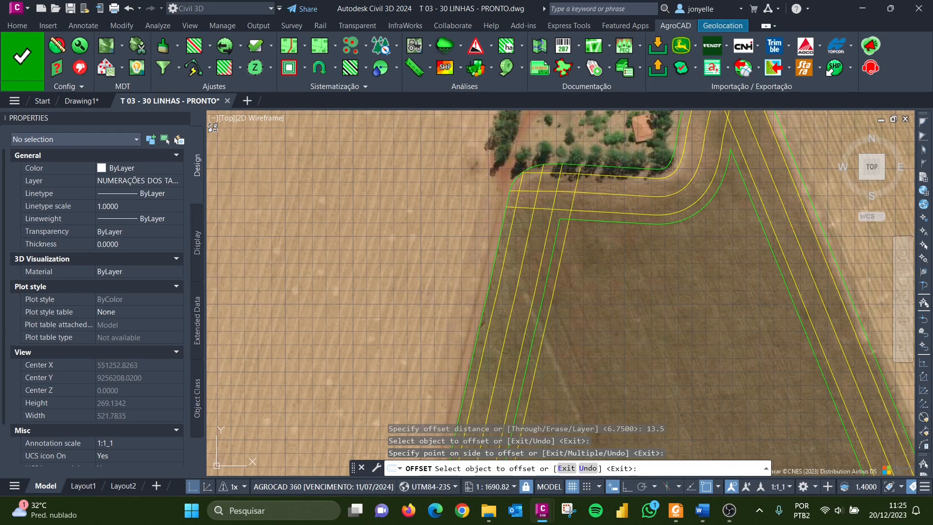
End the offset and examine the new interior line against the inner headland boundary near the field's northwestern corner
key(Escape)
scroll(497, 197, down, 5)
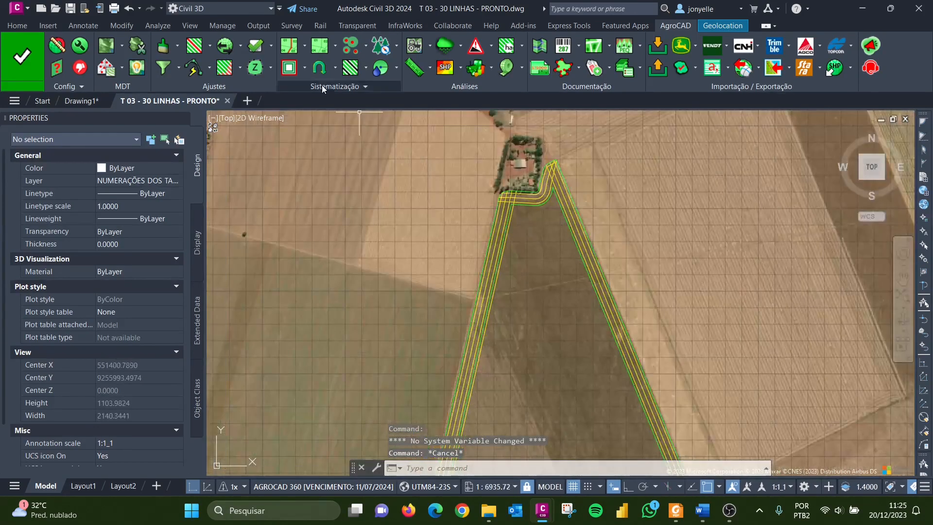
scroll(570, 186, down, 4)
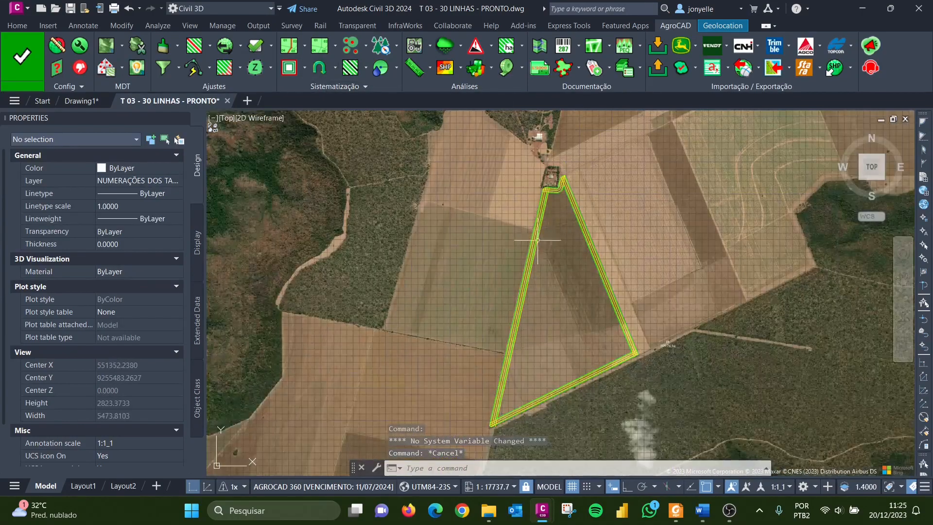
scroll(559, 204, up, 4)
scroll(521, 203, down, 2)
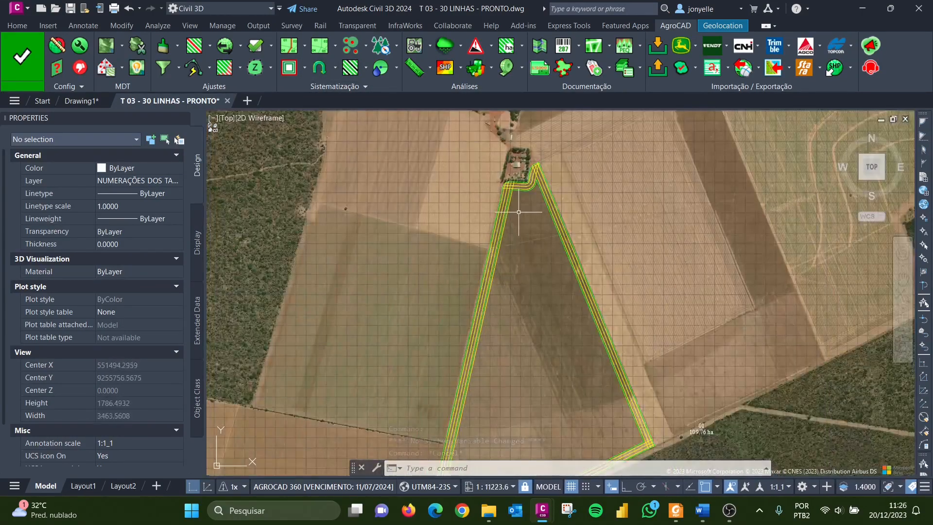
scroll(534, 202, up, 8)
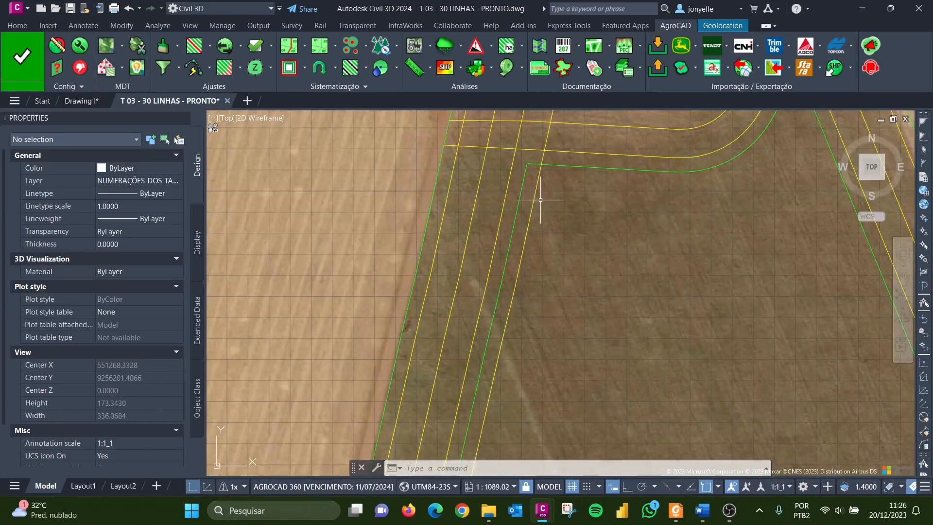
scroll(535, 208, down, 6)
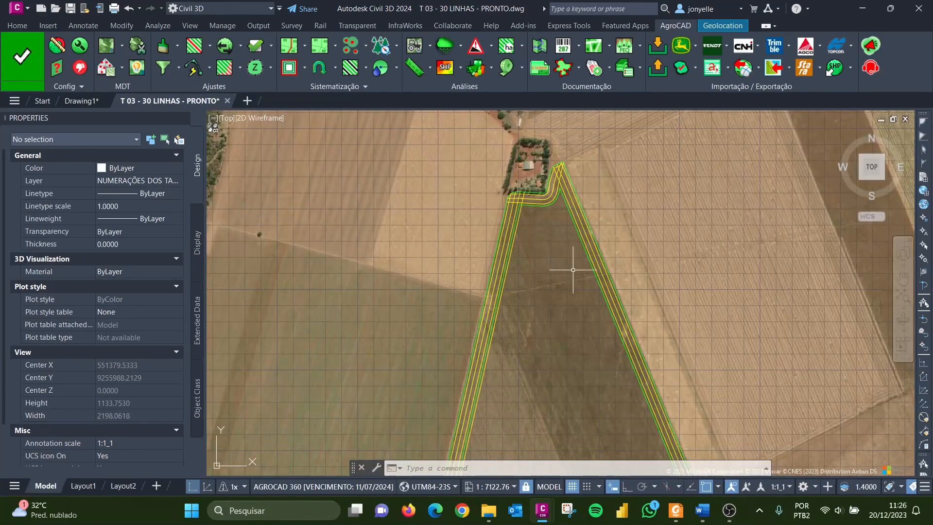
scroll(557, 223, down, 3)
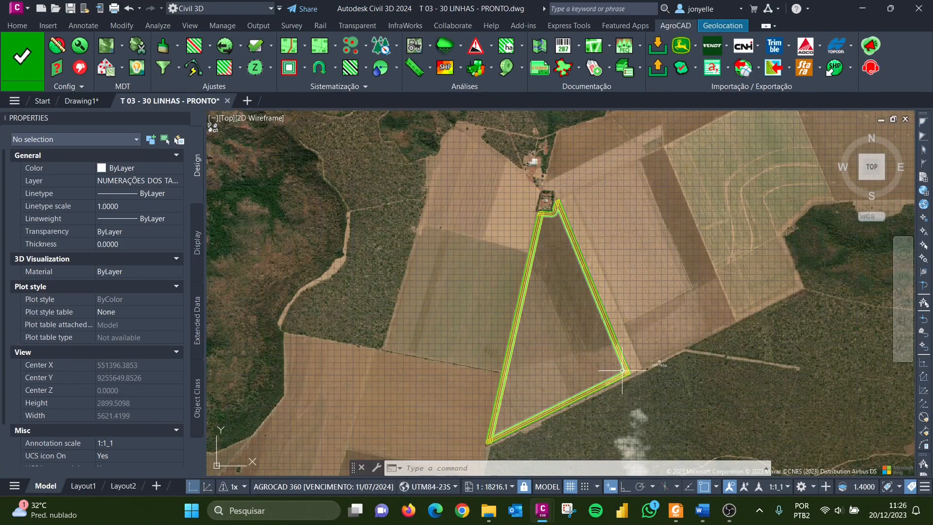
scroll(556, 222, up, 3)
scroll(555, 223, up, 7)
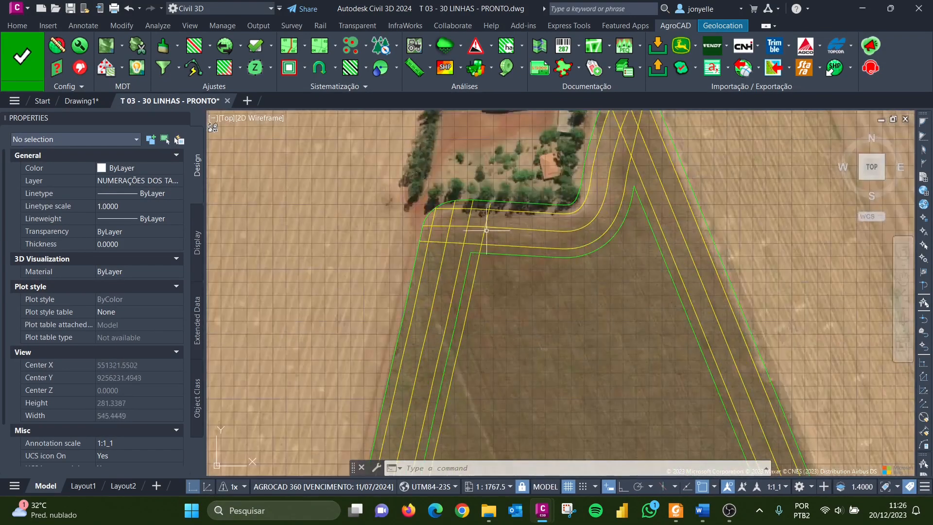
Examine the spacing between the headland passes and the new interior line along the field's western side down to the southwestern corner
scroll(523, 156, down, 12)
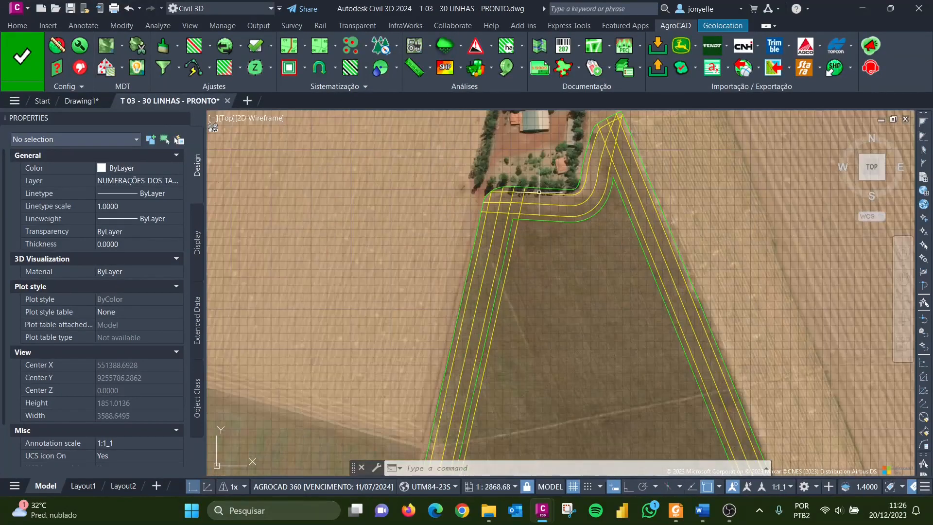
scroll(540, 194, up, 7)
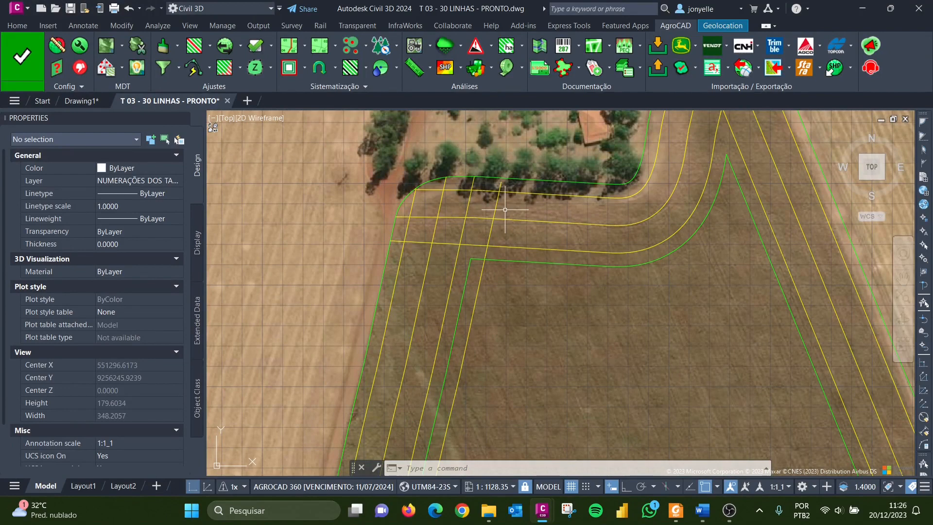
scroll(505, 209, down, 5)
scroll(479, 233, up, 3)
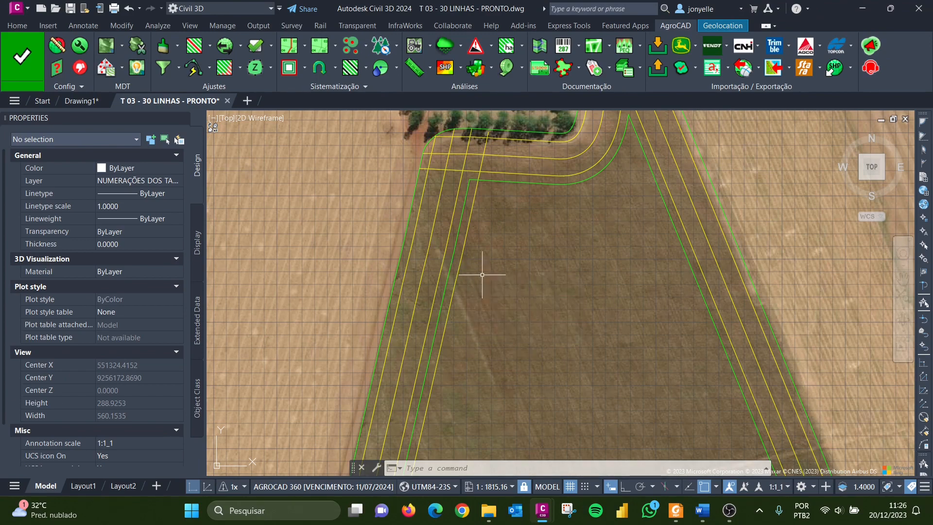
scroll(431, 261, up, 4)
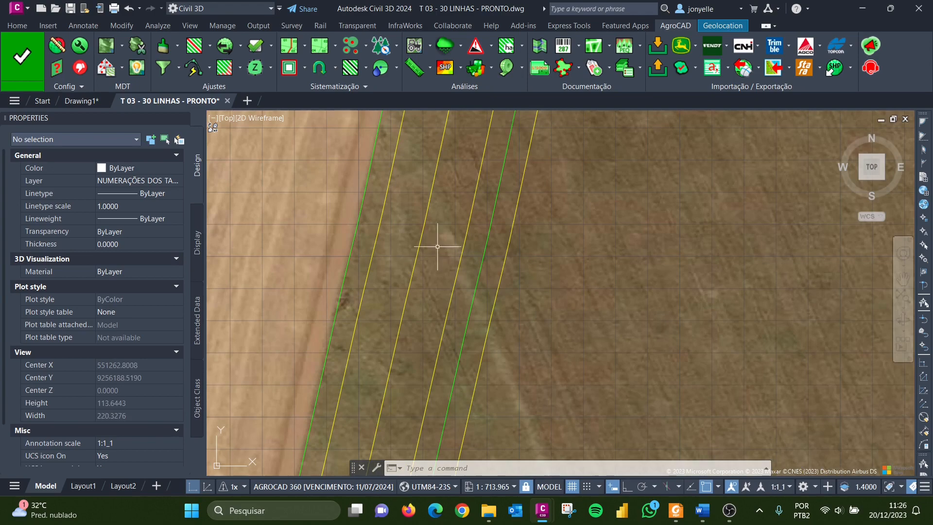
scroll(462, 221, down, 14)
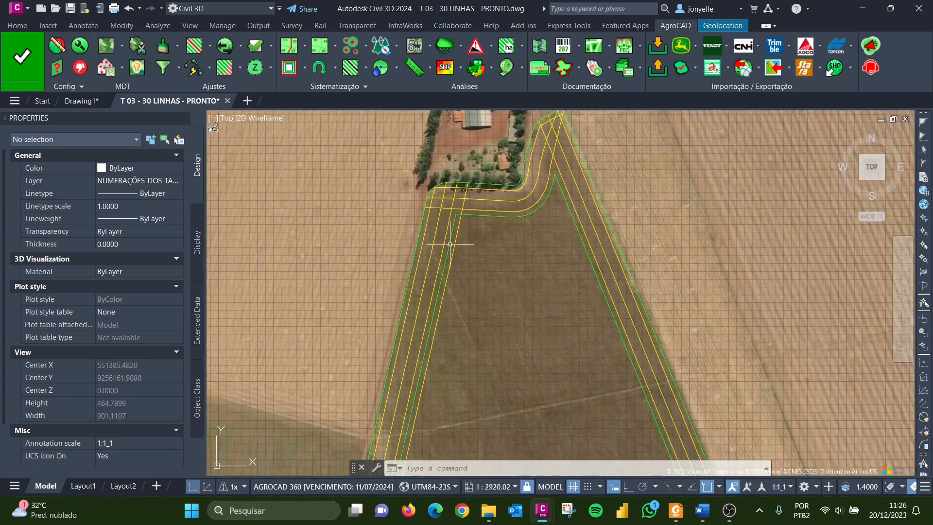
scroll(429, 437, up, 10)
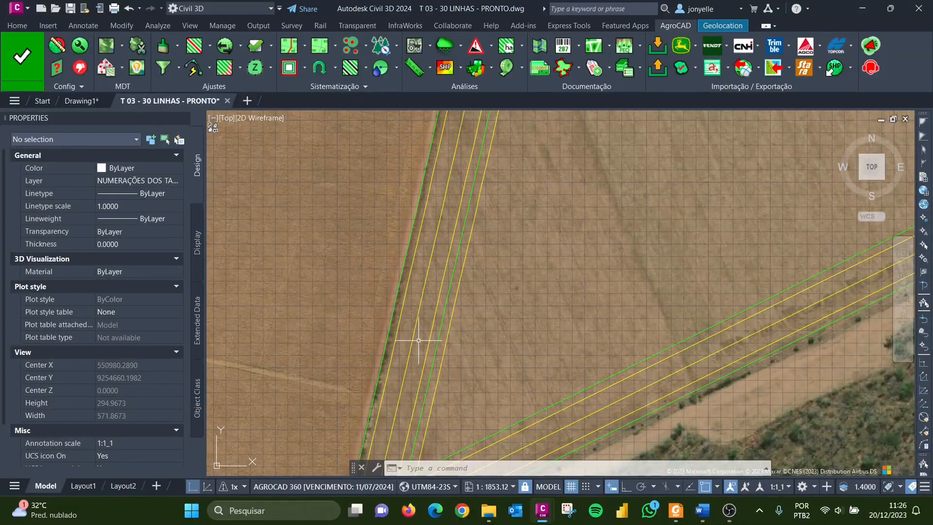
scroll(418, 340, down, 6)
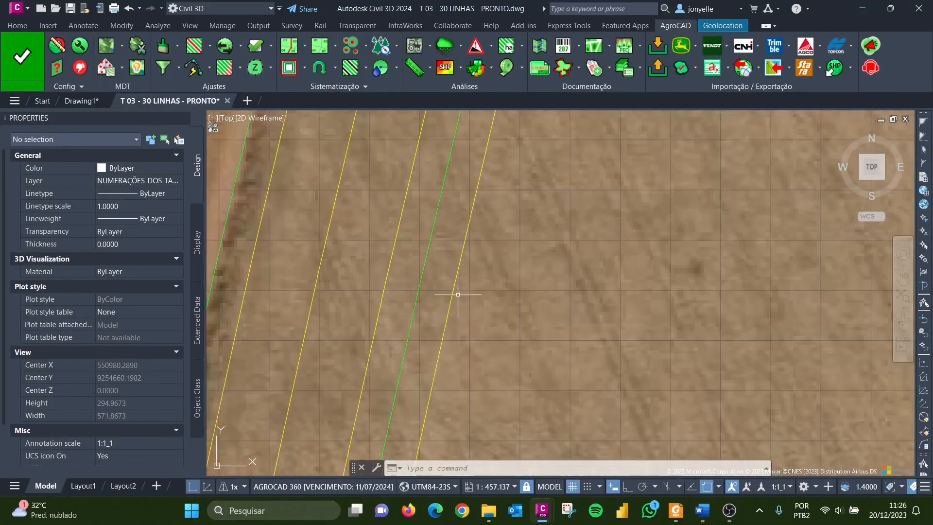
scroll(478, 259, down, 4)
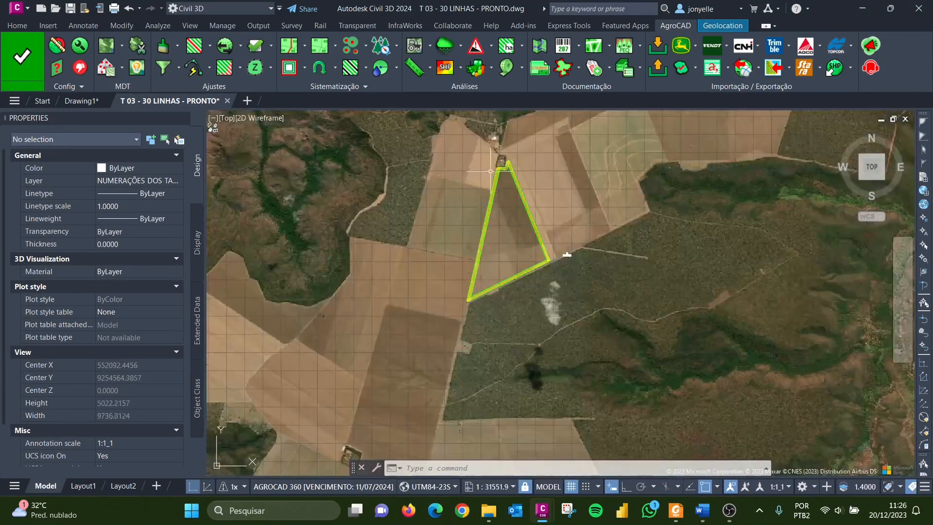
scroll(481, 171, up, 12)
scroll(554, 204, down, 6)
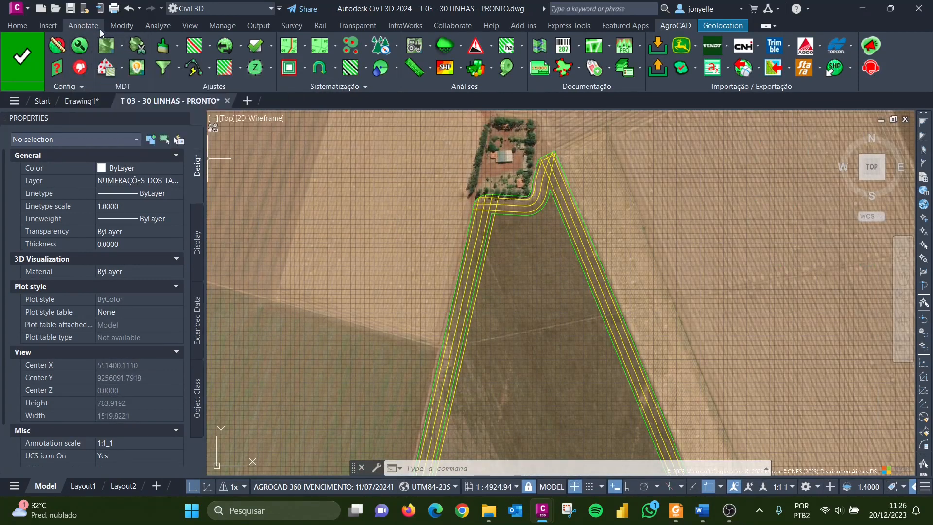
Review the line spacing for Sulcos in the AgroCAD configuration and accept the settings
click(82, 50)
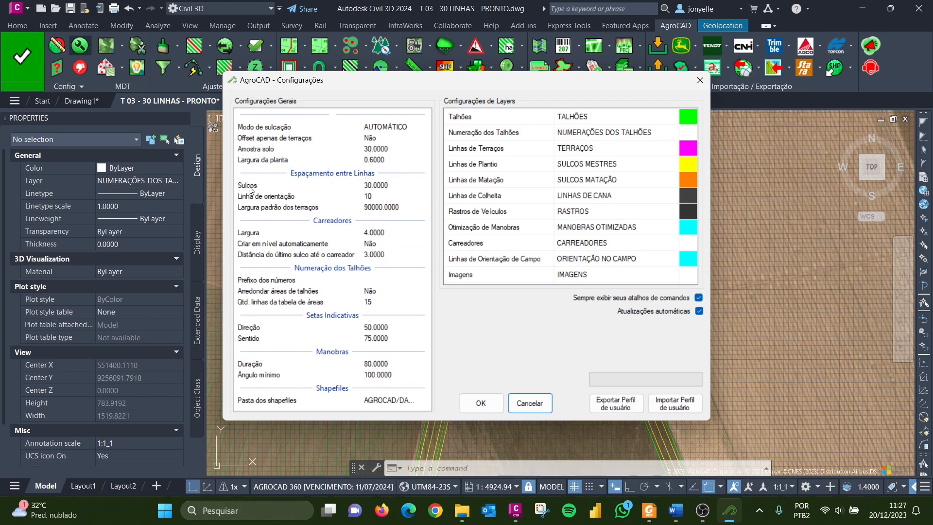
click(370, 188)
click(499, 404)
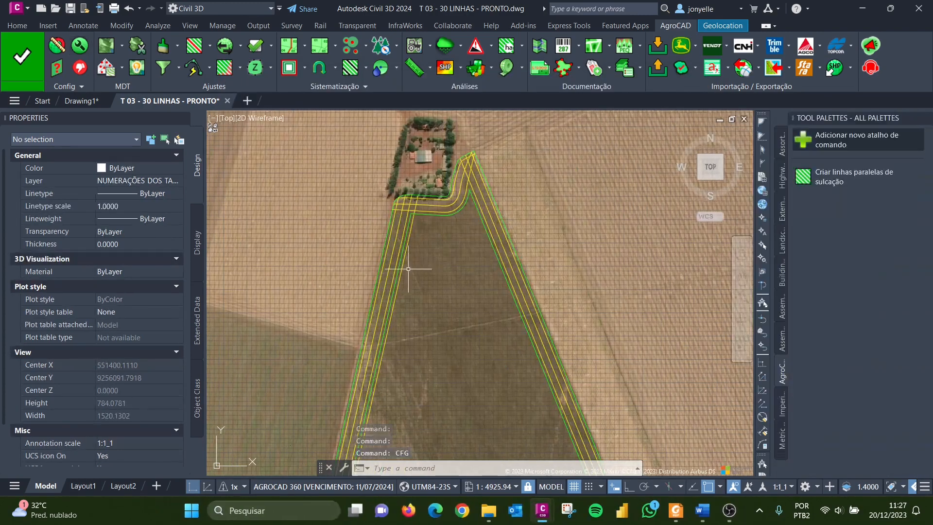
Examine where the new interior line crosses the headland passes at the northwestern corner, and close the tool palettes
scroll(457, 226, down, 4)
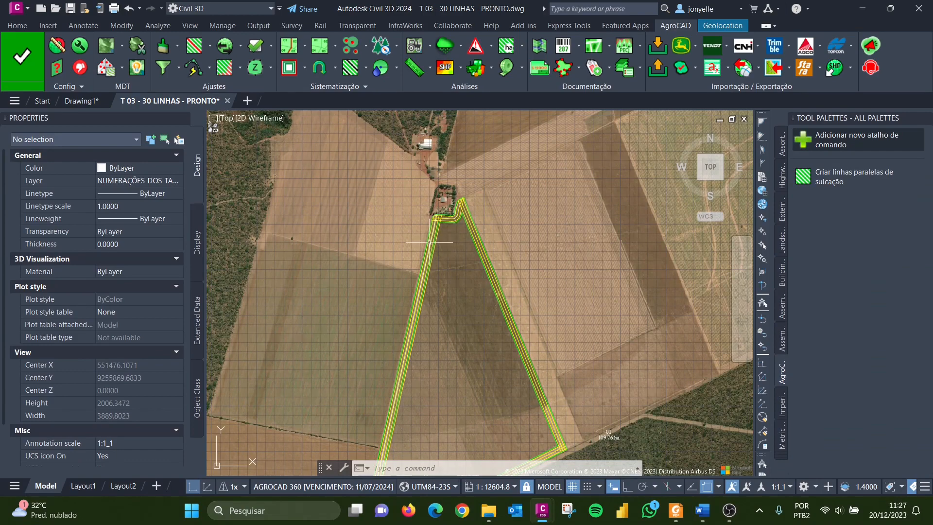
scroll(445, 230, up, 6)
scroll(459, 260, down, 4)
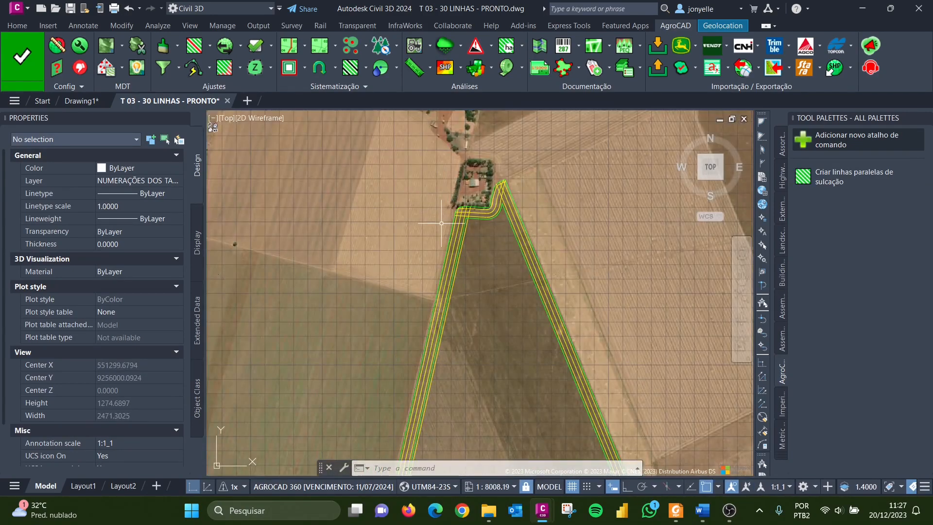
scroll(516, 214, up, 12)
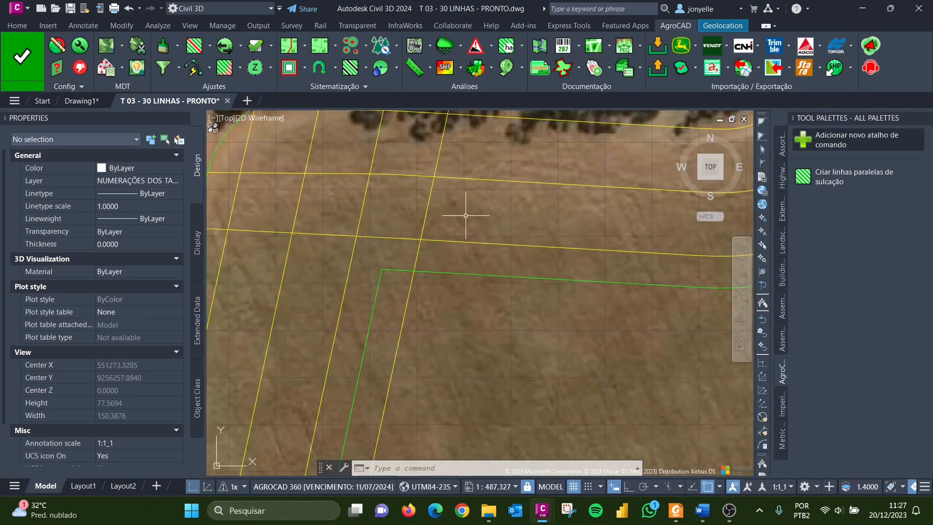
scroll(515, 212, down, 5)
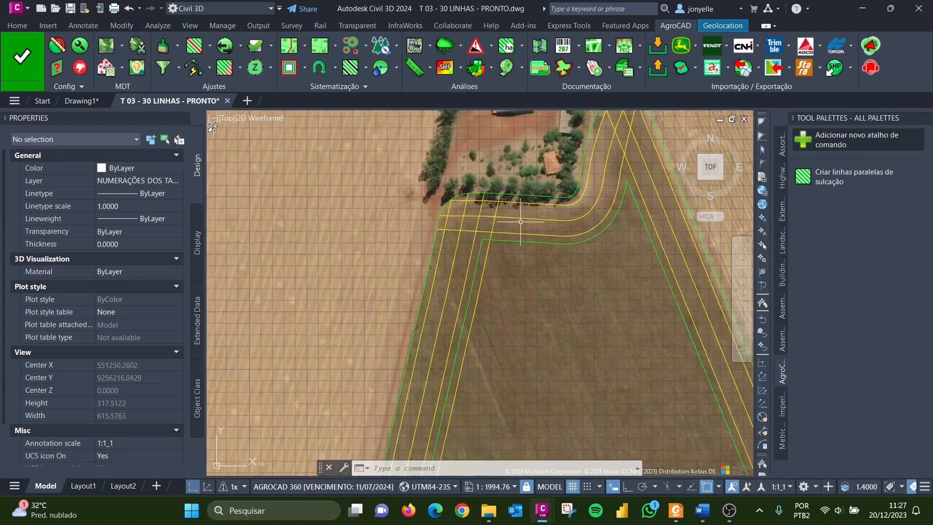
scroll(510, 219, up, 3)
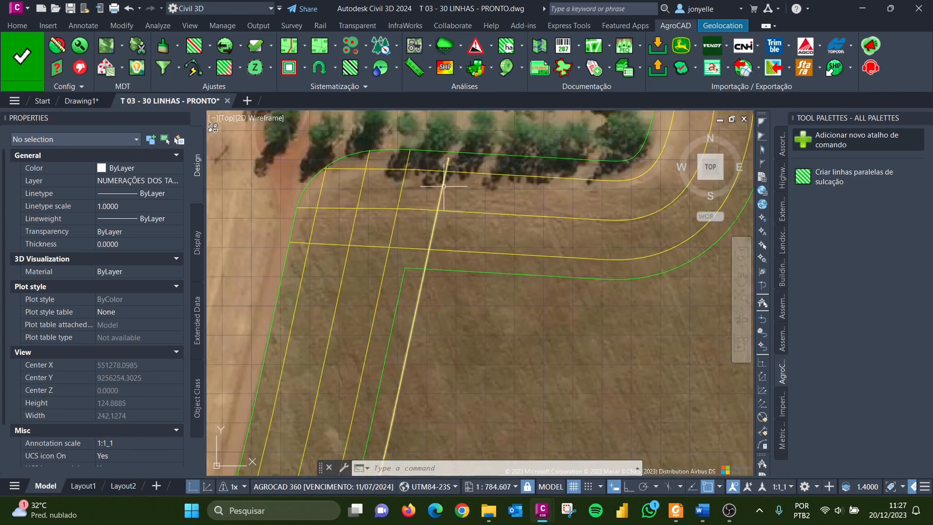
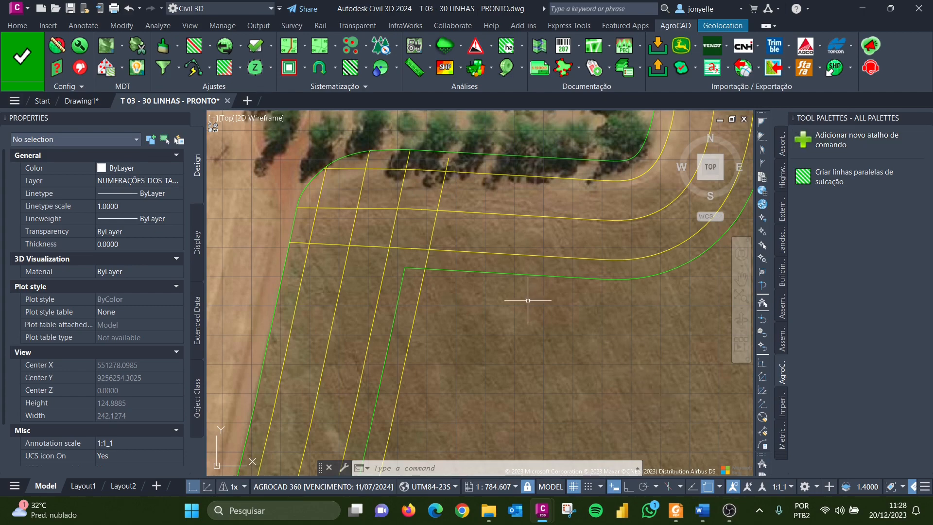
click(925, 118)
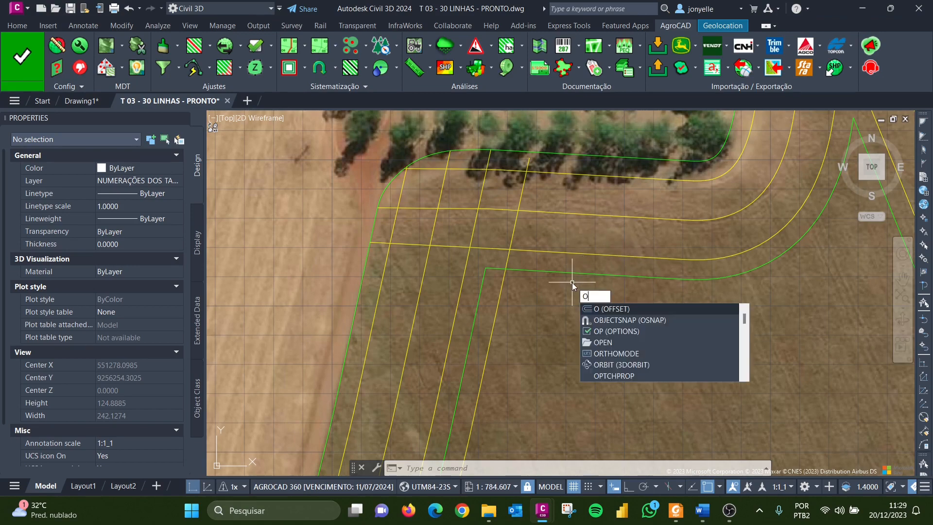
Offset the green inner headland boundary by 15 m outward, toward the field's outer boundary
key(Return)
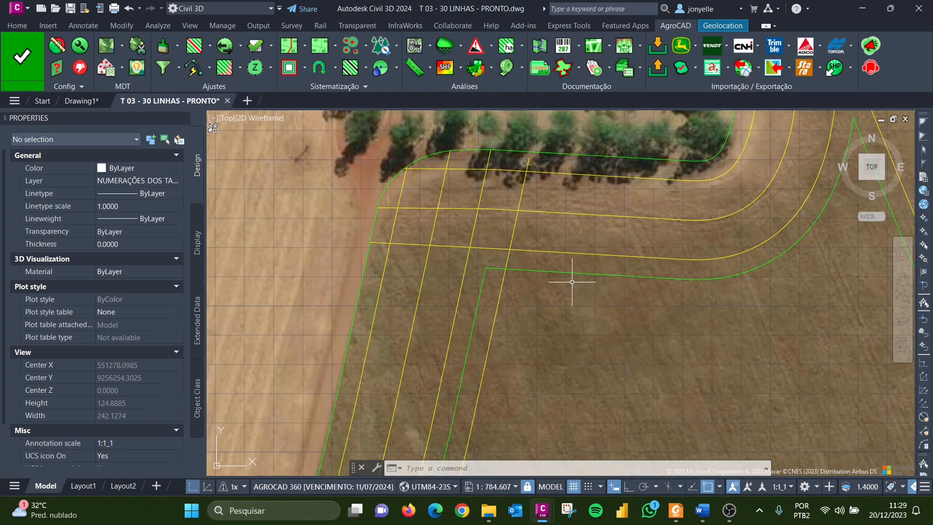
text(15)
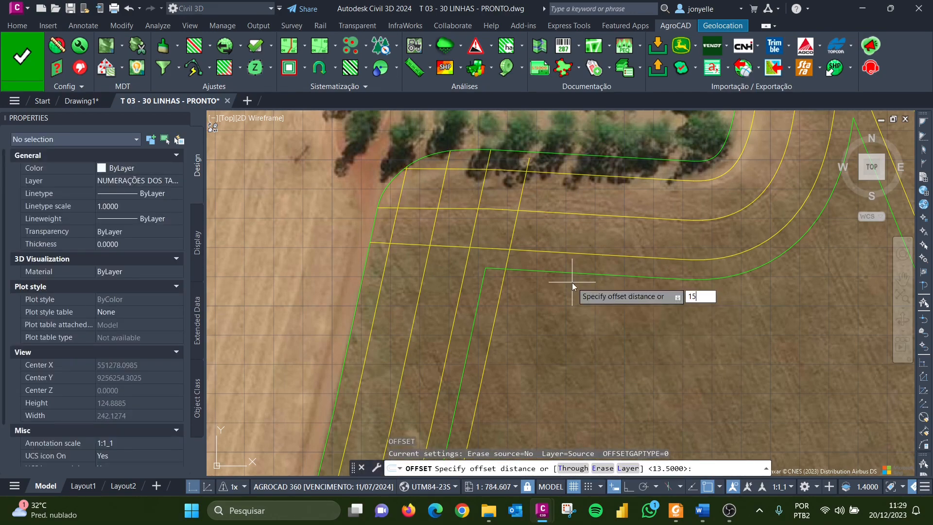
key(Return)
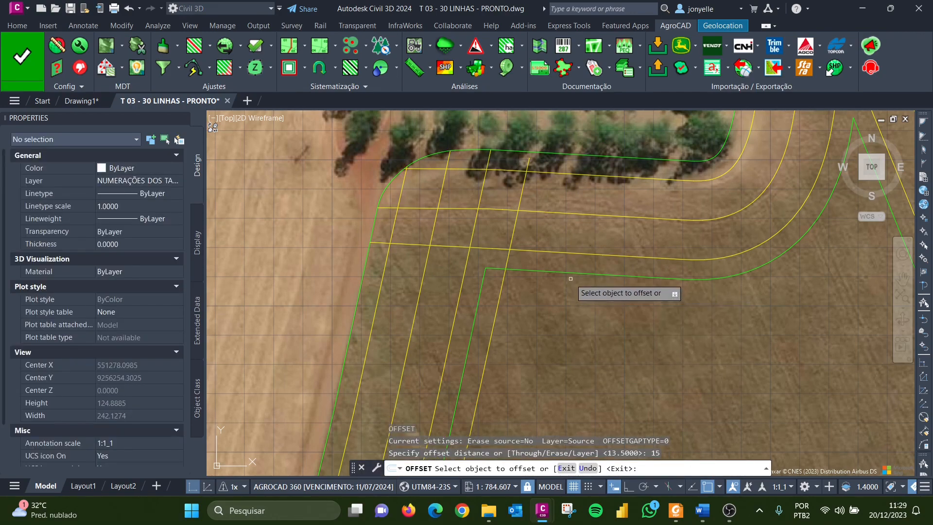
click(570, 272)
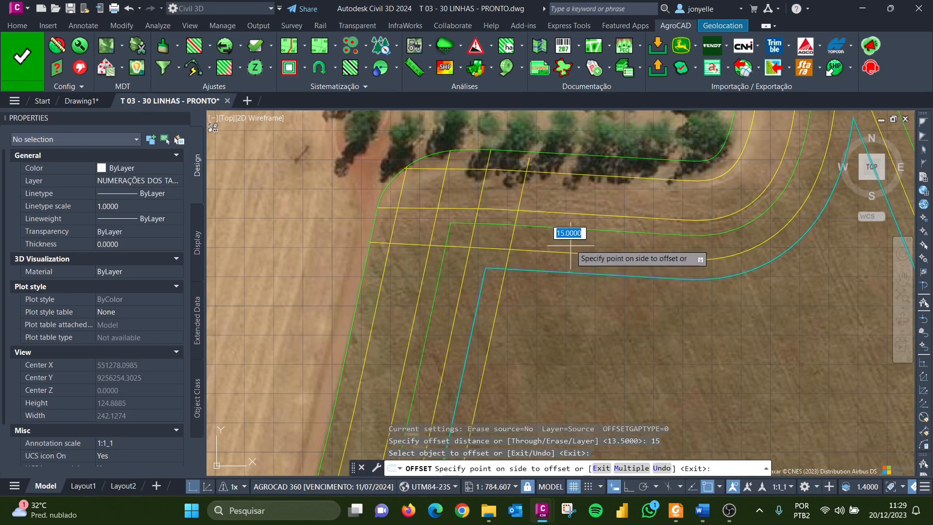
click(579, 191)
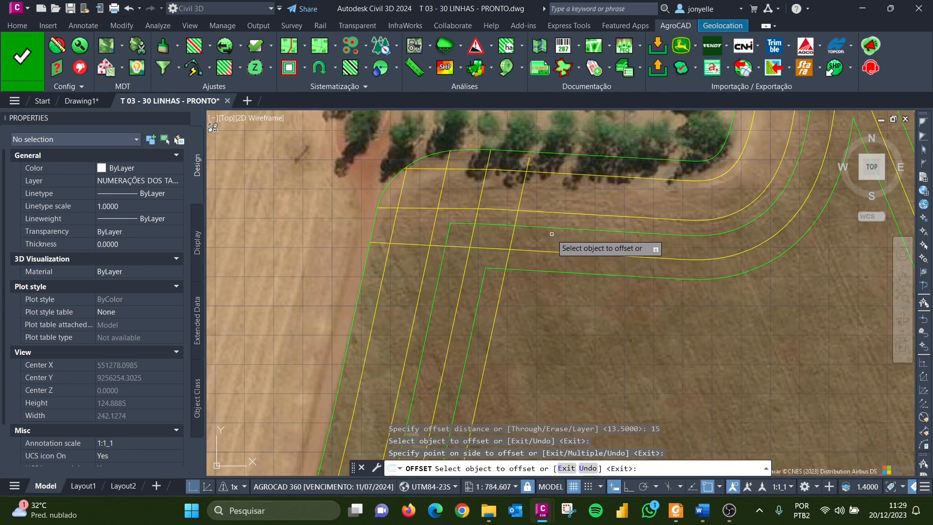
key(Escape)
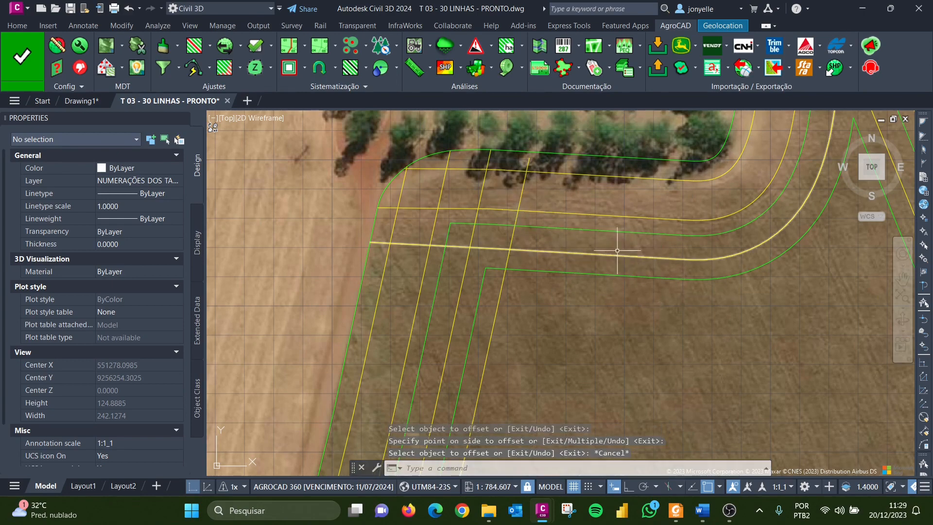
Examine where the offset inner boundary crosses the headland passes and the interior line at the northwestern corner
scroll(543, 209, down, 6)
scroll(543, 210, up, 4)
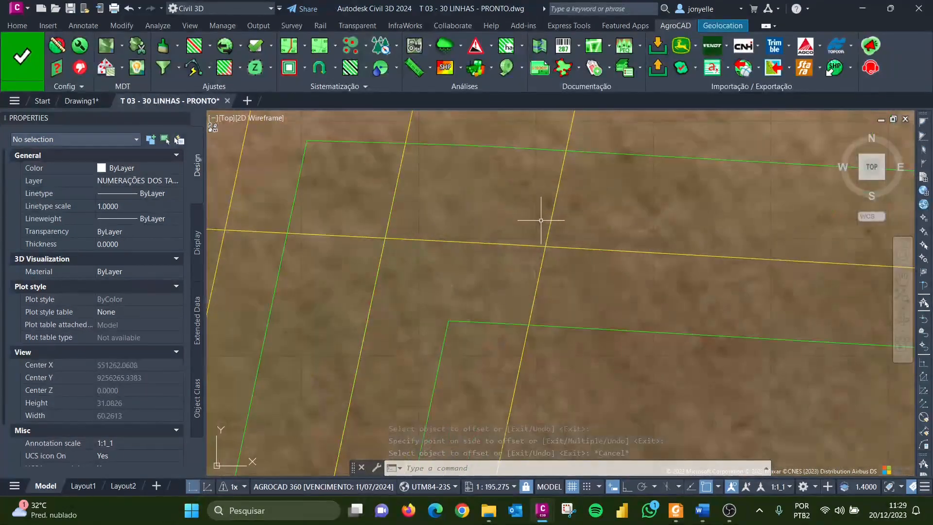
scroll(525, 232, down, 4)
scroll(525, 232, down, 3)
scroll(517, 214, up, 3)
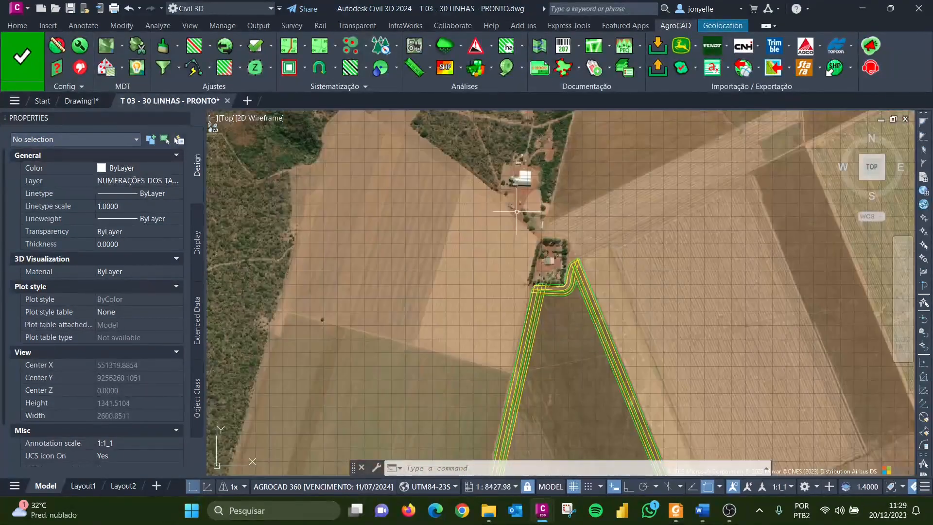
scroll(568, 308, up, 2)
scroll(466, 228, down, 2)
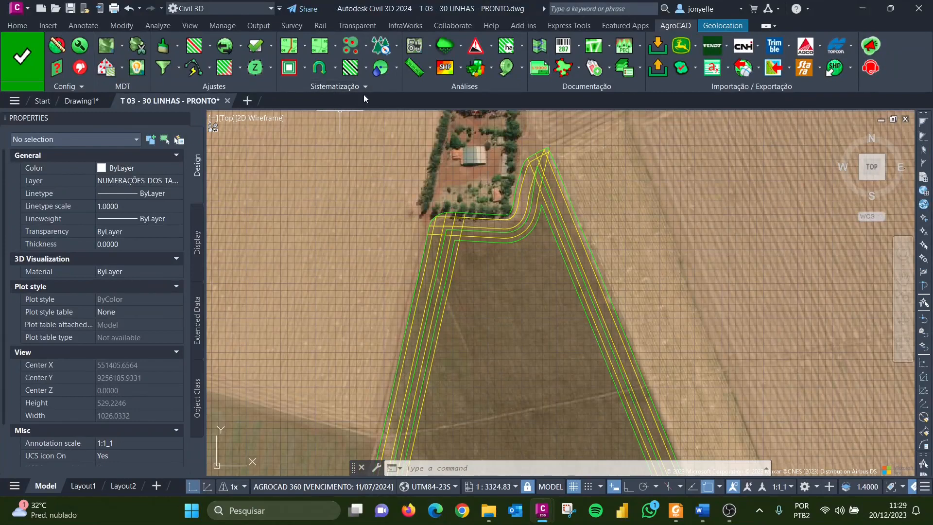
Start creating parallel furrow lines (Criar linhas paralelas de sulcação) with the 15 m offset boundary as the field polygon
click(305, 70)
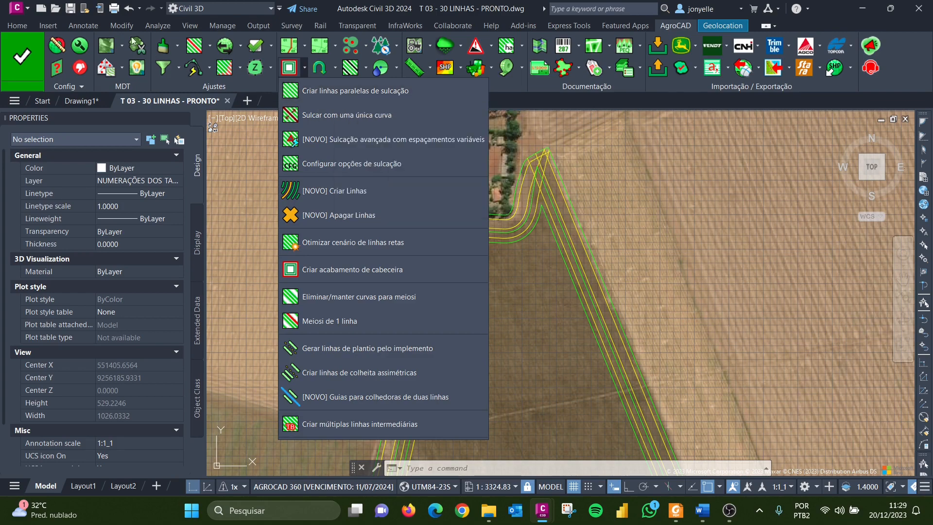
click(328, 91)
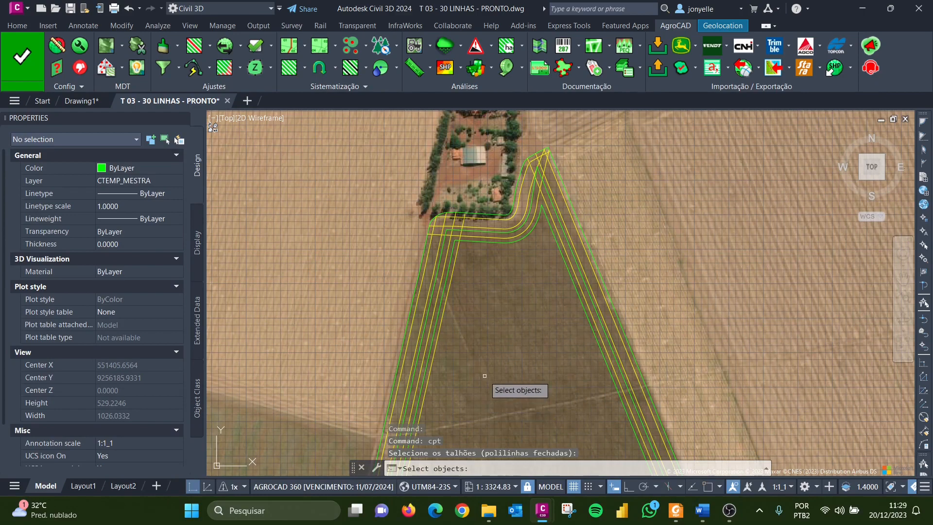
scroll(476, 264, up, 2)
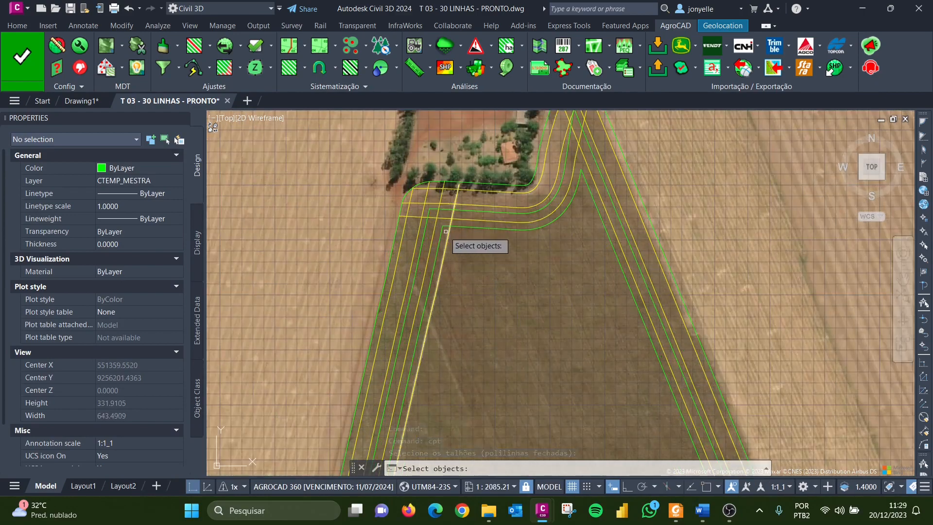
scroll(474, 209, up, 2)
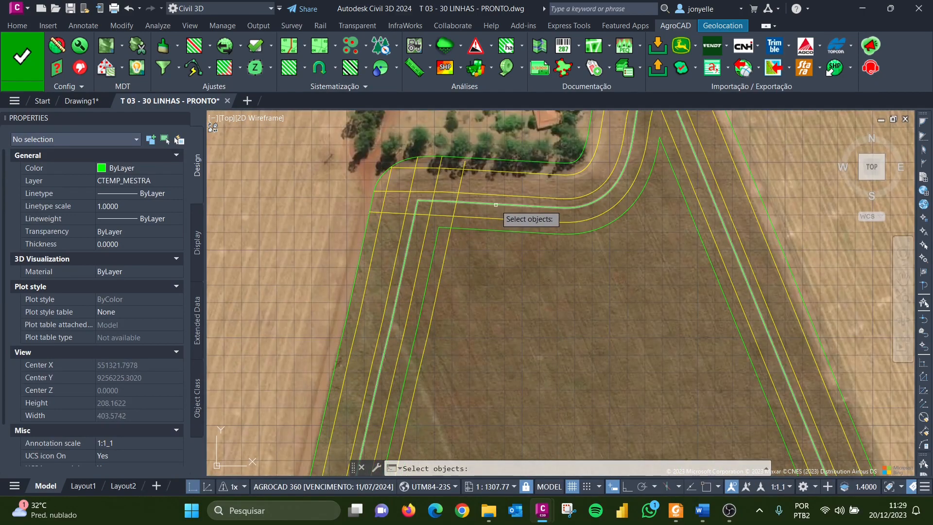
scroll(450, 201, up, 6)
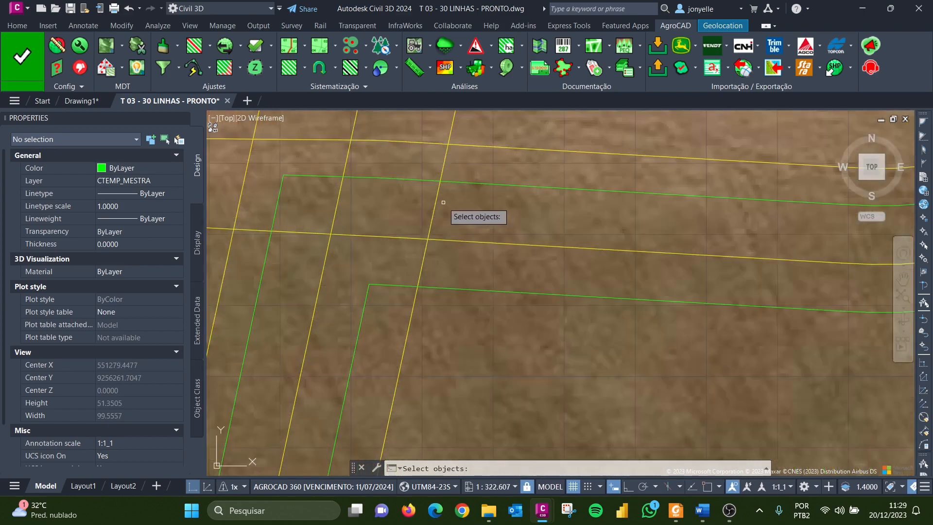
scroll(440, 202, down, 4)
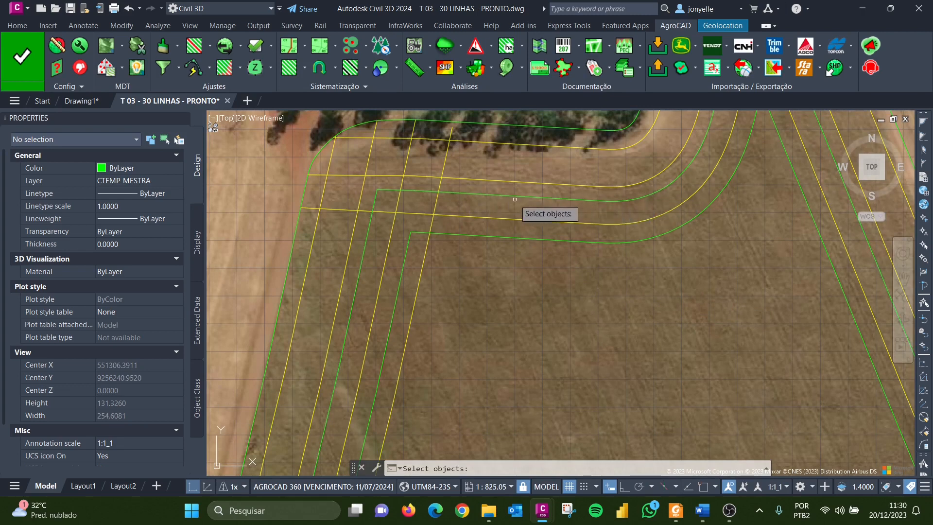
click(458, 191)
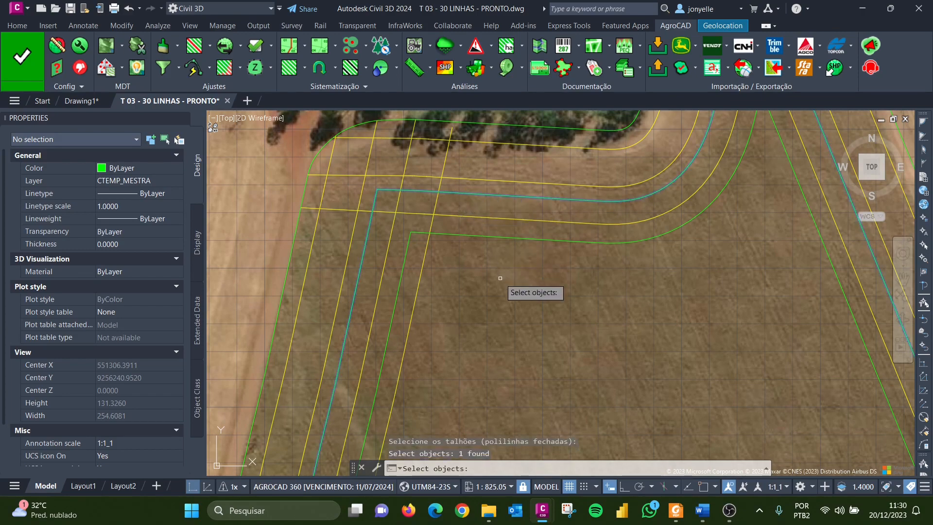
key(Return)
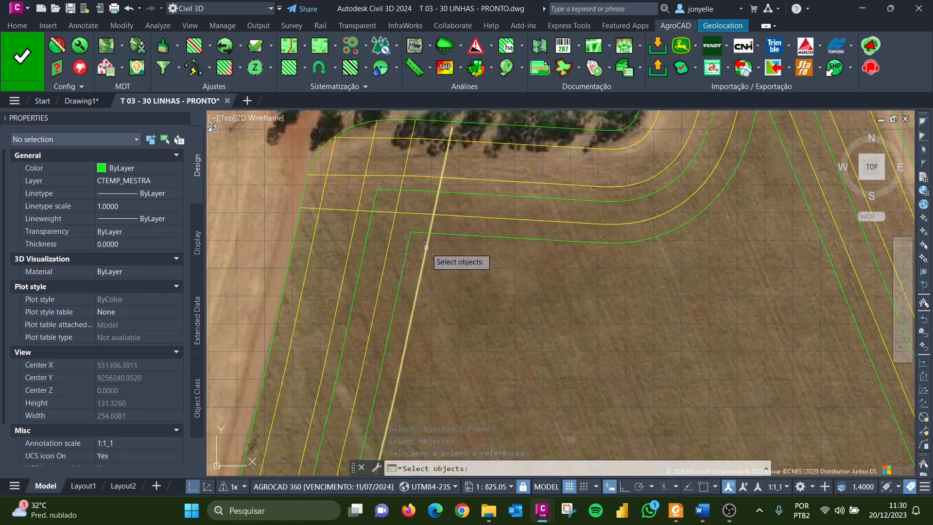
Set the interior line along the western side as first reference and generate its copies eastward past the field's southeastern corner
scroll(426, 249, down, 15)
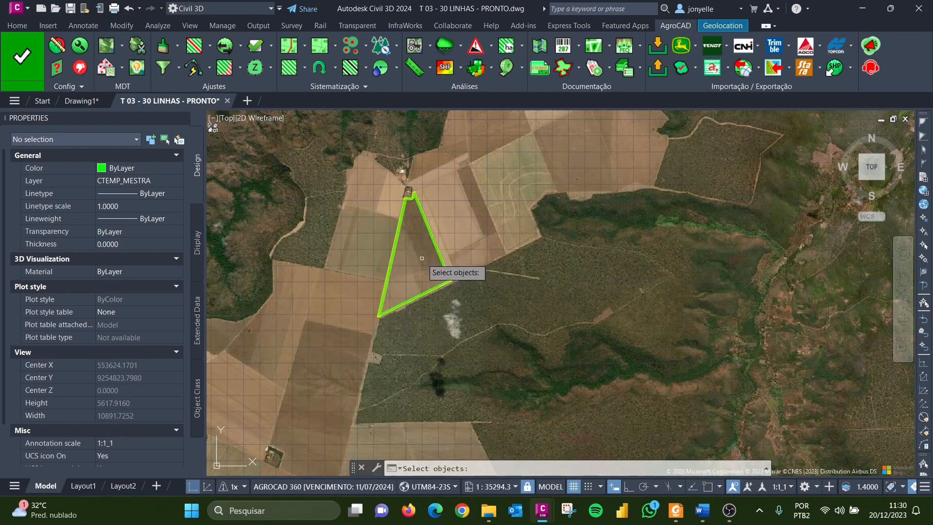
scroll(400, 215, up, 4)
scroll(391, 213, up, 2)
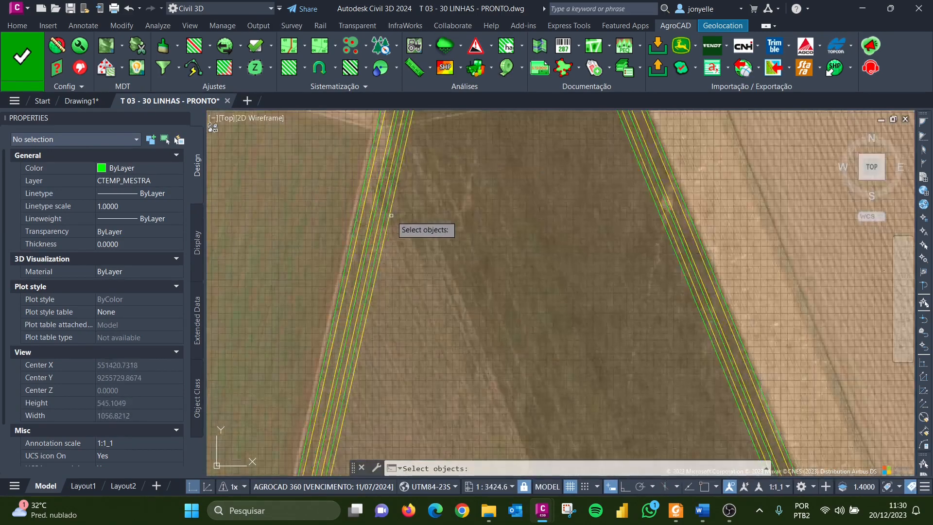
scroll(387, 224, down, 4)
click(386, 223)
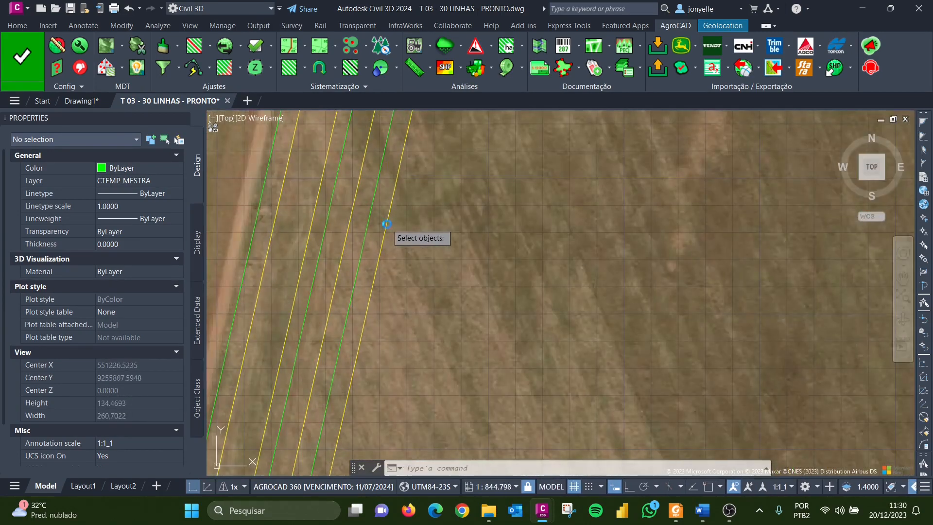
scroll(381, 221, down, 2)
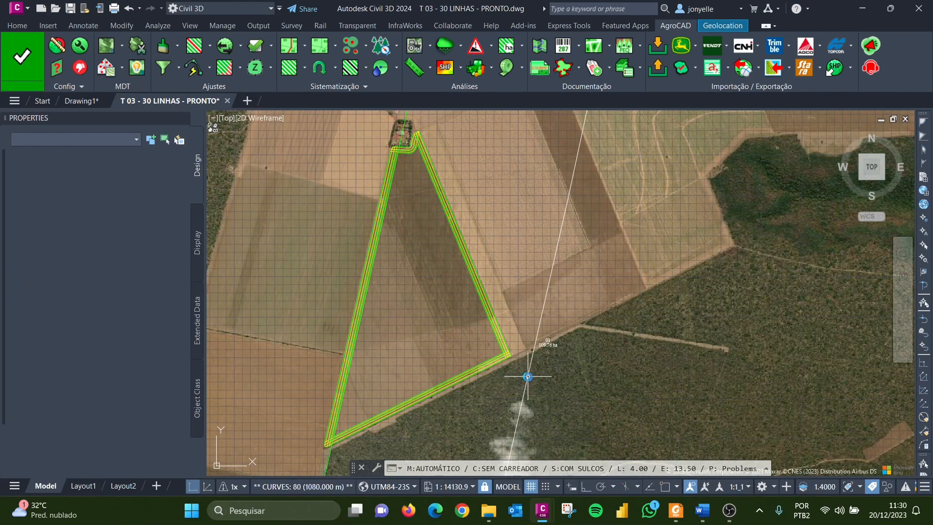
click(528, 377)
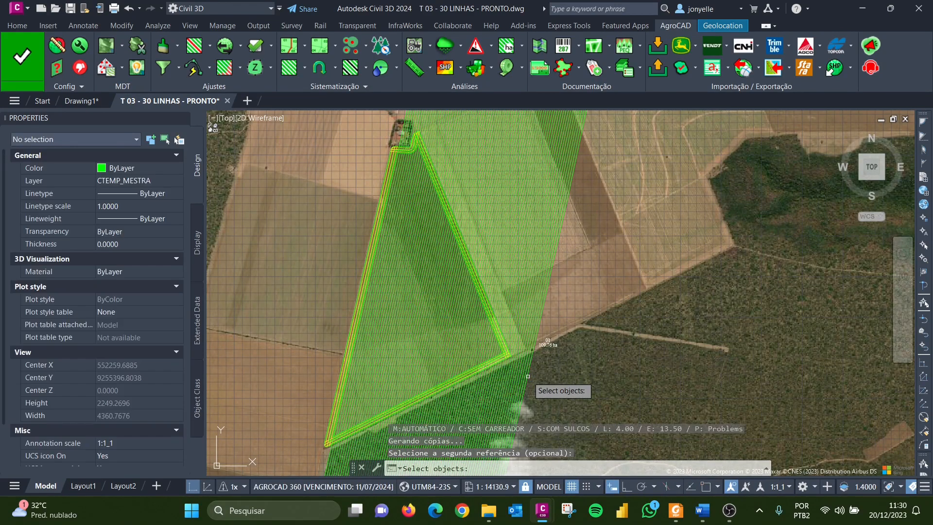
Skip the optional second reference and complete the parallel lines inside the offset boundary
scroll(528, 377, down, 6)
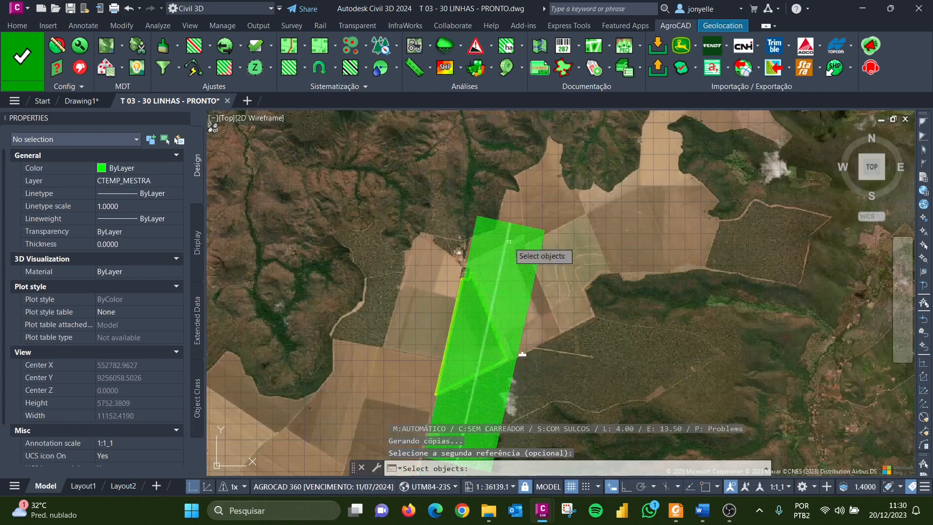
scroll(522, 315, up, 5)
scroll(524, 309, down, 3)
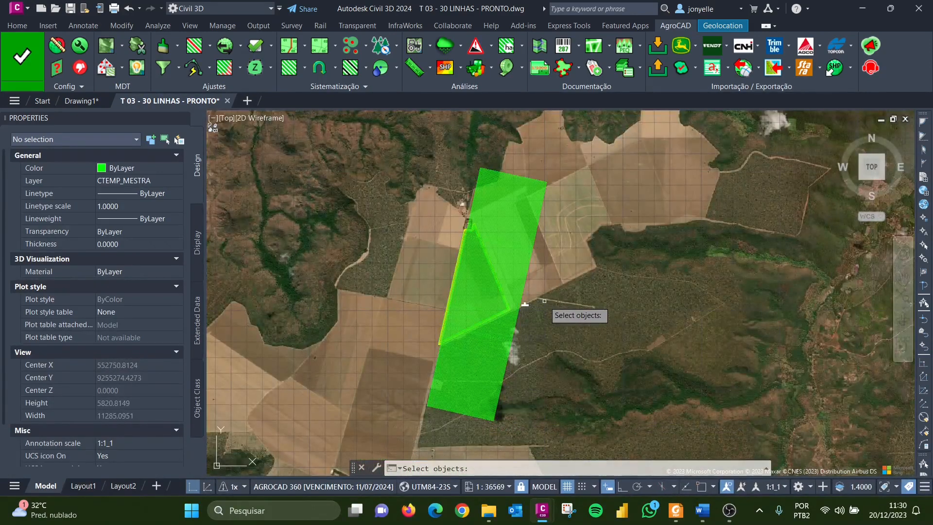
key(Return)
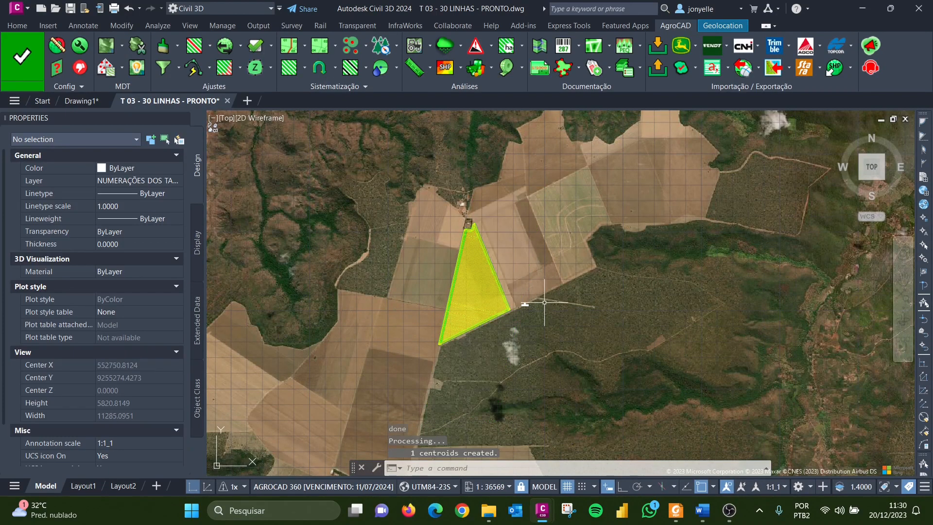
Examine how the generated lines end at the offset boundary and overlap the headland passes along the eastern side and northern tip
scroll(502, 224, up, 6)
scroll(460, 264, down, 5)
scroll(477, 277, up, 6)
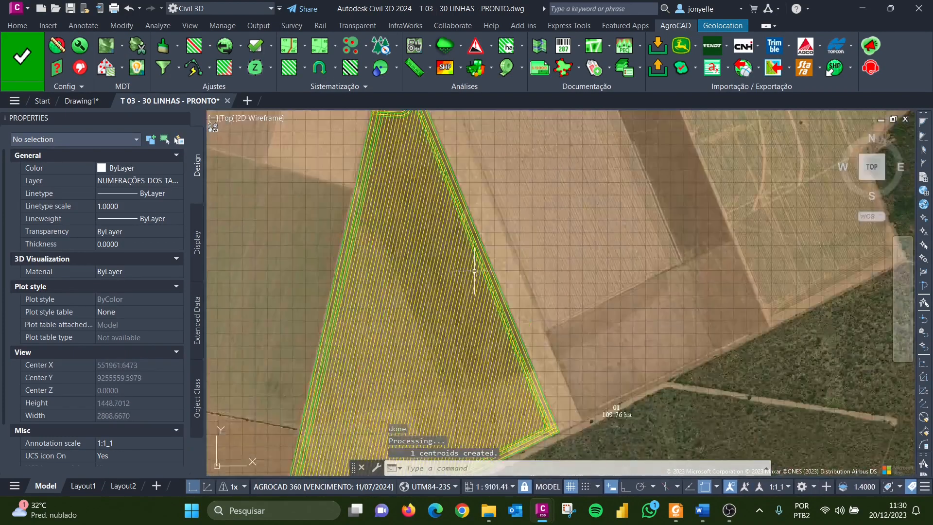
scroll(486, 257, up, 3)
scroll(493, 246, up, 8)
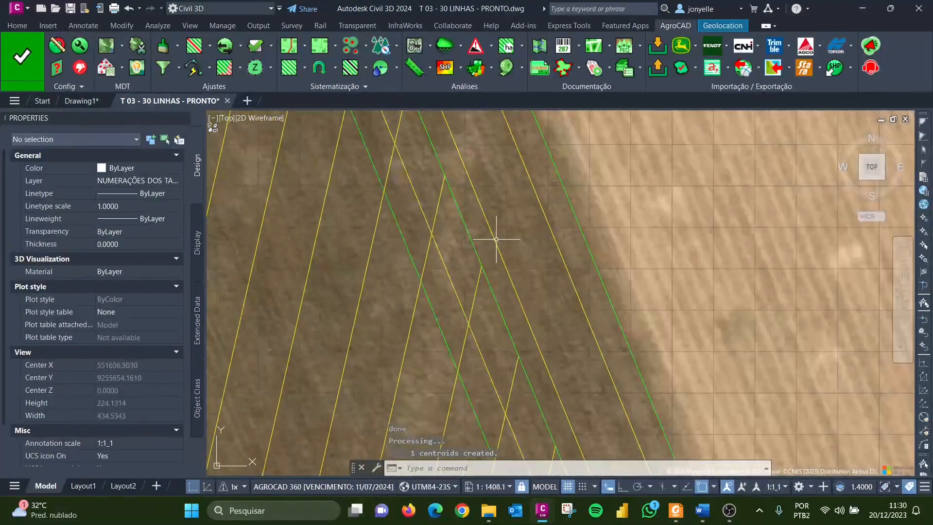
click(462, 219)
scroll(461, 219, down, 15)
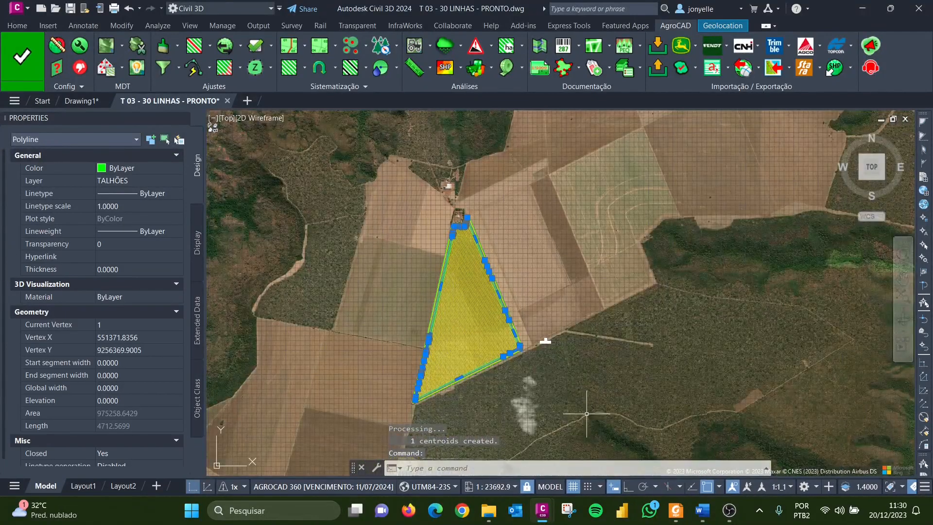
scroll(454, 208, up, 12)
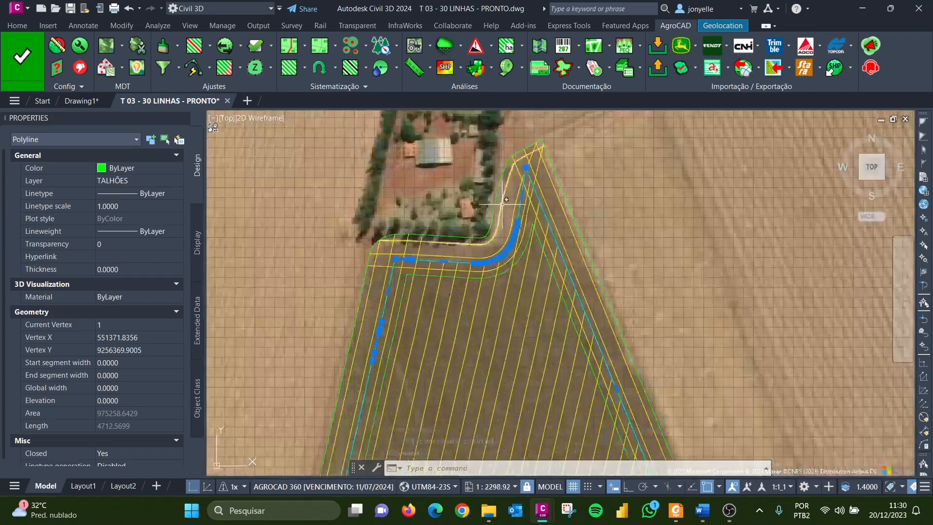
scroll(607, 229, up, 2)
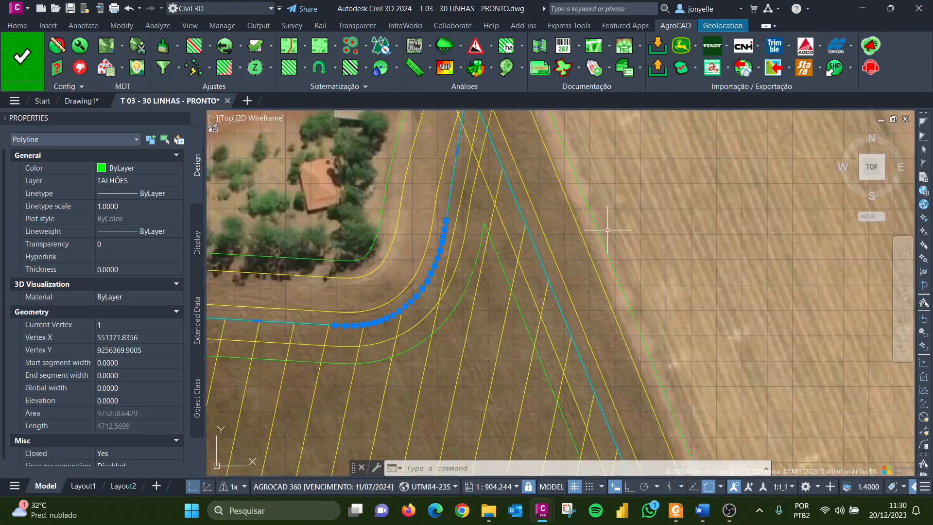
key(Escape)
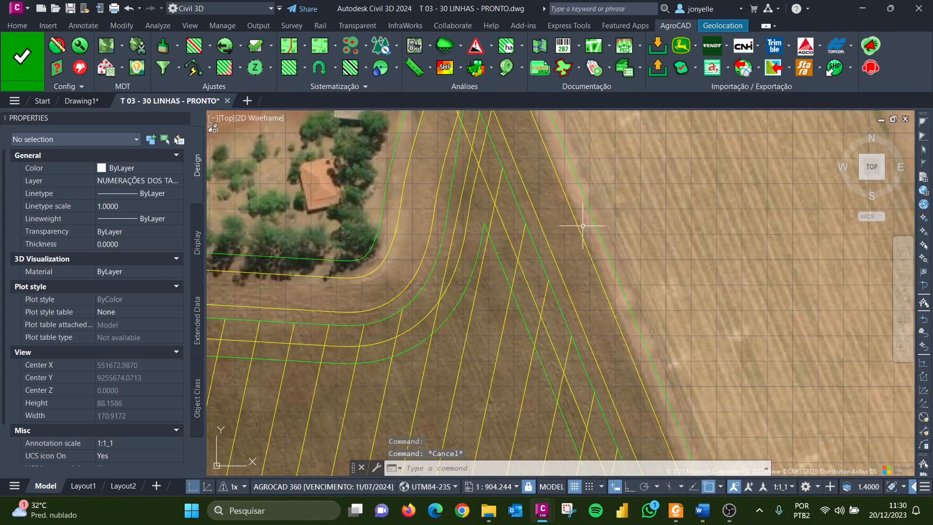
Delete the 15 m offset boundary polyline, keeping the inner headland boundary and the planting lines
scroll(564, 291, up, 2)
click(573, 328)
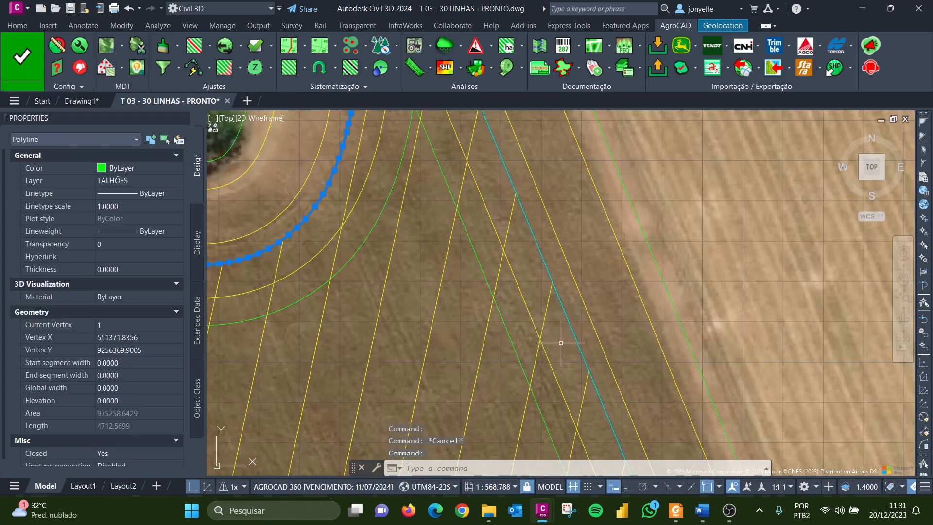
key(Delete)
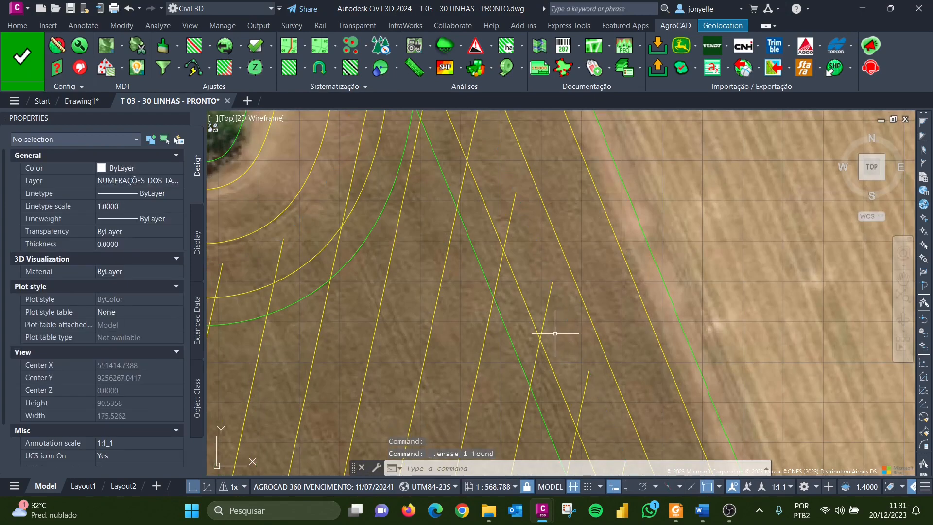
Inspect the interior line ends against the outer boundary at the southwestern and northwestern corners
scroll(555, 333, down, 15)
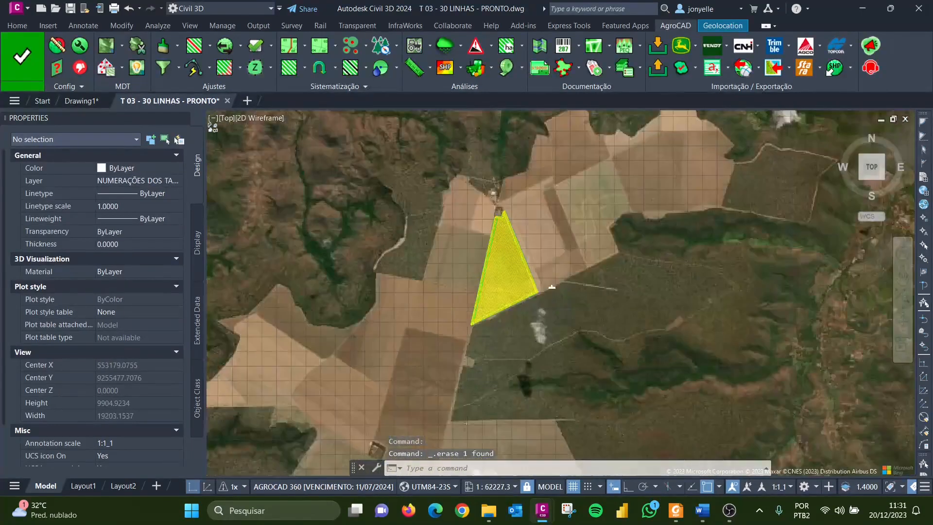
scroll(552, 287, up, 9)
scroll(452, 260, up, 2)
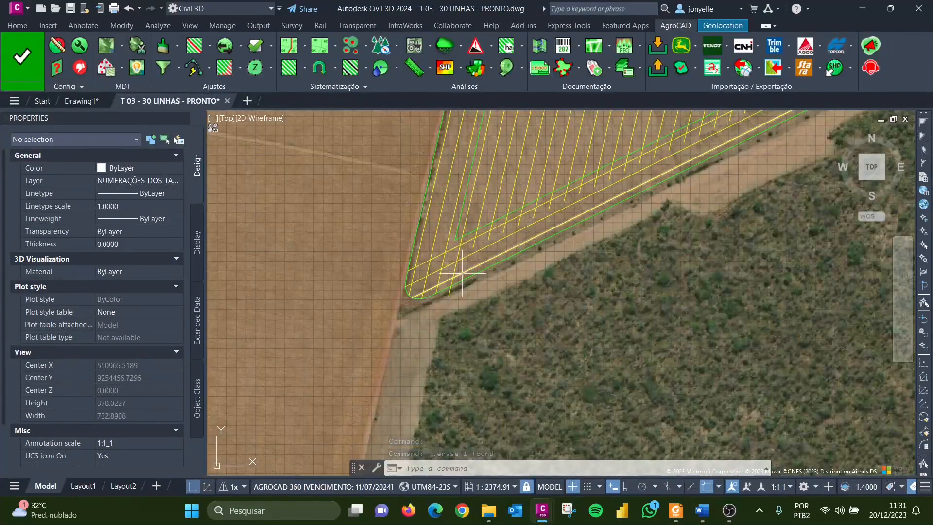
scroll(454, 263, up, 6)
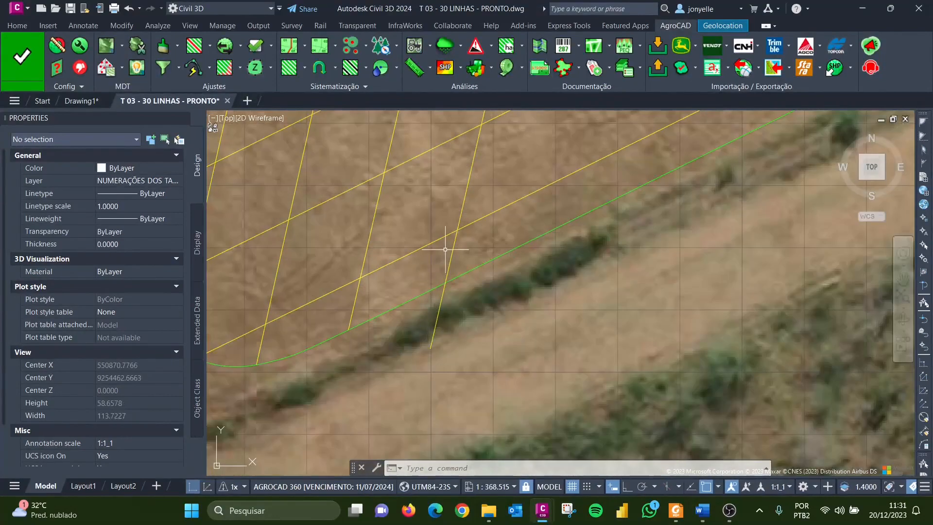
scroll(451, 249, down, 15)
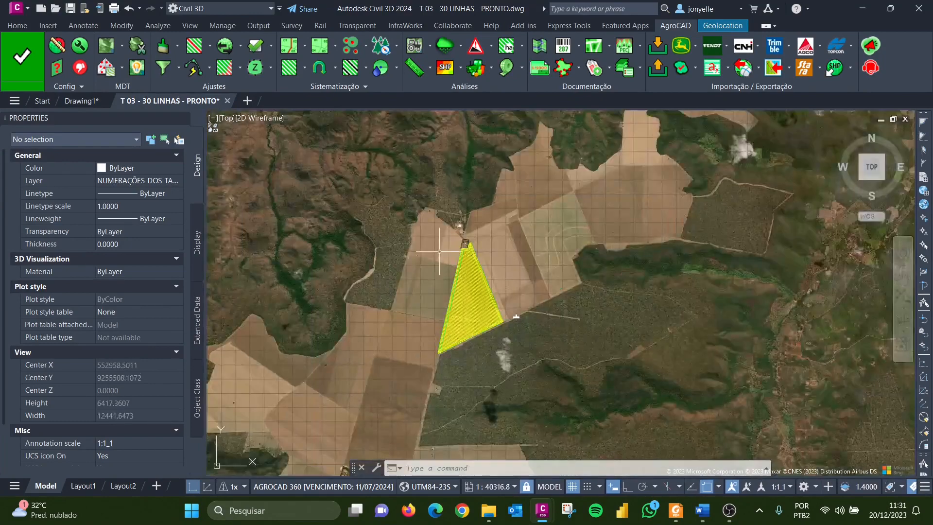
scroll(475, 250, up, 4)
scroll(563, 297, up, 7)
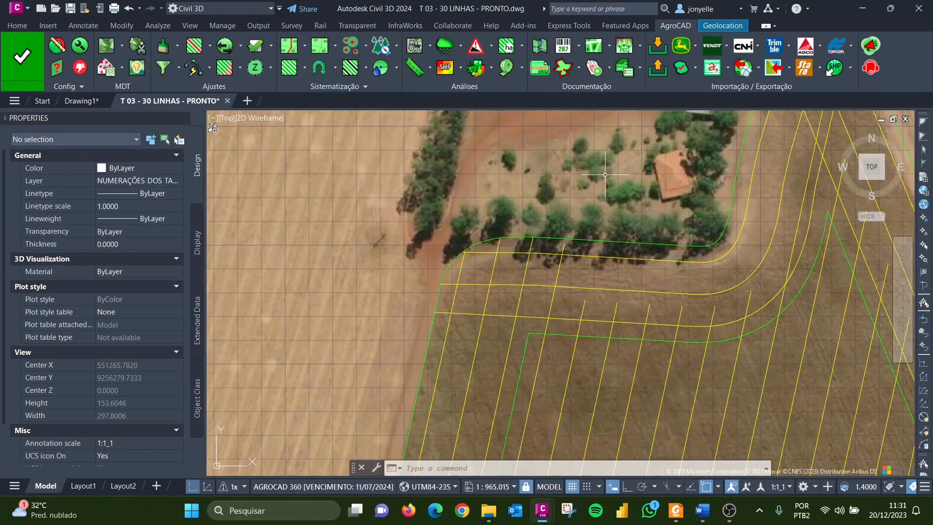
scroll(560, 269, down, 10)
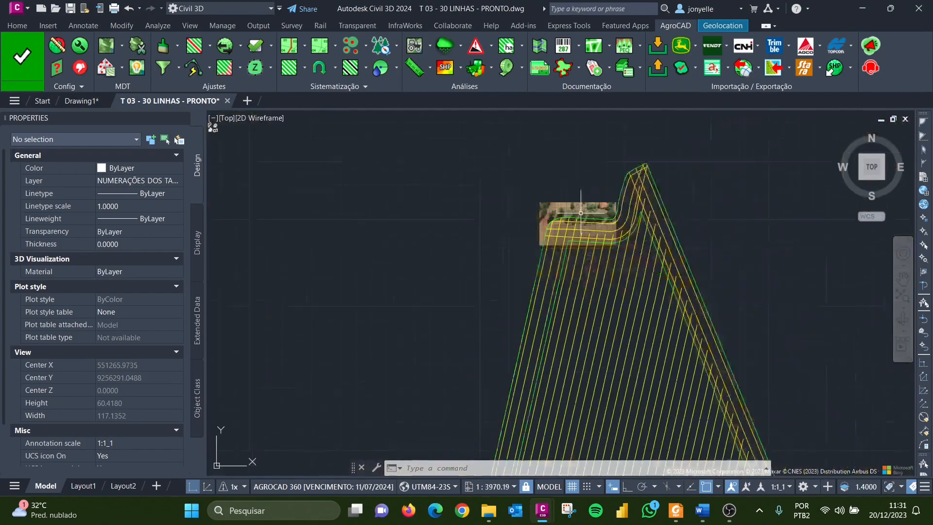
Extend the short interior line near the northwestern corner up to the green outer boundary beside the trees
scroll(581, 211, up, 10)
scroll(560, 247, up, 2)
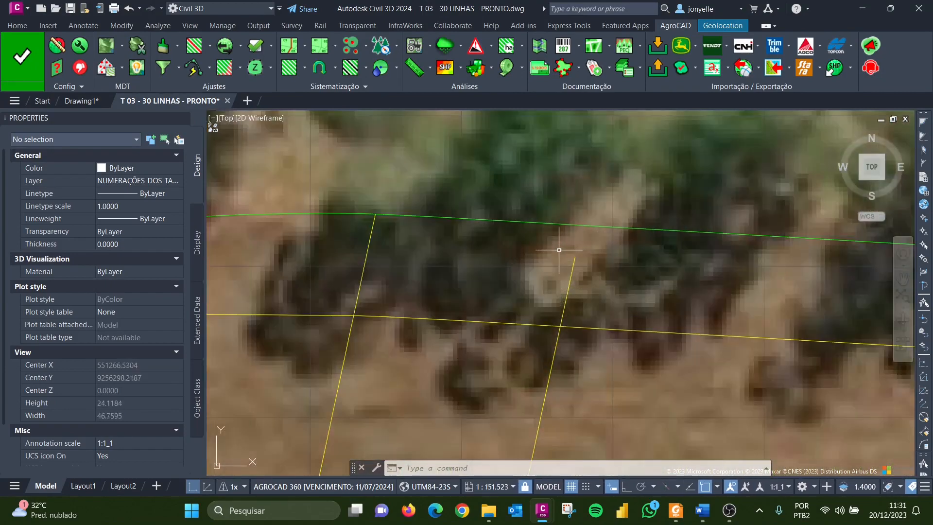
text(x)
key(Return)
drag(597, 285, 536, 277)
key(Return)
scroll(571, 255, down, 10)
key(Escape)
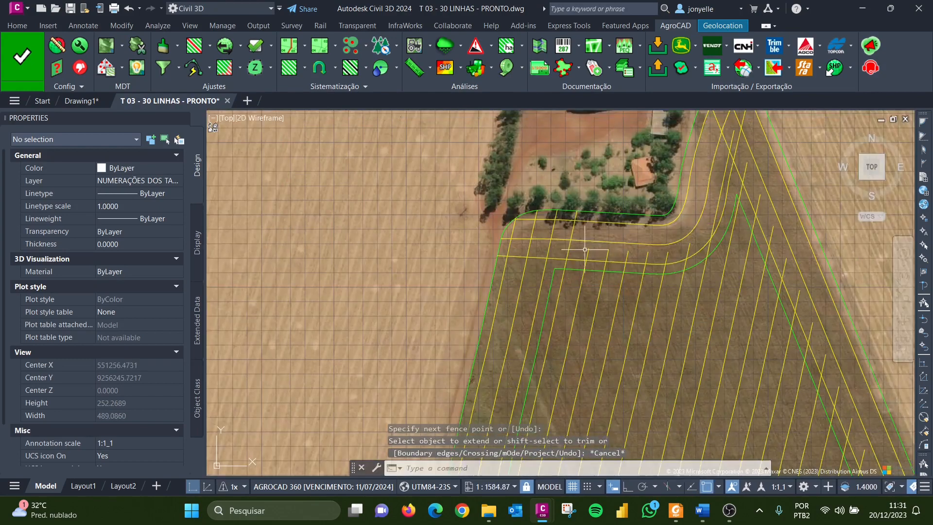
Break the interior line running through the headland at the southwestern corner, opening a gap across the middle headland pass
scroll(571, 255, up, 6)
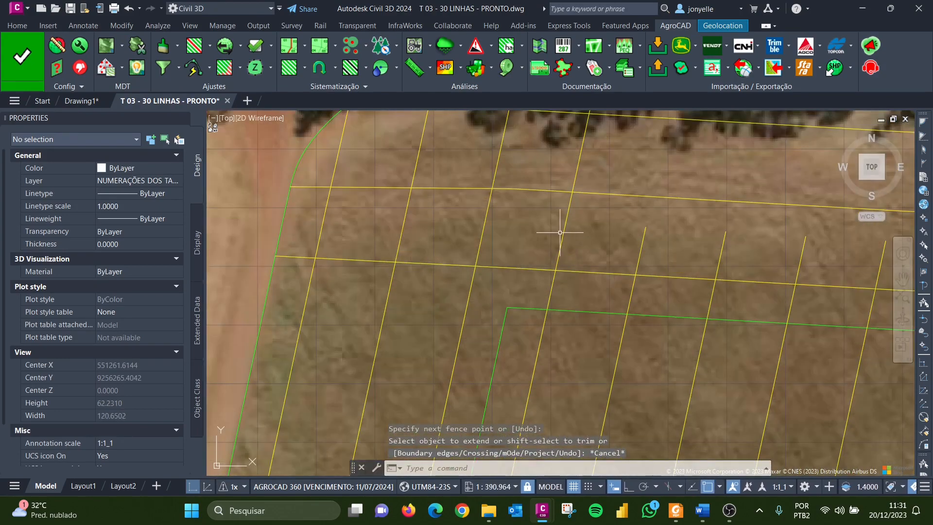
scroll(566, 223, down, 6)
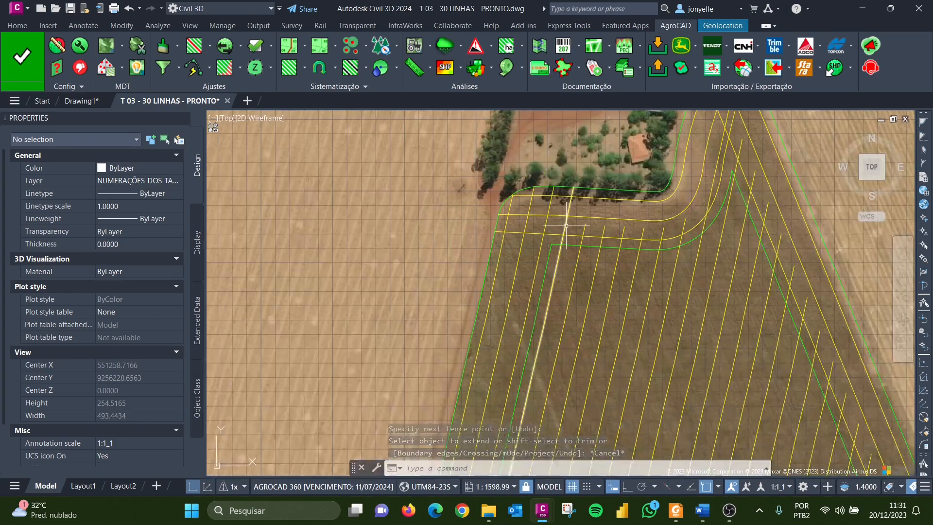
scroll(566, 225, down, 8)
scroll(560, 348, up, 7)
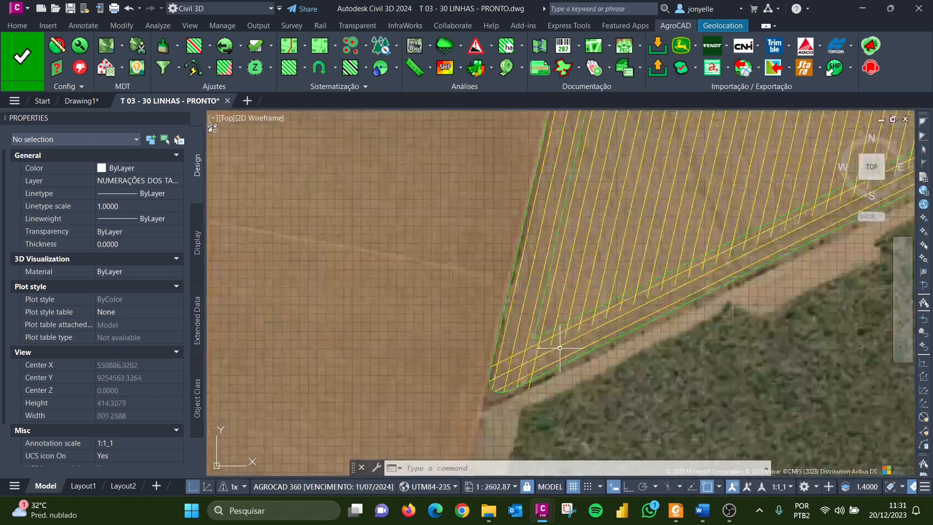
scroll(560, 348, up, 4)
text(br)
key(Return)
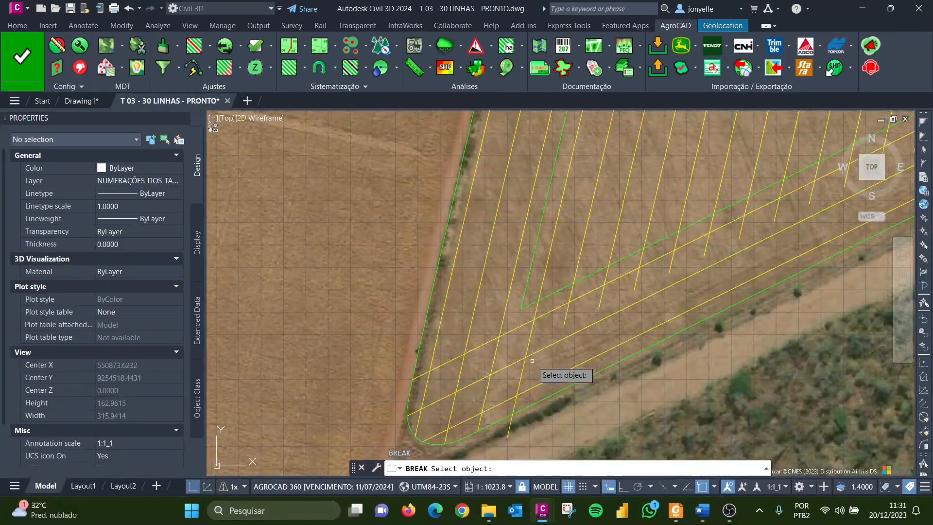
scroll(532, 360, up, 4)
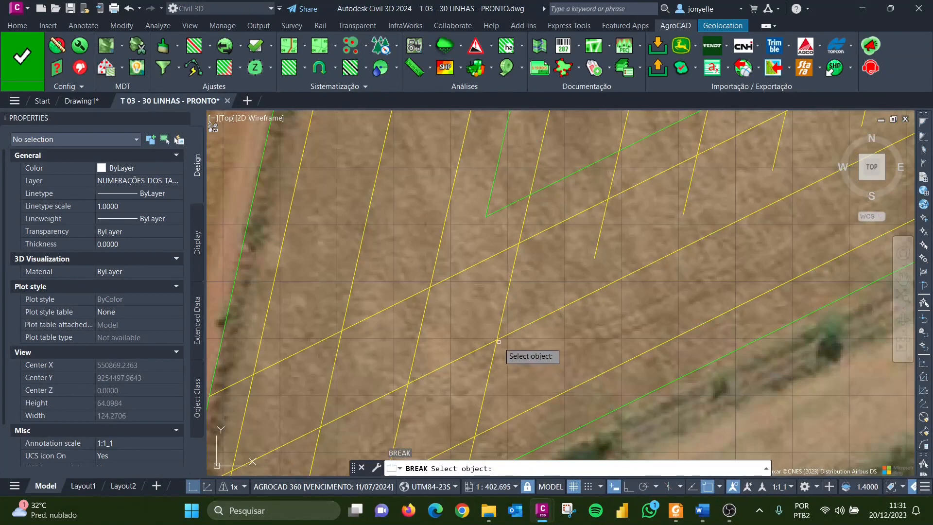
click(499, 341)
click(533, 332)
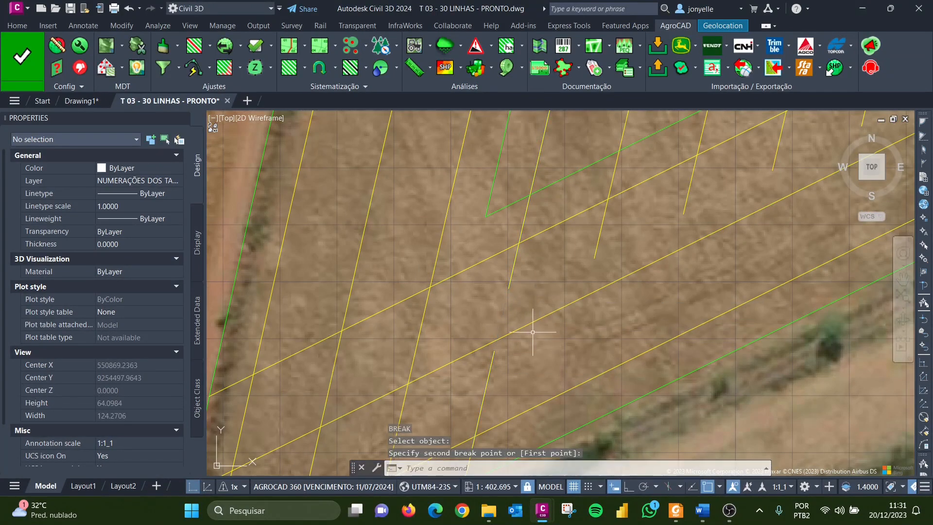
Delete the detached southern piece of the broken line between the gap and the outer boundary
click(521, 369)
click(480, 388)
key(Delete)
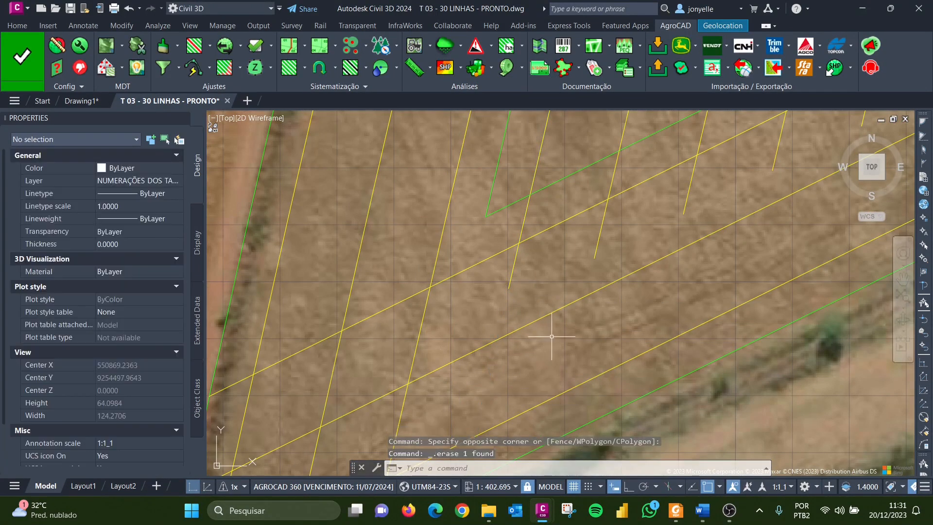
Start Aplicar padrão de manobra and fence-select the interior lines from the western inner boundary to the southeastern inner corner
scroll(495, 407, down, 16)
scroll(538, 148, up, 4)
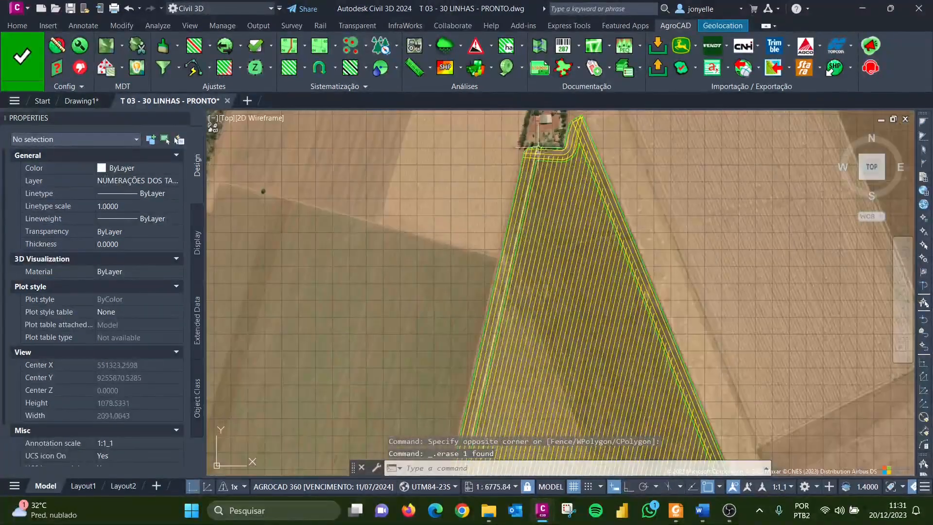
scroll(538, 148, up, 4)
scroll(457, 243, down, 3)
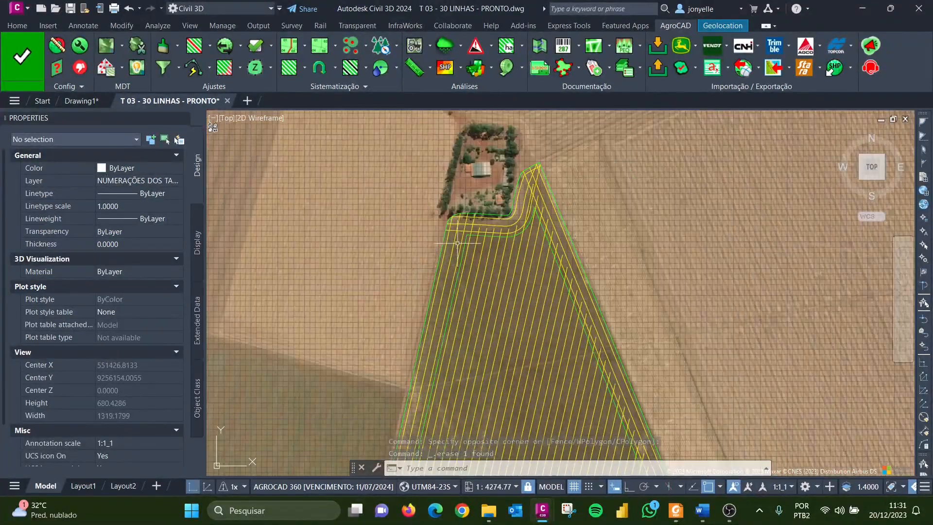
scroll(457, 243, down, 9)
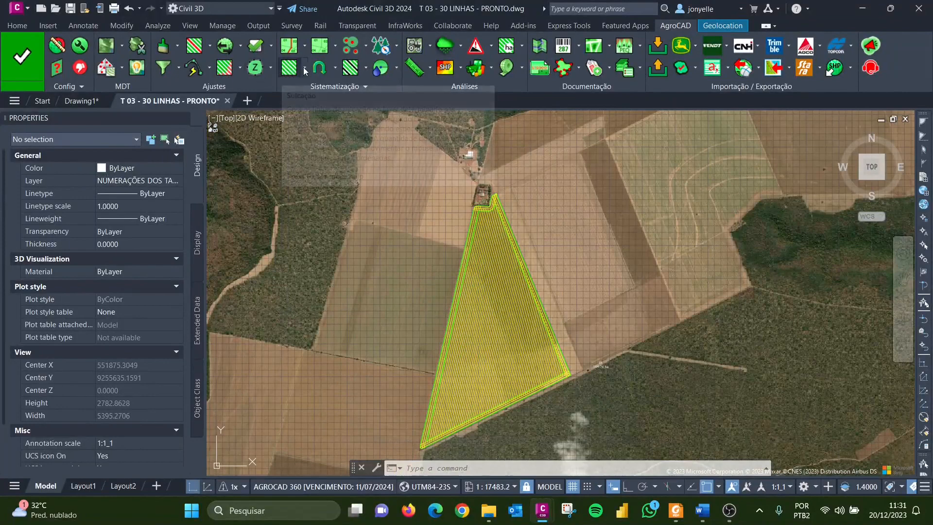
click(333, 67)
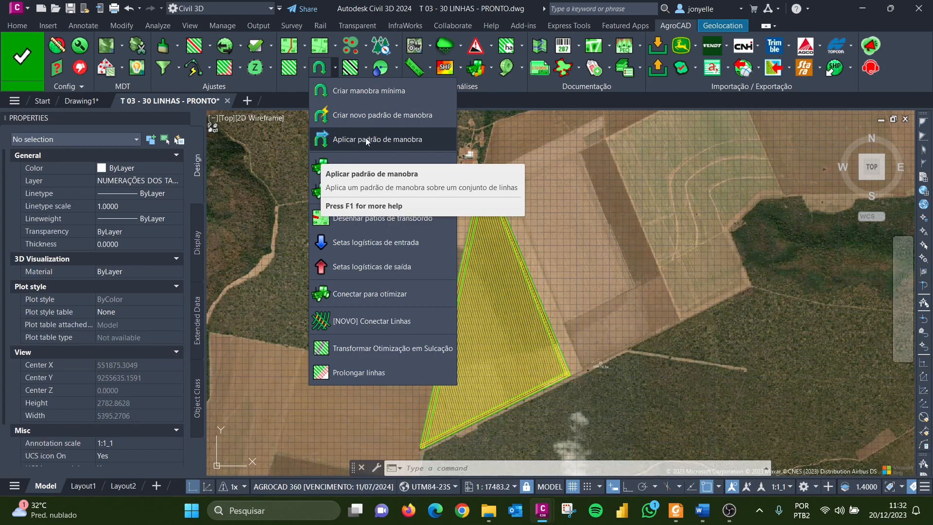
click(382, 141)
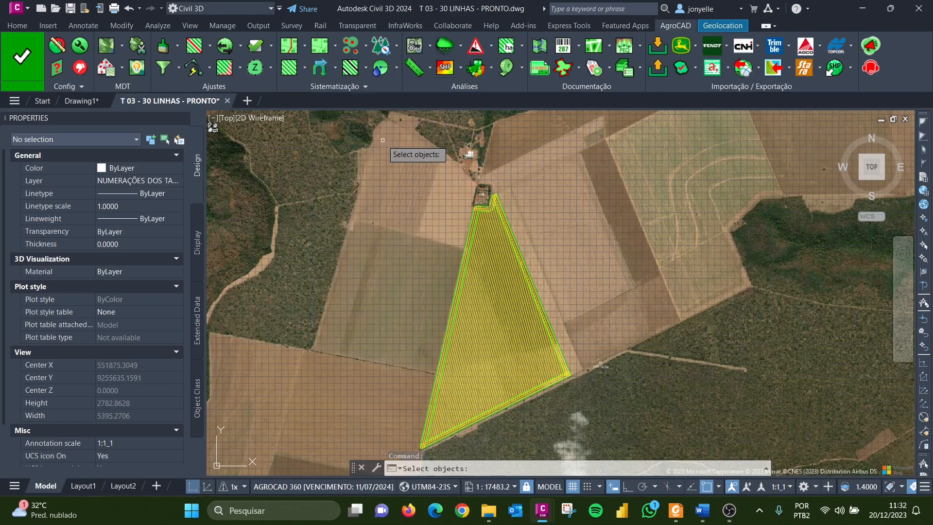
scroll(480, 241, up, 10)
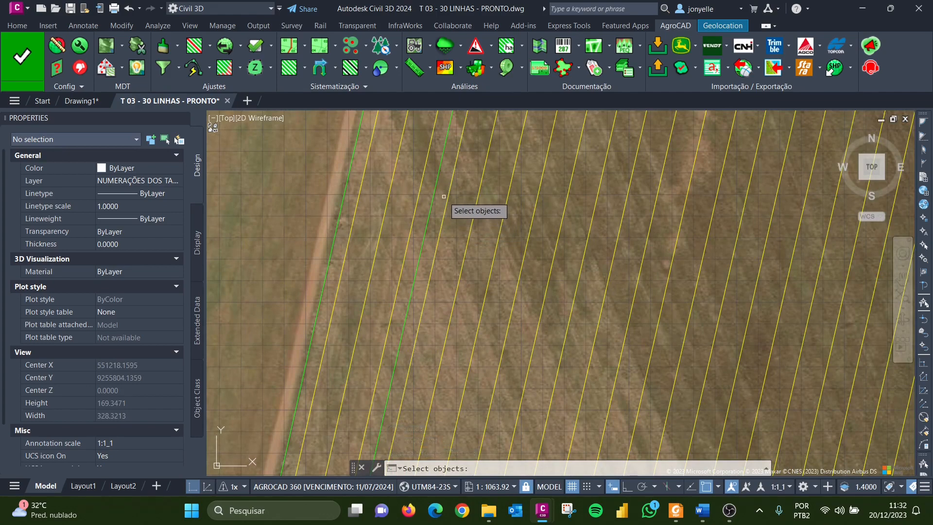
text(f)
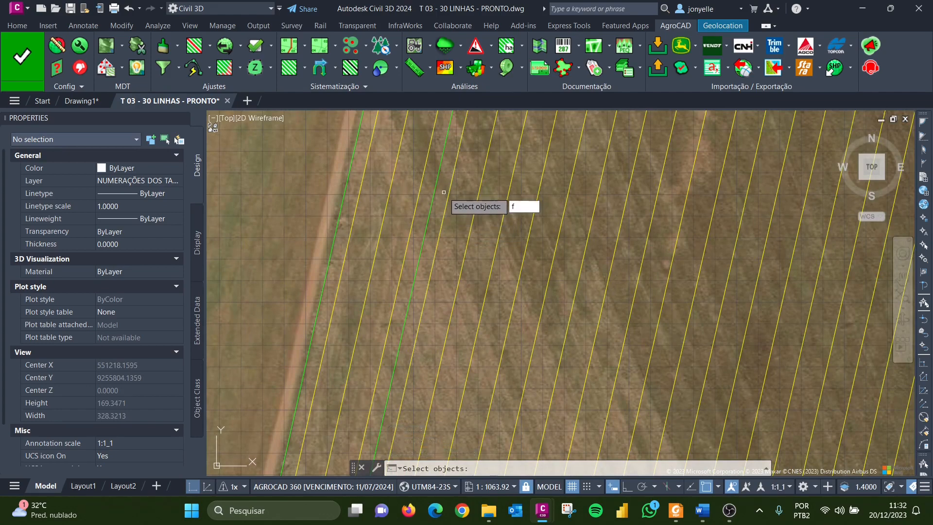
key(Return)
click(444, 192)
scroll(443, 193, down, 10)
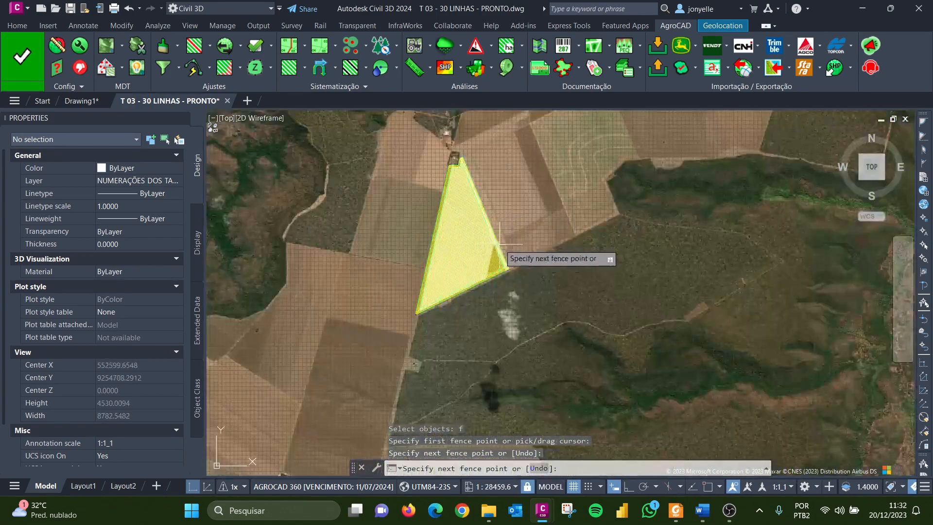
scroll(500, 260, up, 6)
scroll(503, 278, up, 4)
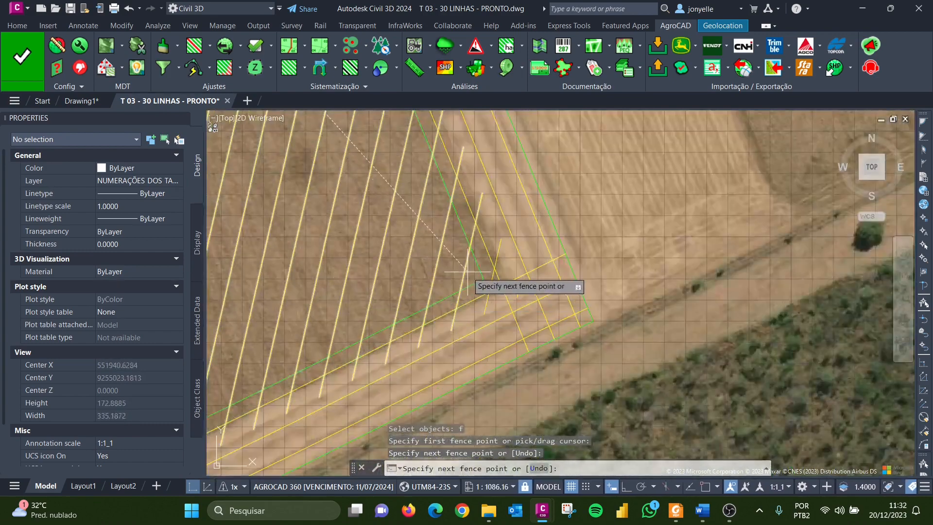
click(456, 263)
key(Return)
Add the short interior line just outside the southeastern inner corner and complete the selection for the maneuver pattern
scroll(486, 272, up, 3)
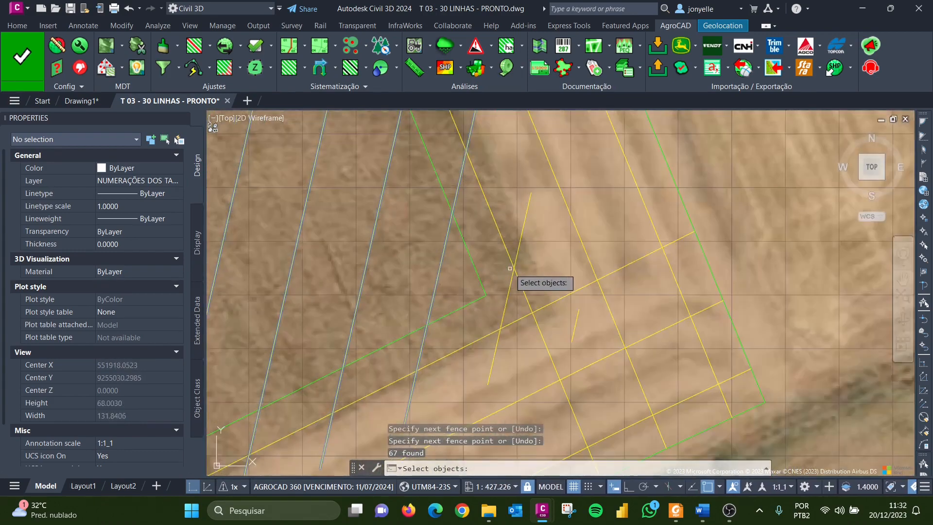
click(508, 289)
scroll(512, 285, down, 8)
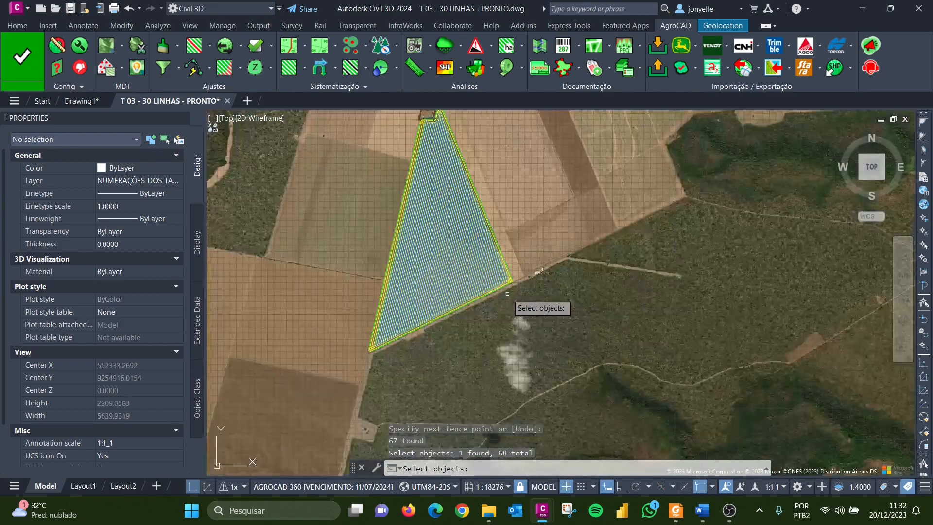
scroll(467, 190, up, 4)
scroll(510, 204, down, 4)
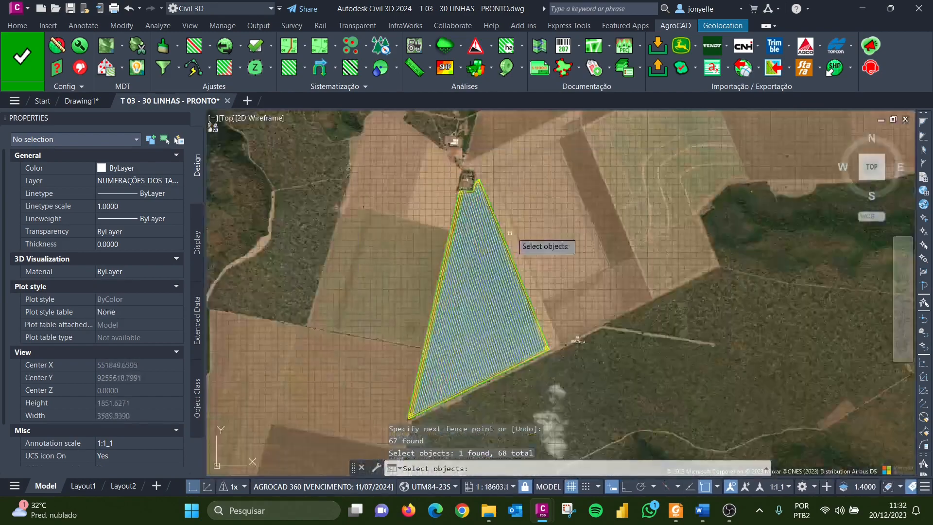
key(Return)
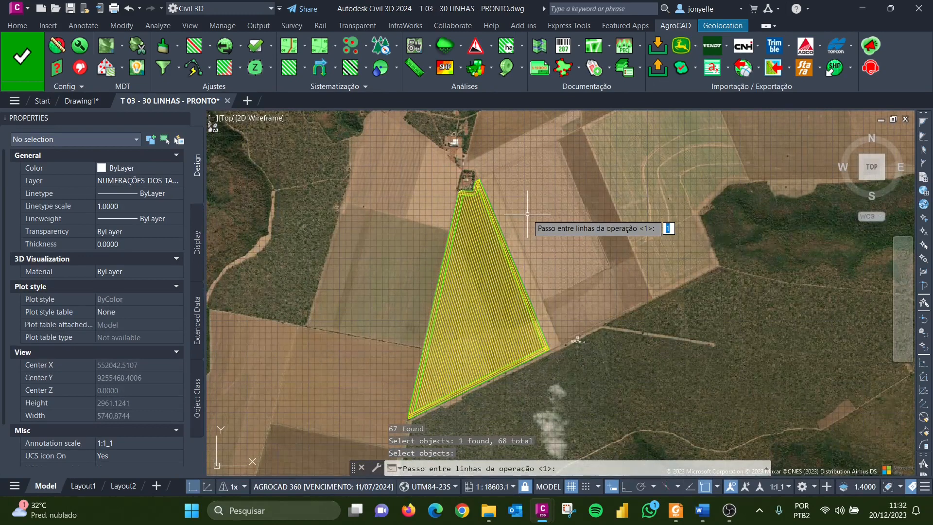
Accept an operation line step of 1 and apply the PLANTIO maneuver pattern numbered 01 to the selected lines
key(Return)
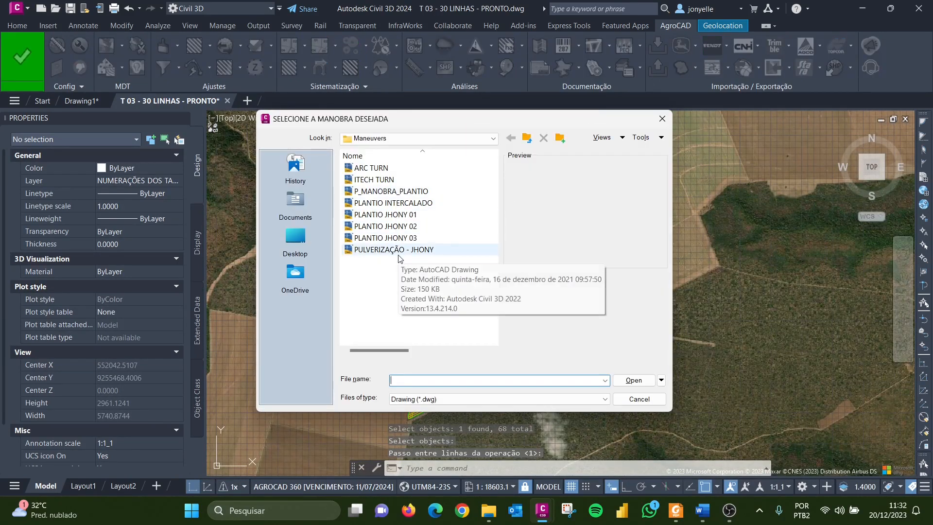
click(383, 216)
click(382, 226)
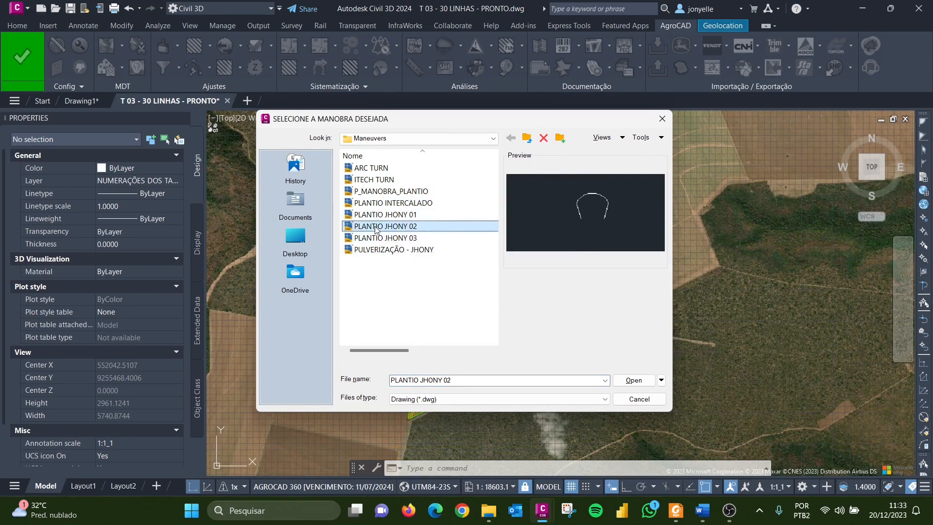
click(382, 238)
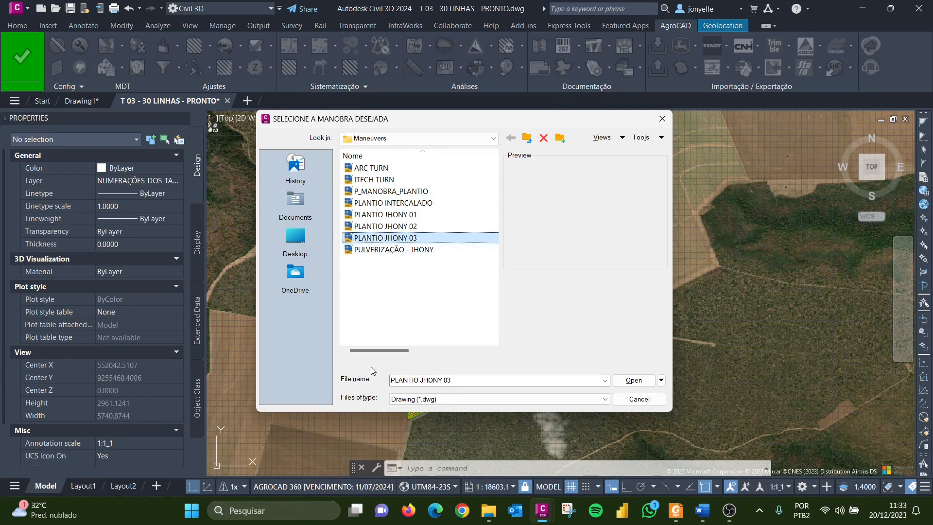
click(393, 216)
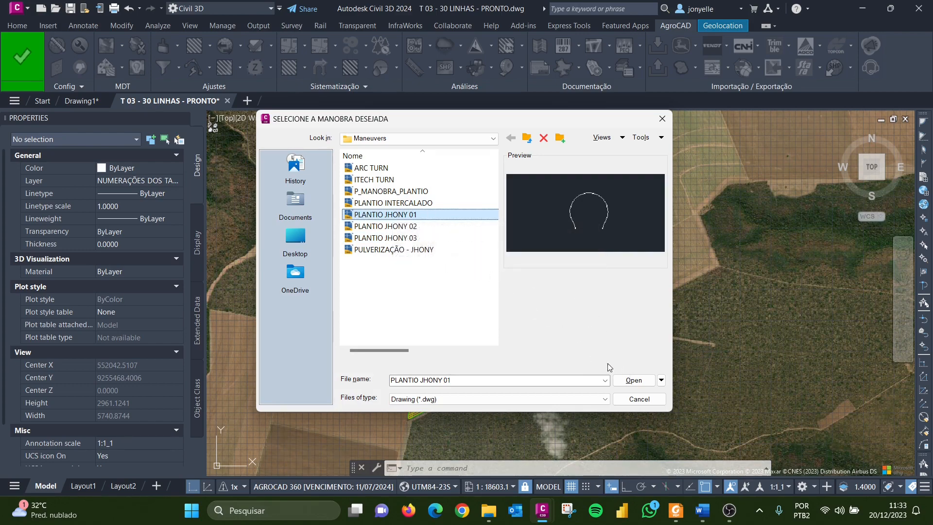
click(634, 380)
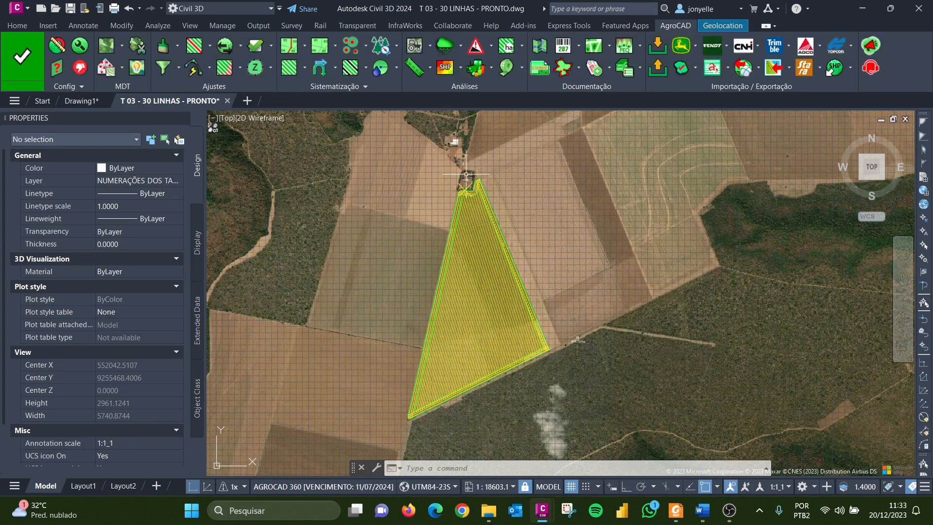
Inspect the turn maneuvers along the northern edge and eastern headland of the field
scroll(473, 184, up, 4)
scroll(446, 206, up, 4)
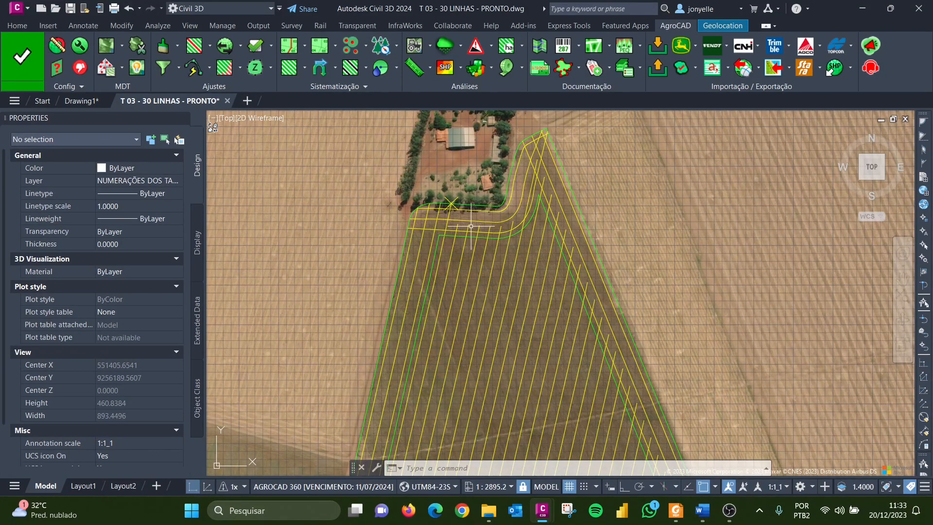
scroll(472, 226, down, 6)
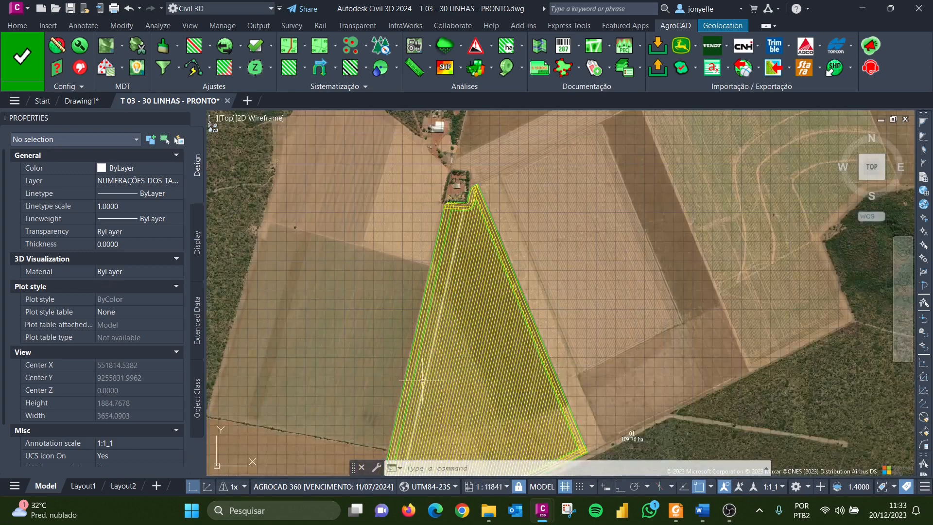
scroll(421, 374, down, 4)
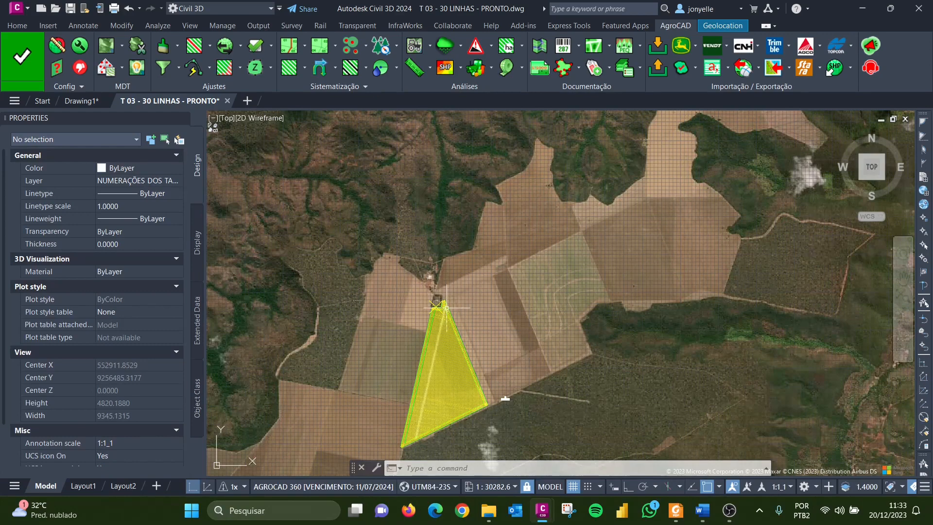
scroll(423, 308, up, 8)
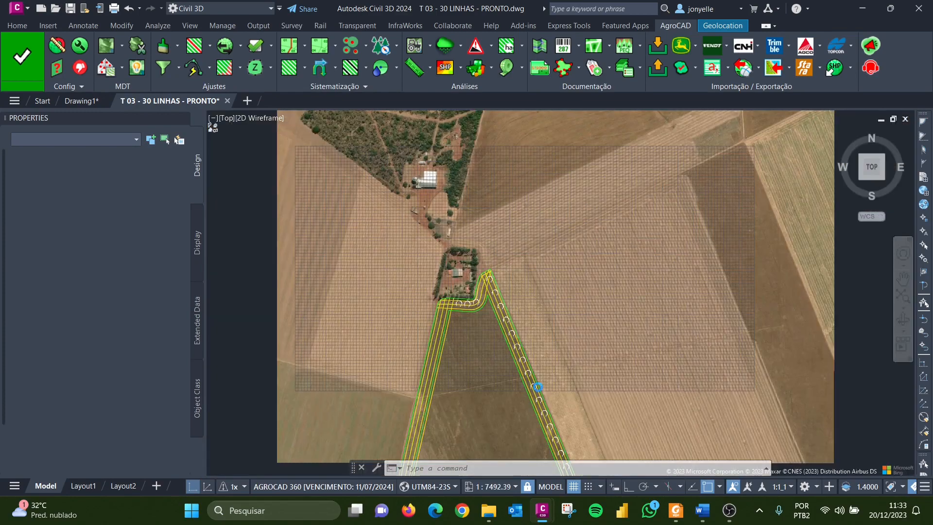
scroll(533, 402, up, 2)
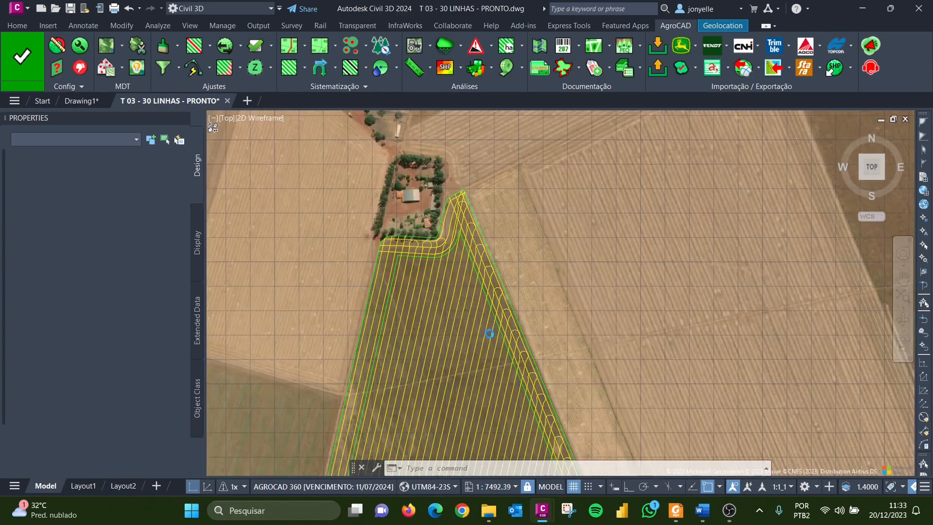
scroll(480, 305, up, 2)
scroll(524, 194, down, 3)
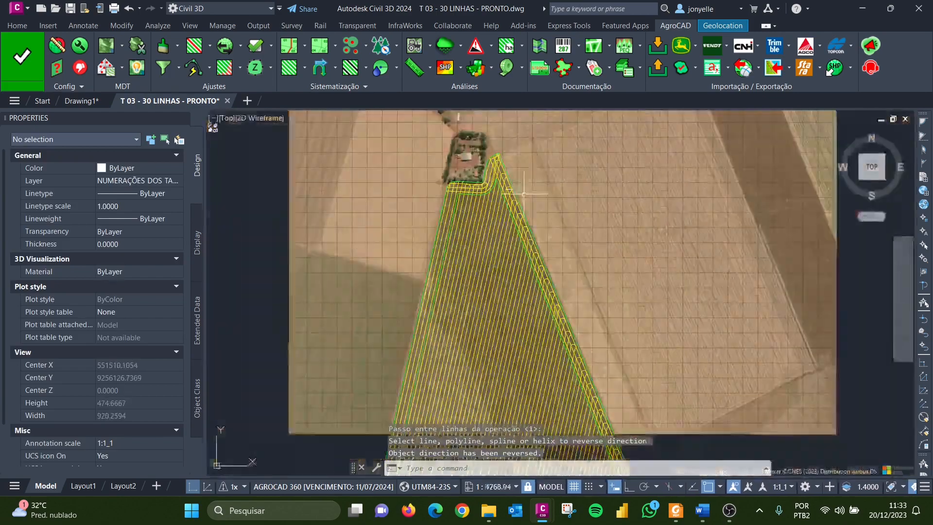
scroll(524, 194, down, 3)
scroll(628, 230, up, 10)
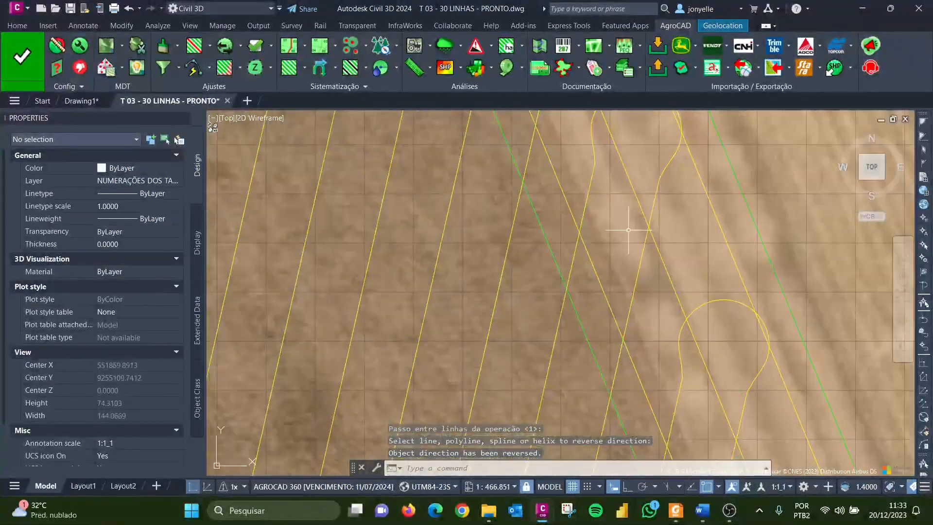
Select the connected planting path to check how its turns link the interior lines, and clear the selection
scroll(648, 263, down, 2)
click(648, 262)
scroll(564, 296, down, 4)
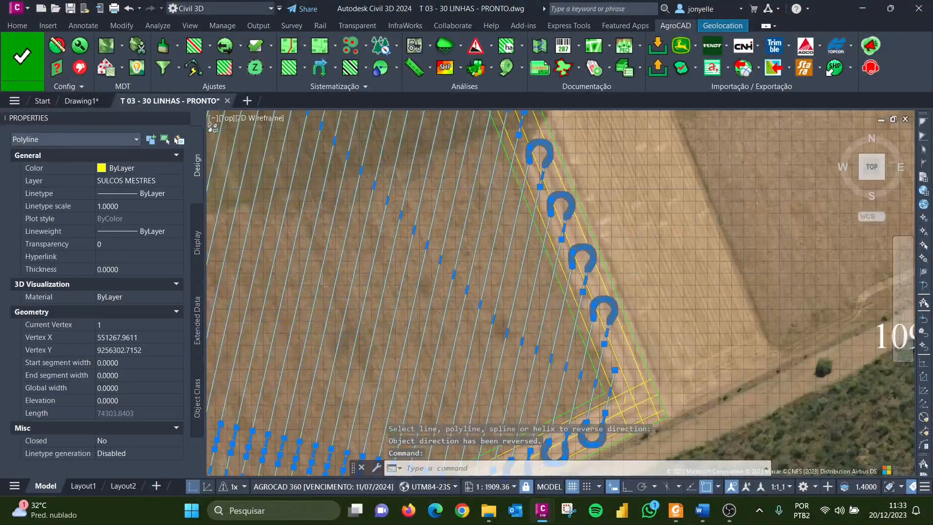
scroll(539, 301, down, 5)
scroll(430, 170, up, 2)
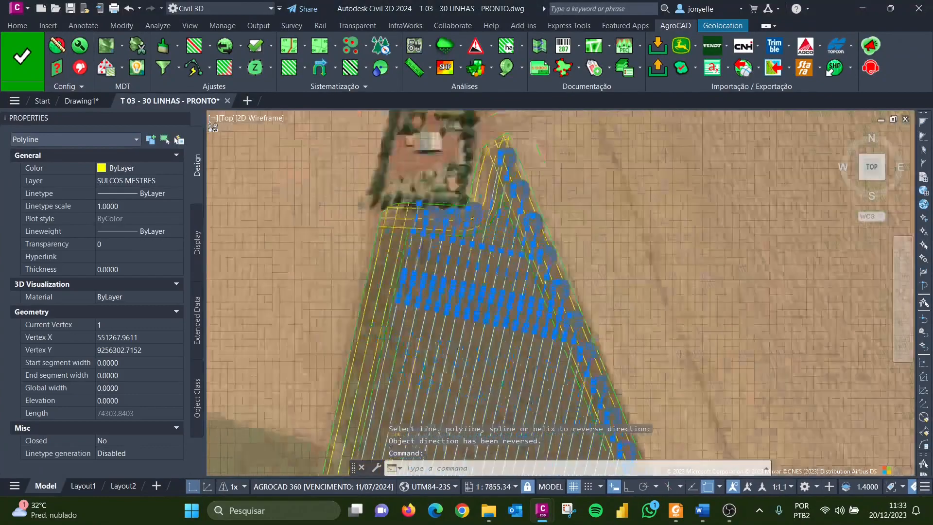
scroll(395, 235, up, 6)
key(Escape)
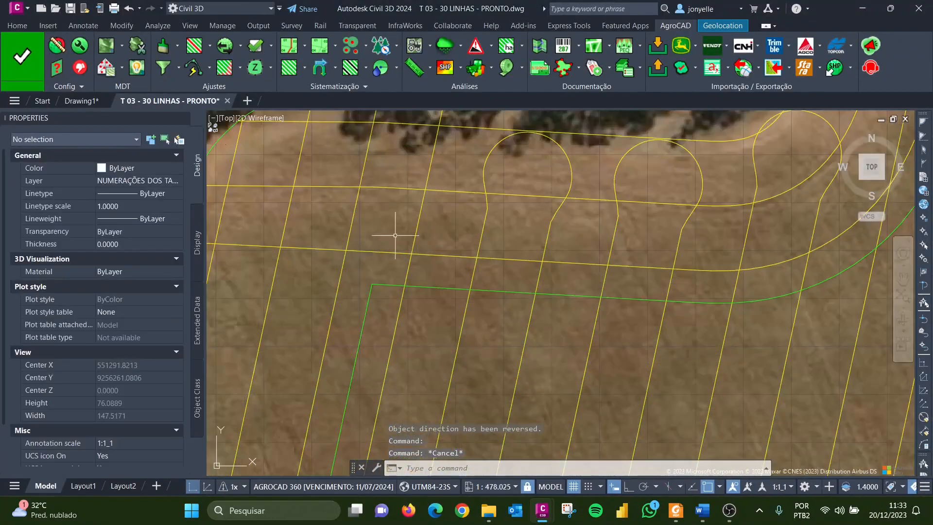
Delete the short stray line segment outside the field's southeastern inner corner
scroll(395, 235, down, 10)
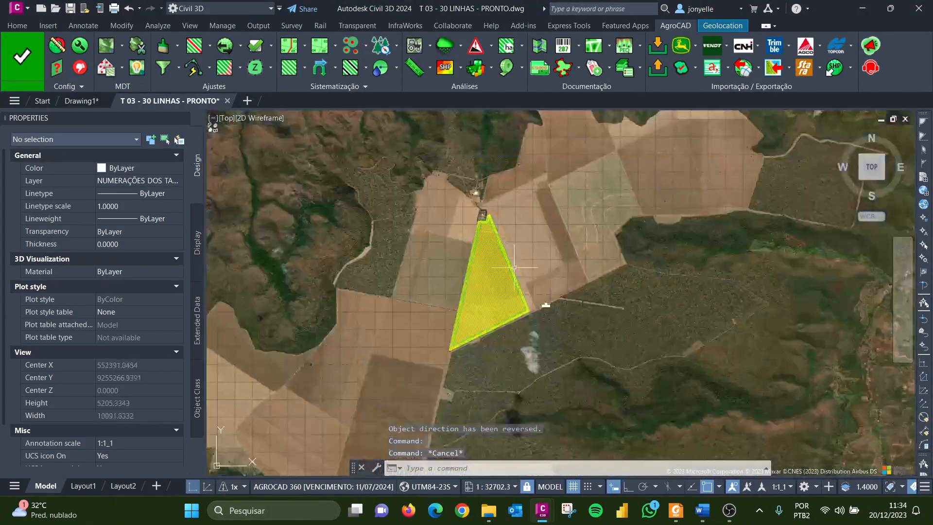
scroll(514, 266, up, 10)
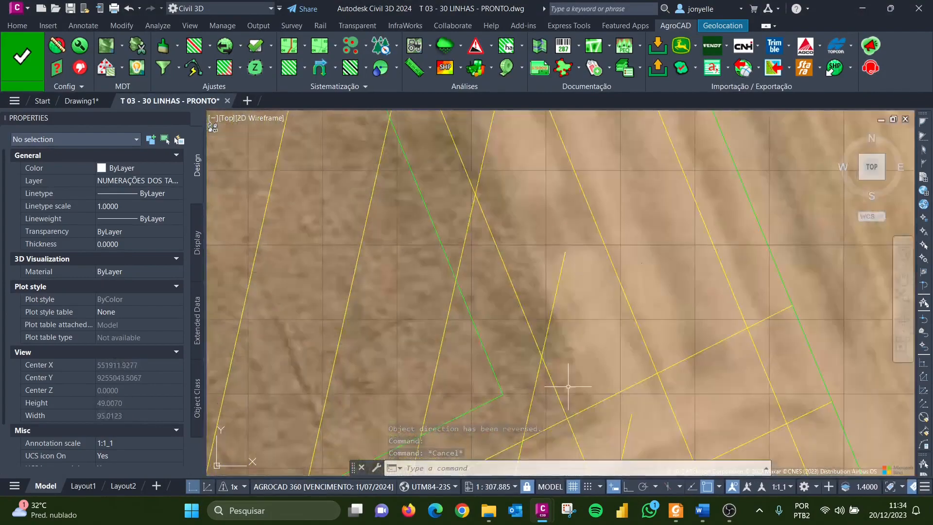
scroll(568, 387, down, 5)
scroll(594, 358, up, 4)
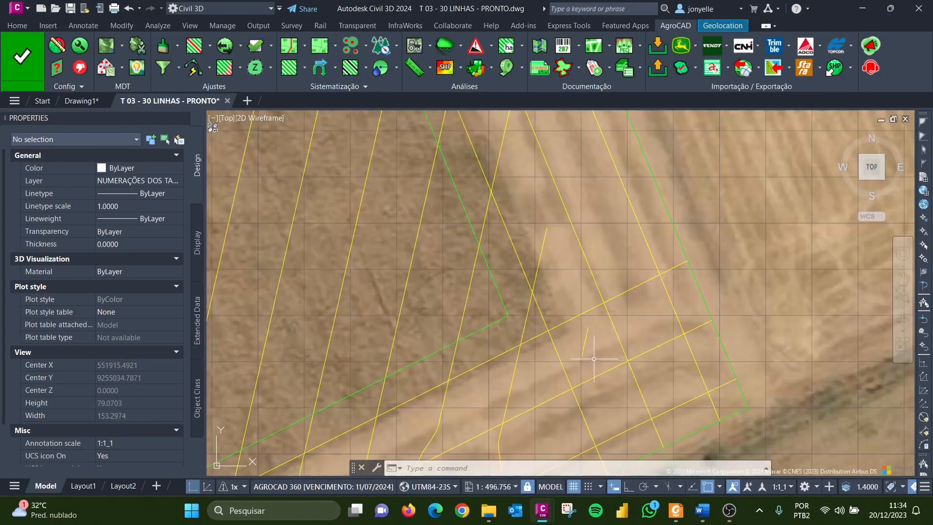
click(594, 358)
click(559, 330)
key(Delete)
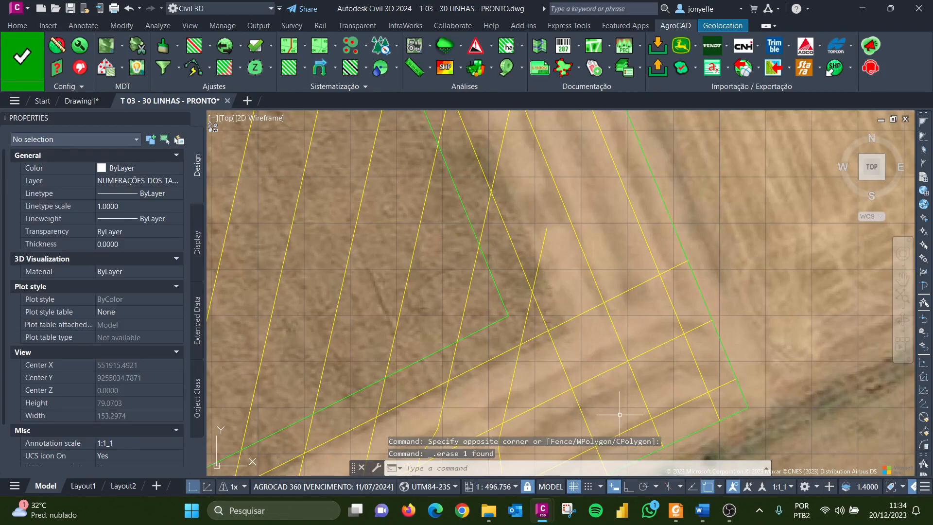
Start a vehicle circulation simulation (Simular circulação de veículo) using the connected interior planting path as its route
scroll(620, 415, down, 8)
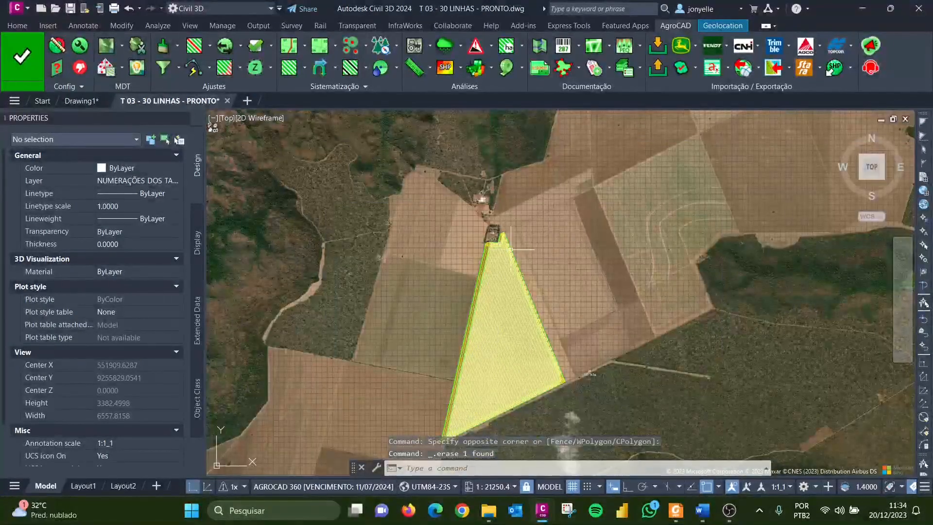
scroll(511, 249, up, 9)
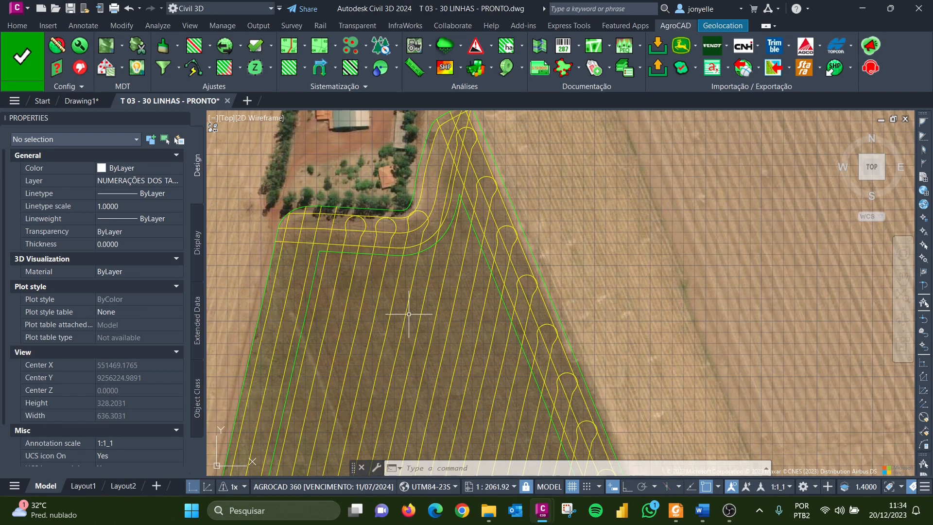
scroll(311, 323, up, 2)
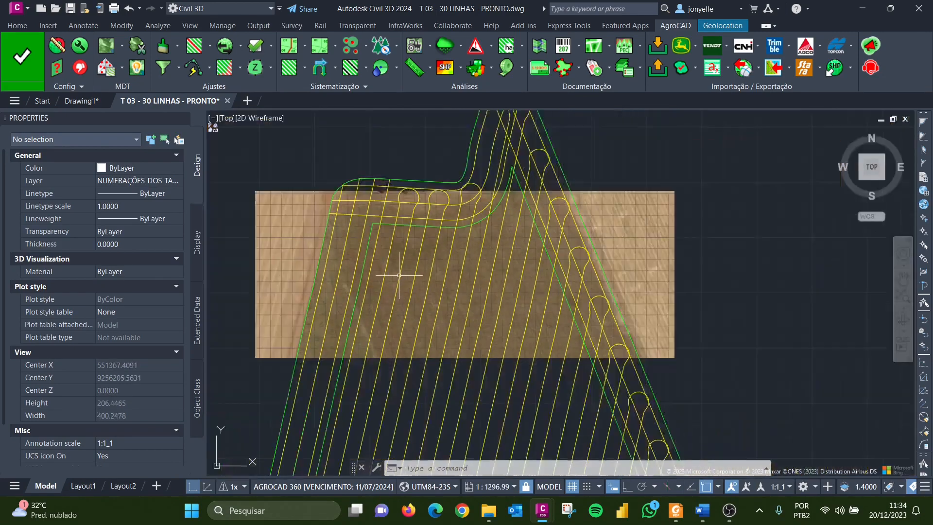
scroll(399, 275, down, 12)
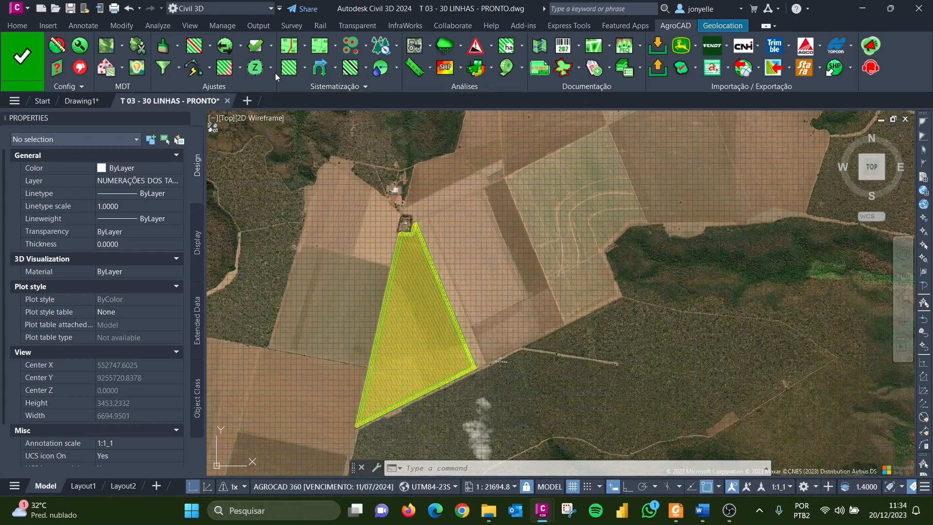
click(336, 67)
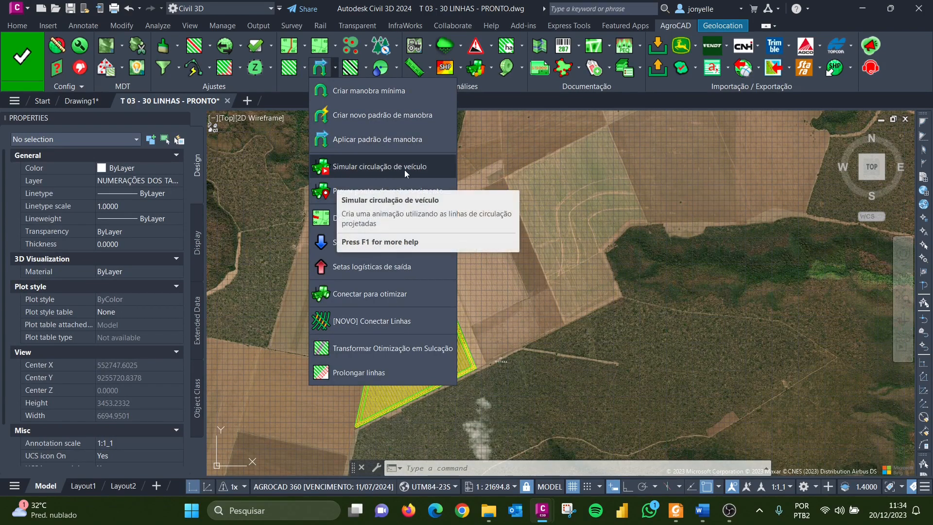
click(348, 166)
scroll(396, 260, up, 3)
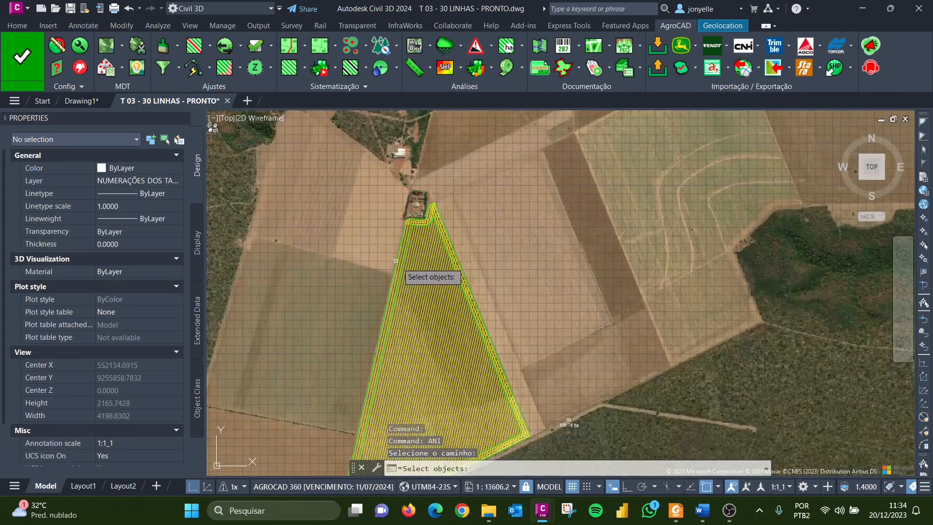
click(414, 281)
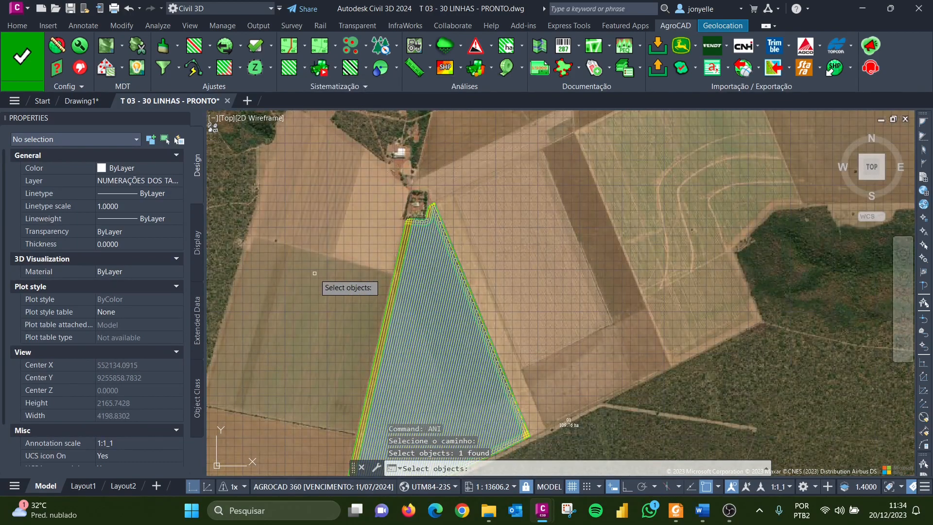
key(Return)
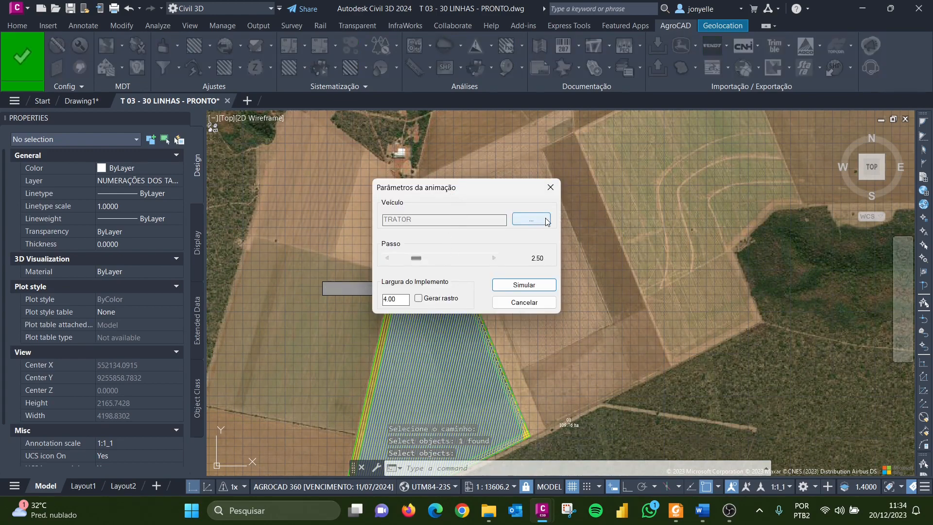
Run the simulation with the TRATOR 8R MOMENTUM vehicle, an implement width of 13.5 and track generation enabled
click(546, 222)
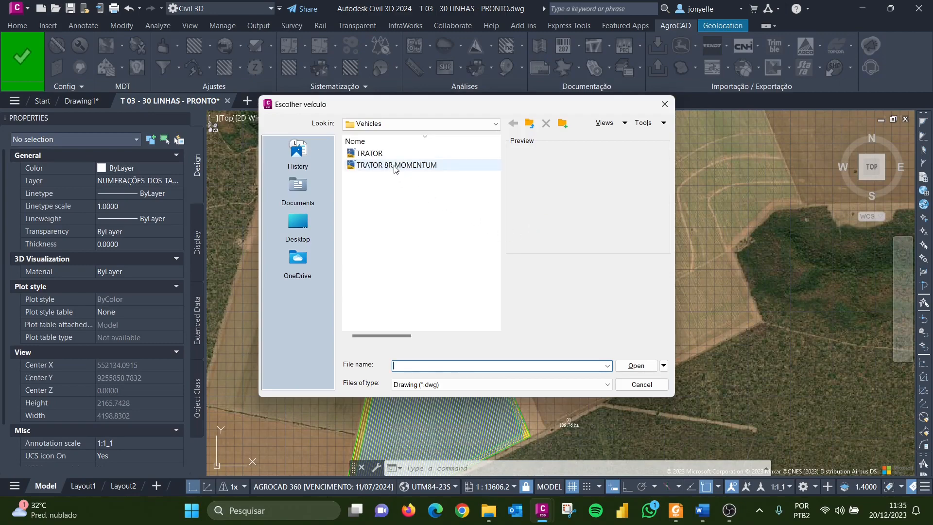
click(396, 166)
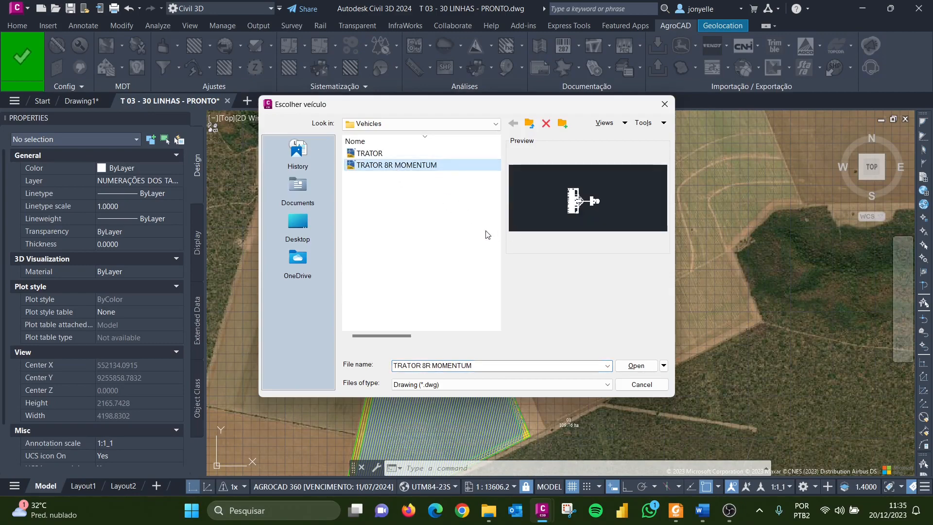
click(625, 366)
click(419, 299)
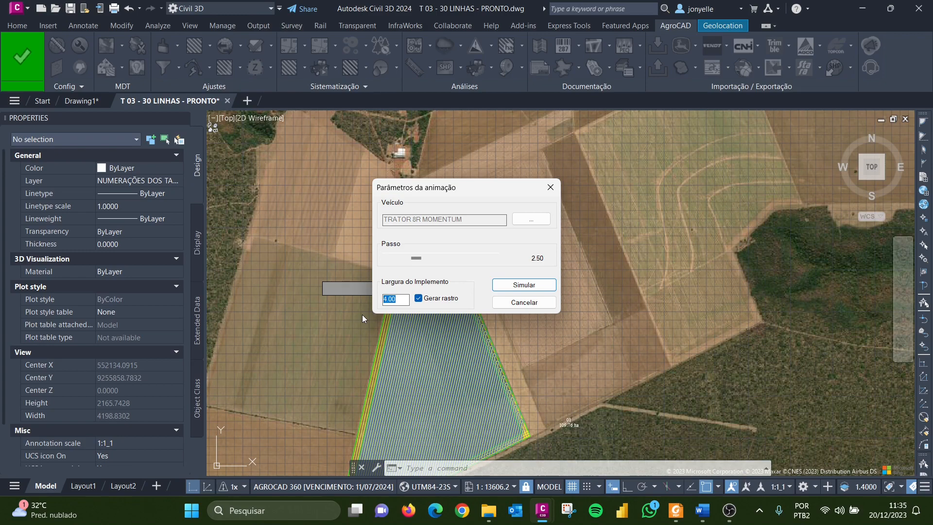
text(13.5)
mouse_move(703, 515)
mouse_move(706, 457)
click(524, 284)
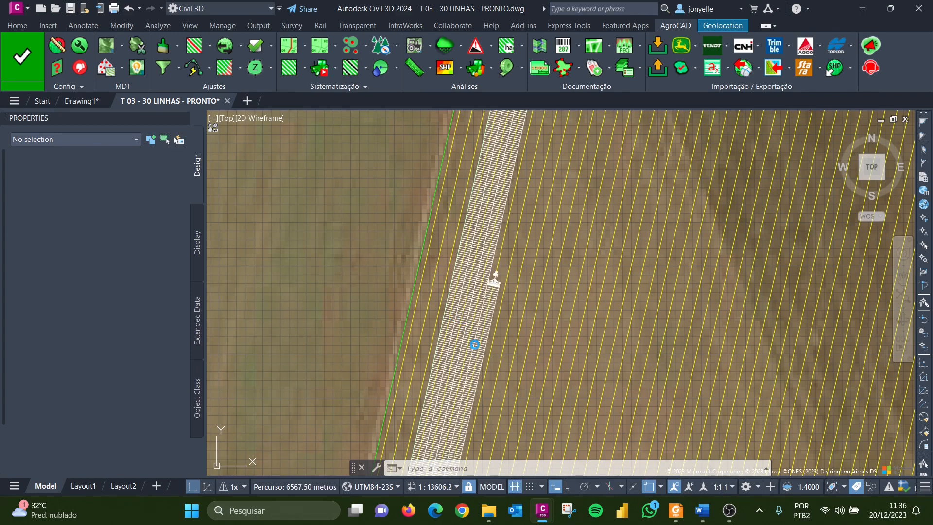
Follow the simulated tractor along the interior lines, check its coverage at the northern turns, and stop the simulation
scroll(504, 412, down, 5)
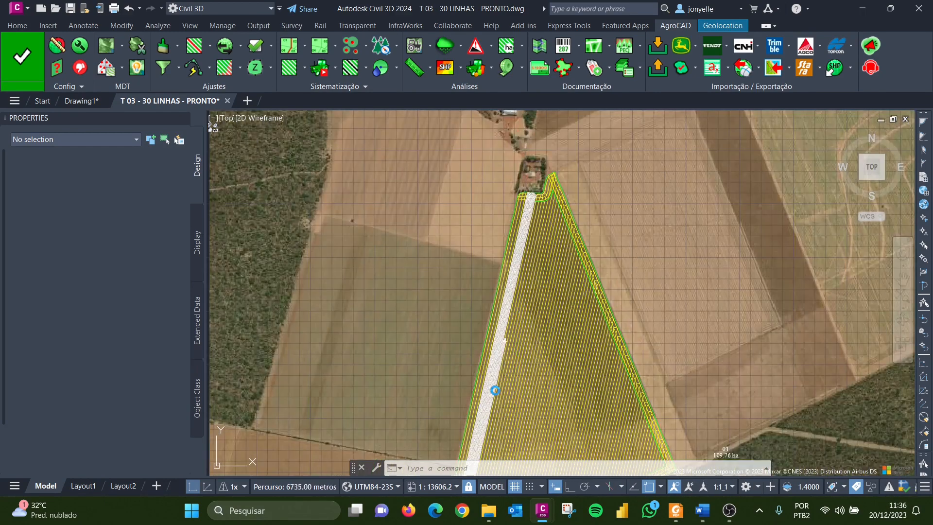
scroll(552, 198, up, 7)
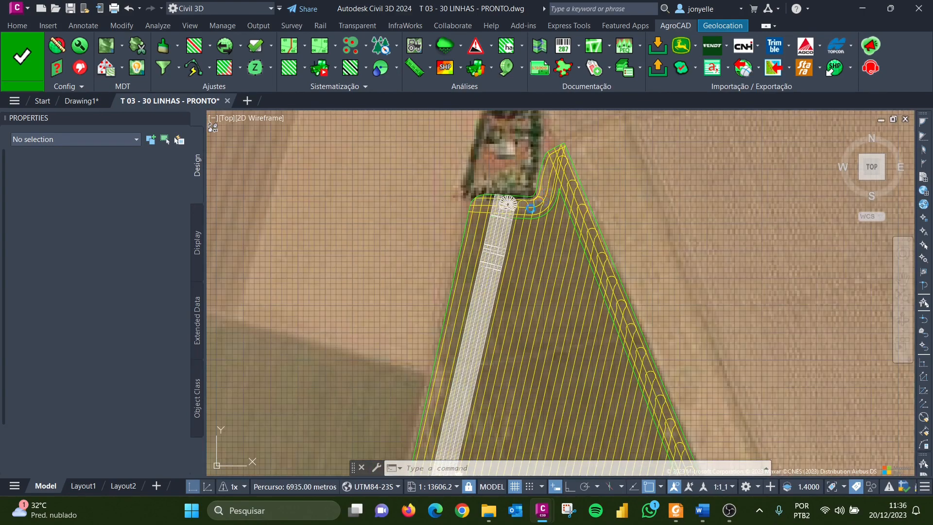
scroll(513, 177, up, 4)
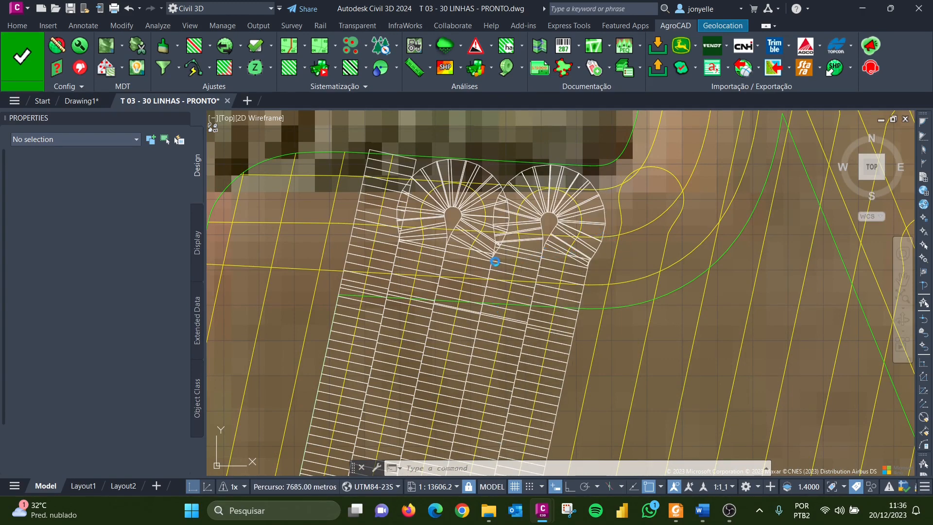
scroll(495, 263, up, 3)
scroll(495, 262, down, 10)
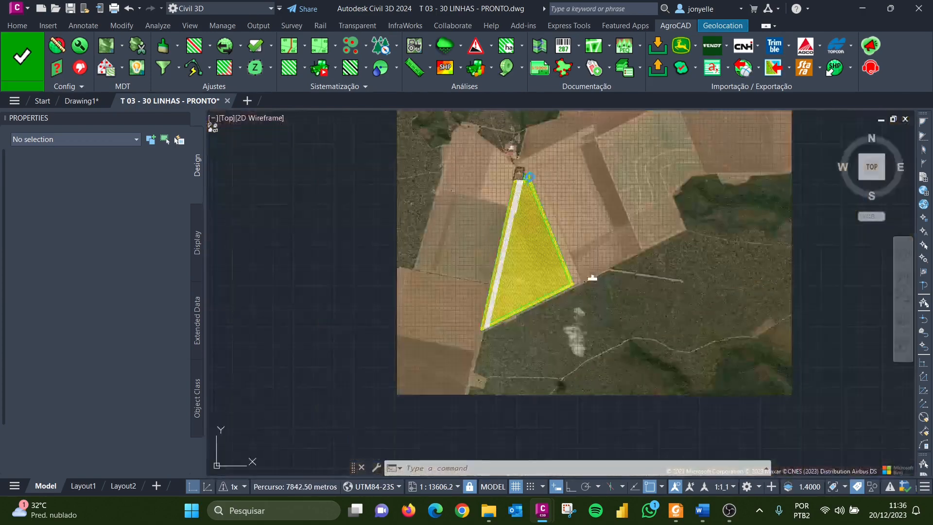
scroll(592, 277, down, 3)
scroll(513, 218, up, 10)
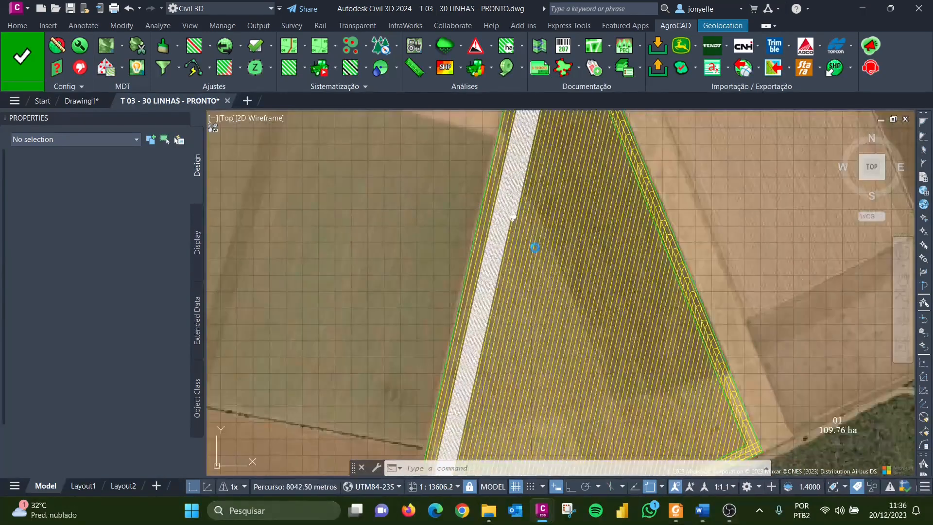
scroll(490, 262, down, 3)
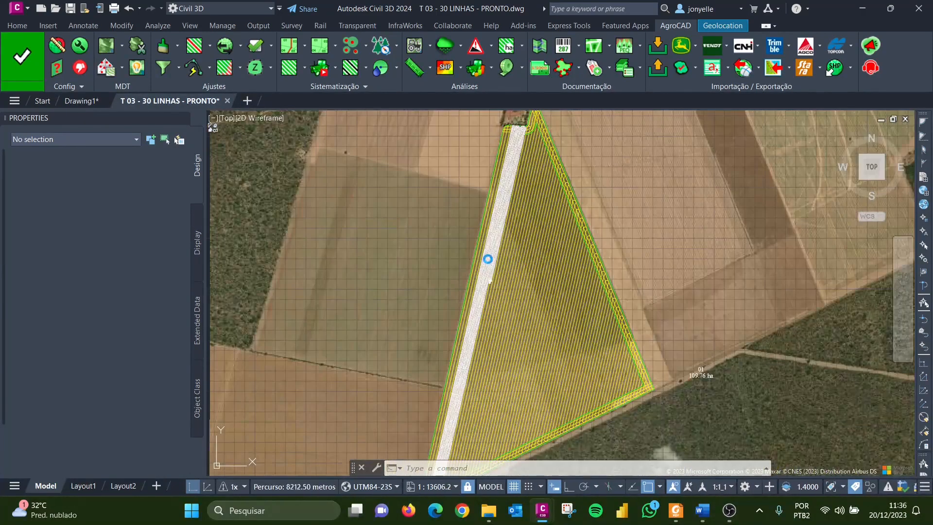
scroll(500, 264, down, 3)
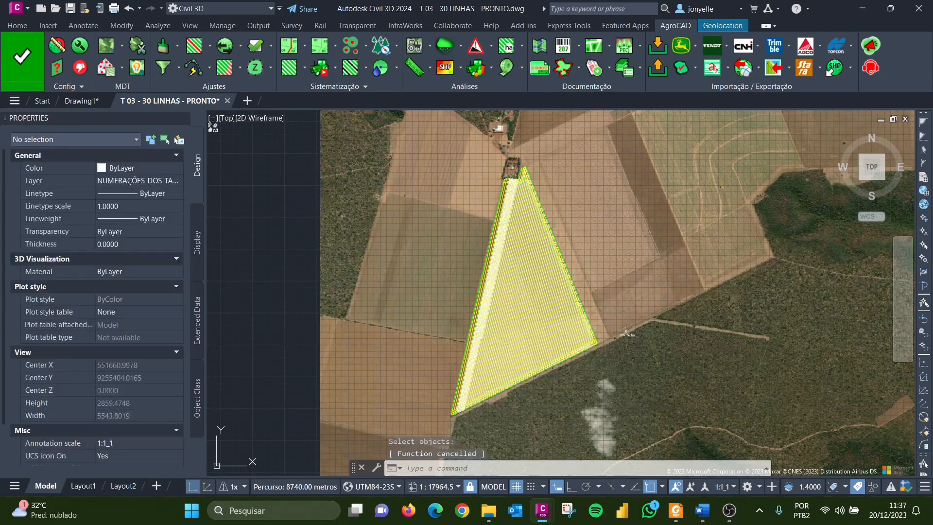
Examine the generated implement track against the northern headland turns, the eastern headland and the remaining interior lines
scroll(509, 171, up, 10)
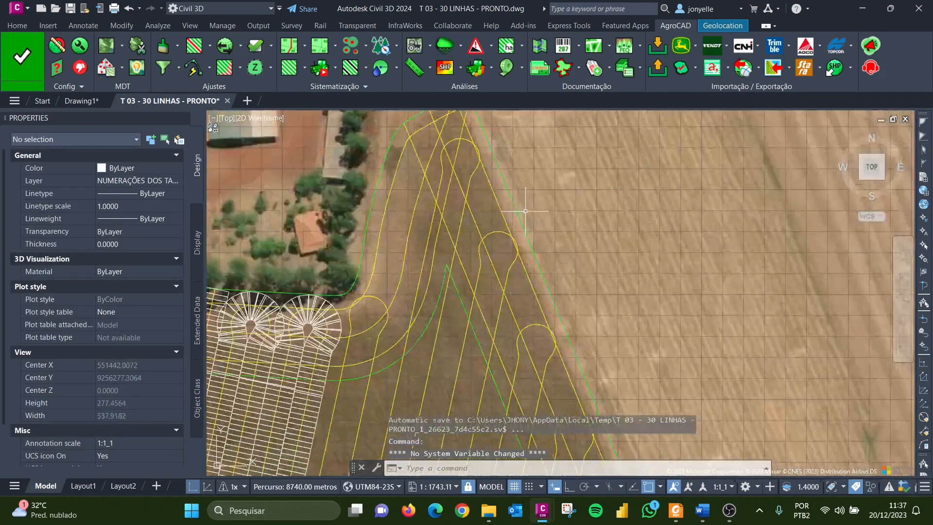
scroll(429, 248, down, 6)
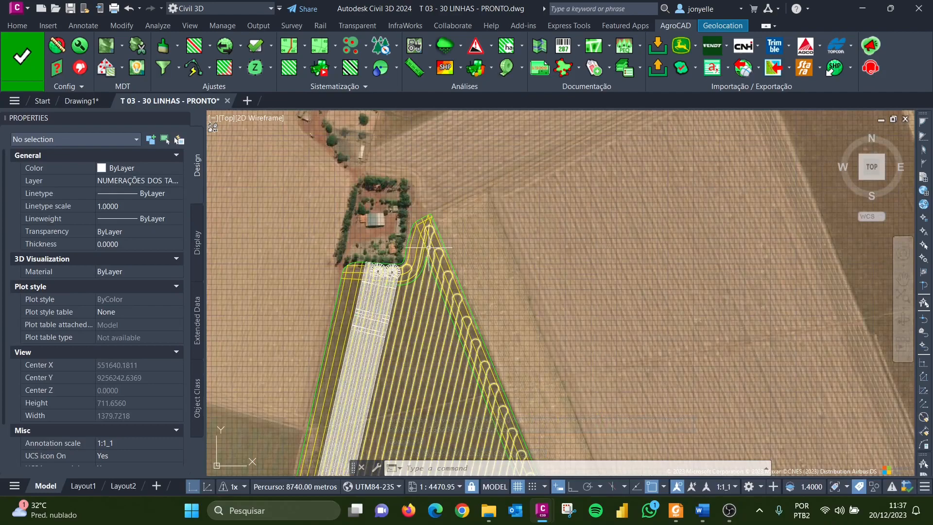
scroll(428, 248, down, 8)
scroll(477, 231, up, 3)
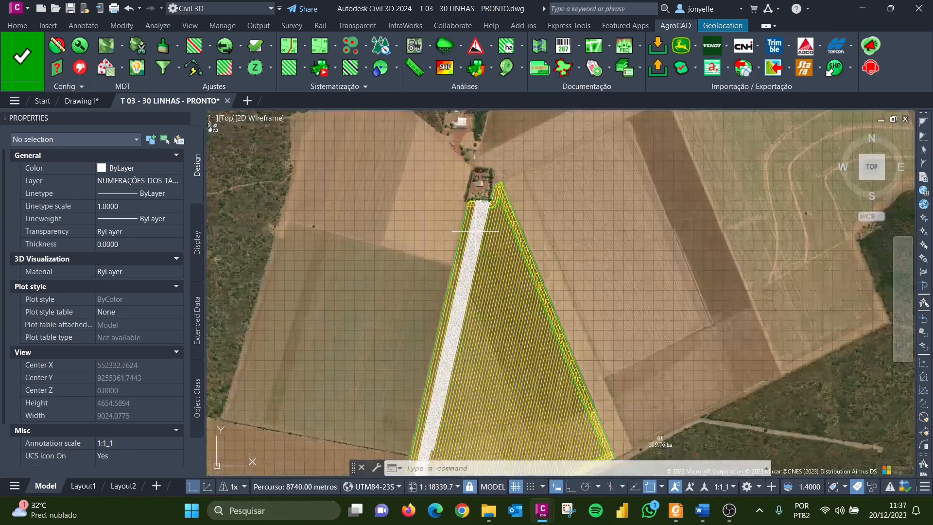
scroll(477, 231, up, 5)
scroll(485, 228, down, 6)
scroll(497, 226, up, 4)
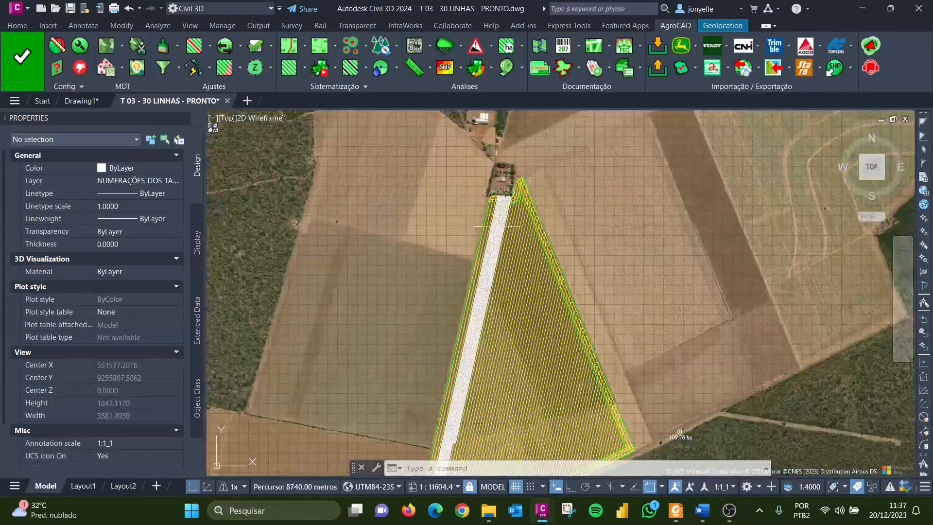
scroll(508, 177, up, 6)
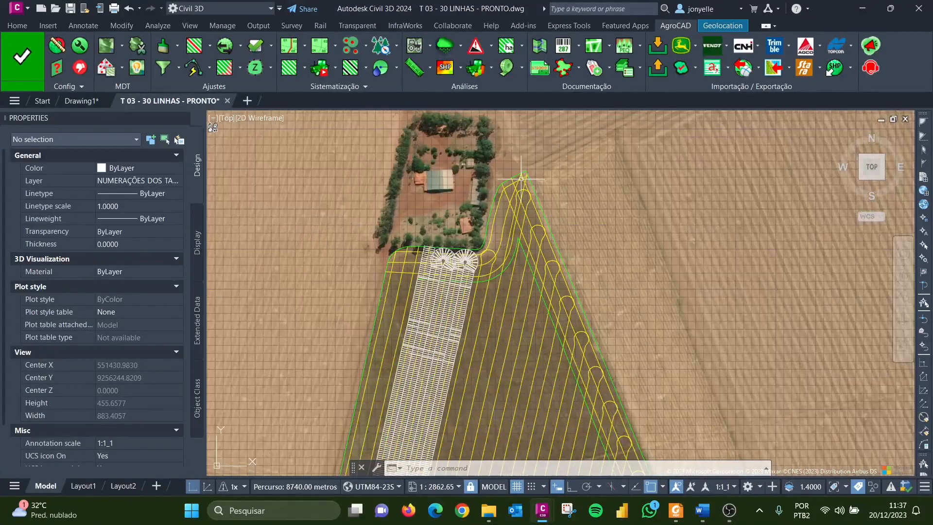
scroll(521, 170, down, 8)
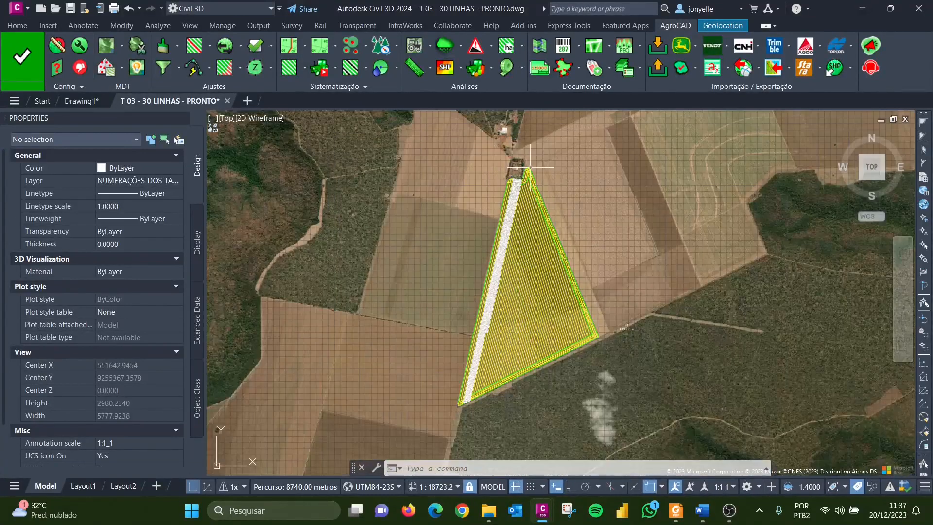
scroll(522, 172, up, 10)
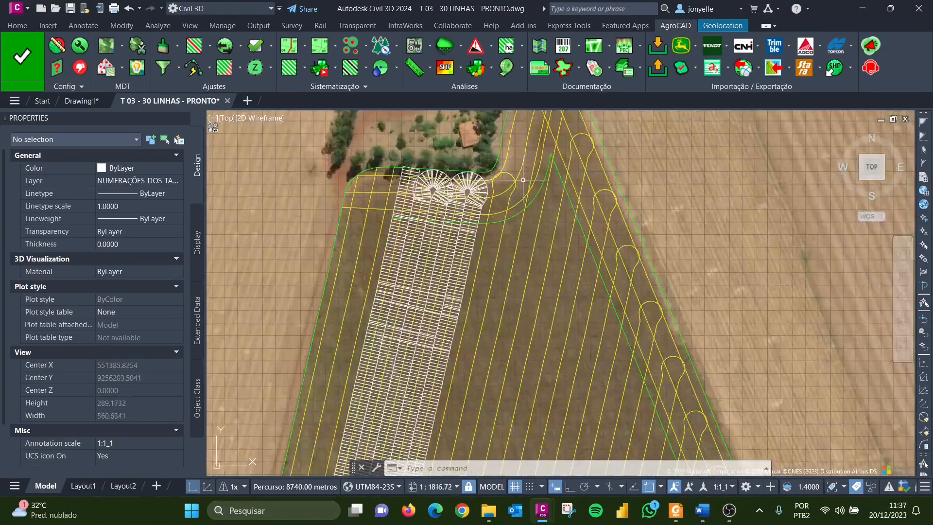
scroll(513, 179, up, 5)
scroll(506, 172, down, 7)
scroll(478, 194, up, 2)
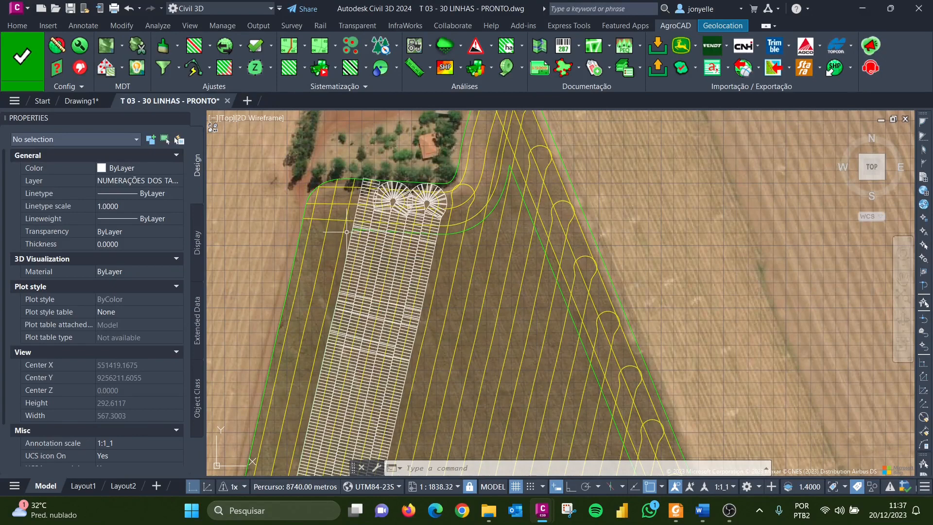
scroll(346, 232, down, 10)
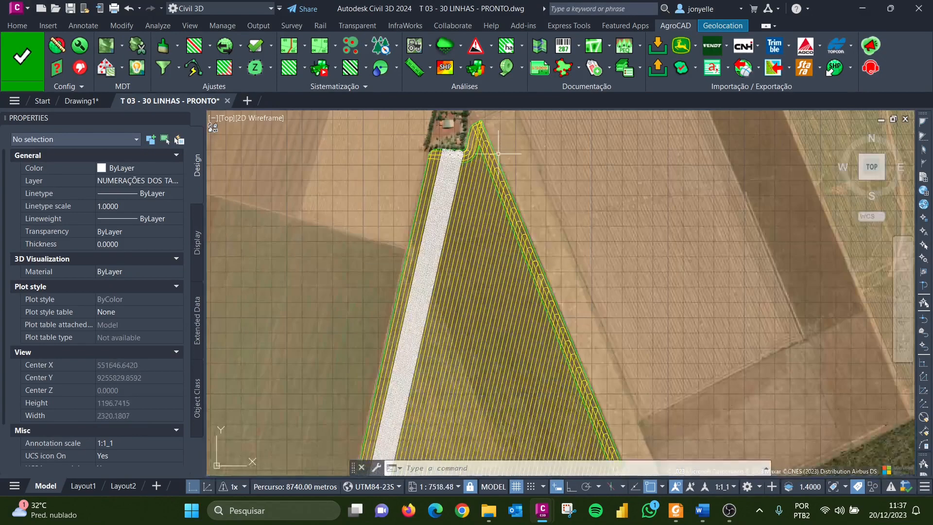
scroll(500, 252, up, 2)
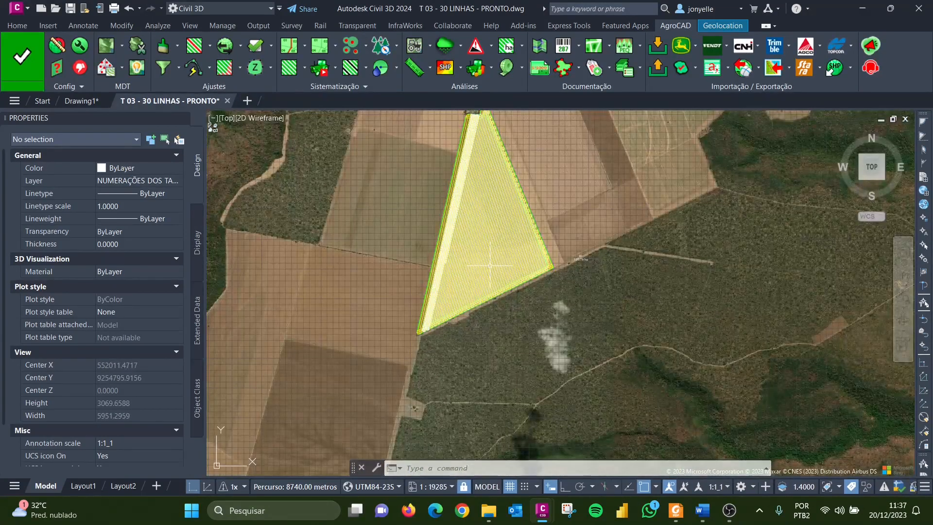